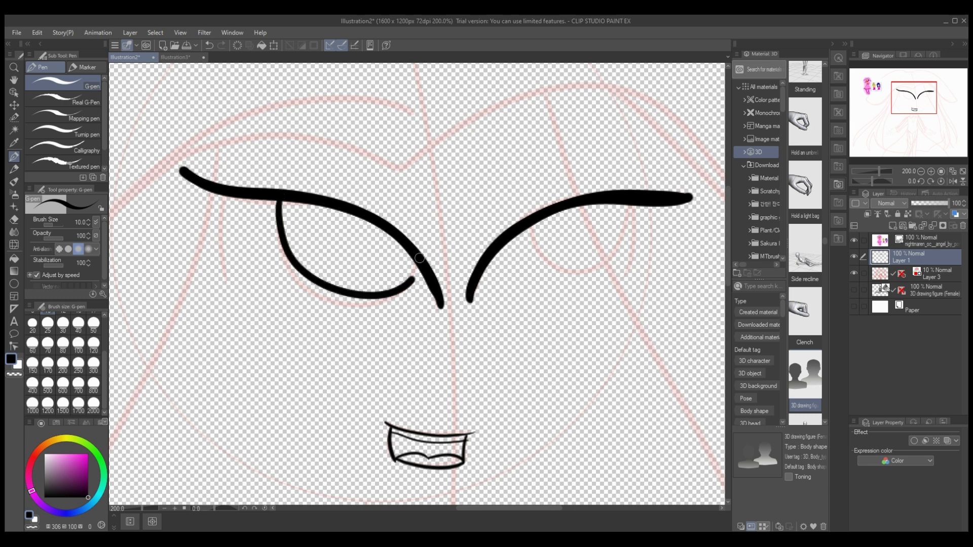
Ink the inner curve of the left eye and try a curved stroke above its lid for the hat brim
mouse_move(293, 202)
left_mouse_down()
mouse_move(300, 233)
mouse_move(423, 272)
left_mouse_up()
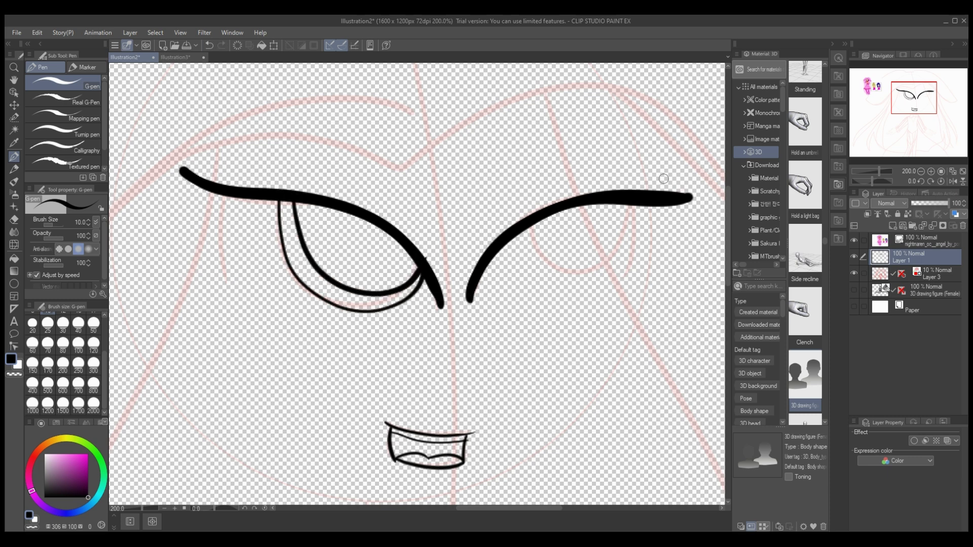
key("ctrl+minus")
left_click_drag(404, 205, 310, 207)
key("ctrl+minus")
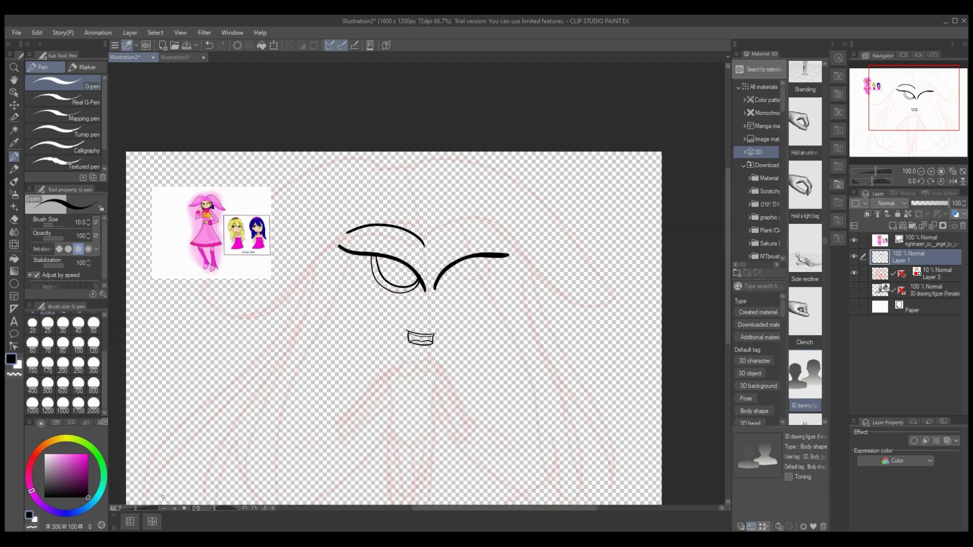
key("ctrl+z")
Ink the front brim curves and outer outlines on both sides of the hat over the sketch
mouse_move(416, 208)
left_mouse_down()
mouse_move(509, 205)
mouse_move(610, 278)
left_mouse_up()
mouse_move(376, 130)
left_mouse_down()
mouse_move(414, 130)
mouse_move(600, 243)
mouse_move(619, 274)
left_mouse_up()
mouse_move(417, 207)
left_mouse_down()
mouse_move(390, 188)
mouse_move(245, 274)
mouse_move(294, 136)
mouse_move(209, 265)
left_mouse_up()
mouse_move(378, 130)
left_mouse_down()
mouse_move(295, 136)
mouse_move(209, 265)
left_mouse_up()
Ink the hair on the left of the face as a front strand and a thin outer lock with pointed ends
scroll(304, 228, "down", 2)
left_click_drag(357, 147, 254, 435)
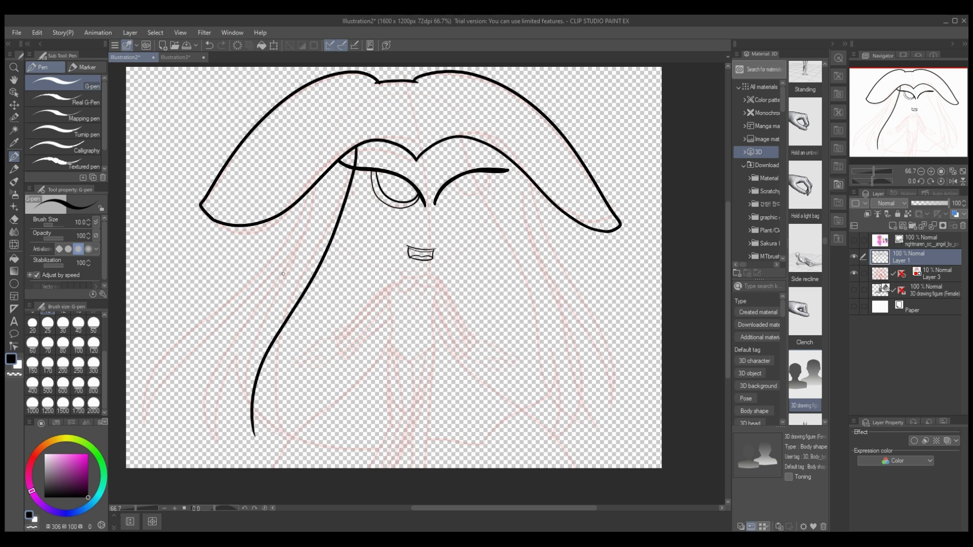
left_click_drag(285, 239, 134, 405)
mouse_move(276, 264)
left_mouse_down()
mouse_move(157, 346)
mouse_move(131, 401)
mouse_move(196, 325)
mouse_move(134, 401)
left_mouse_up()
key("ctrl+z")
mouse_move(260, 284)
left_mouse_down()
mouse_move(233, 416)
mouse_move(255, 436)
left_mouse_up()
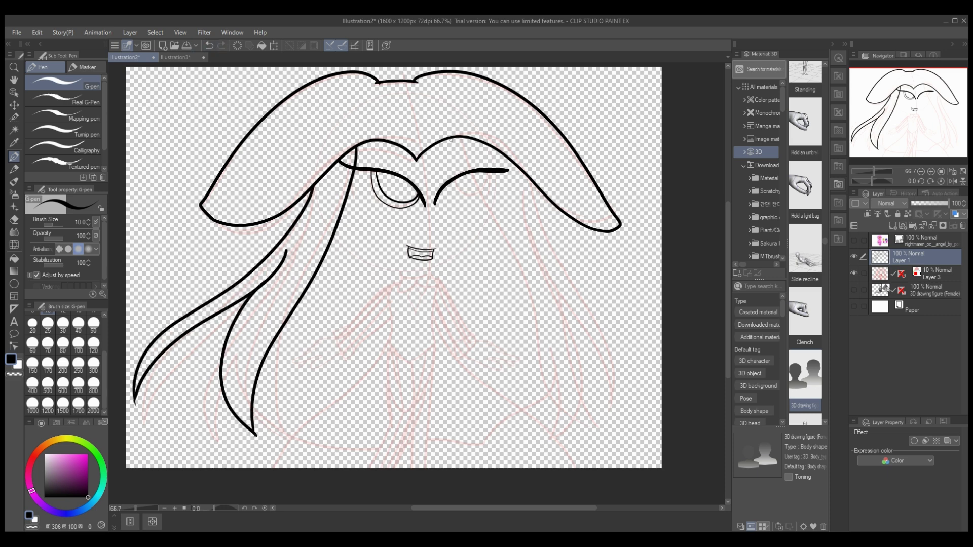
Ink the hair on the right of the face as a long front strand and pointed outer locks
mouse_move(462, 136)
left_mouse_down()
mouse_move(522, 256)
mouse_move(568, 310)
mouse_move(567, 388)
left_mouse_up()
key("ctrl+z")
mouse_move(527, 179)
left_mouse_down()
mouse_move(632, 357)
mouse_move(622, 423)
left_mouse_up()
mouse_move(577, 274)
left_mouse_down()
mouse_move(620, 390)
mouse_move(622, 424)
left_mouse_up()
mouse_move(589, 296)
left_mouse_down()
mouse_move(601, 375)
mouse_move(572, 450)
left_mouse_up()
left_click_drag(566, 388, 565, 440)
key("ctrl+z")
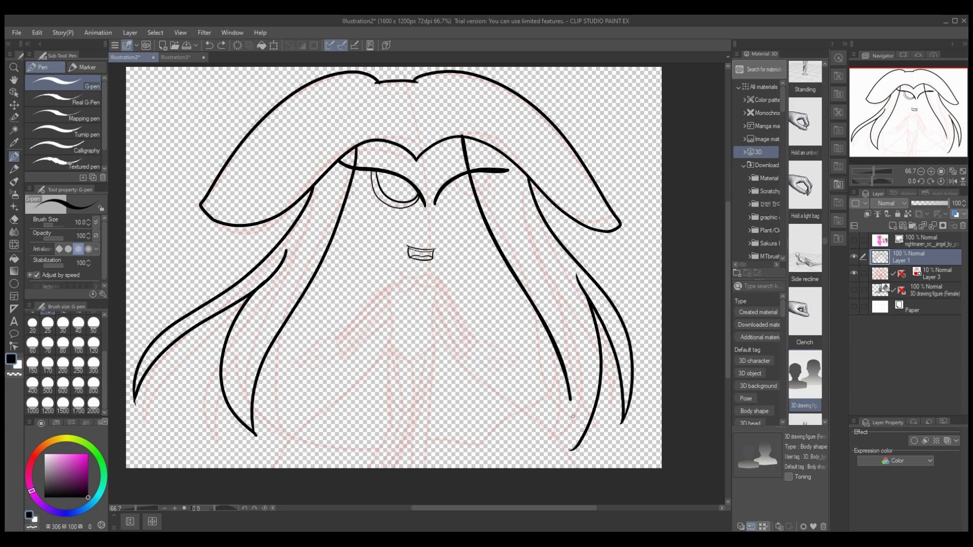
Ink the curved chin line between the two front hair strands
left_click(174, 508)
mouse_move(232, 182)
left_mouse_down()
mouse_move(571, 203)
mouse_move(588, 182)
left_mouse_up()
scroll(557, 253, "up", 5)
mouse_move(491, 237)
left_mouse_down()
mouse_move(542, 277)
mouse_move(544, 266)
left_mouse_up()
key("g")
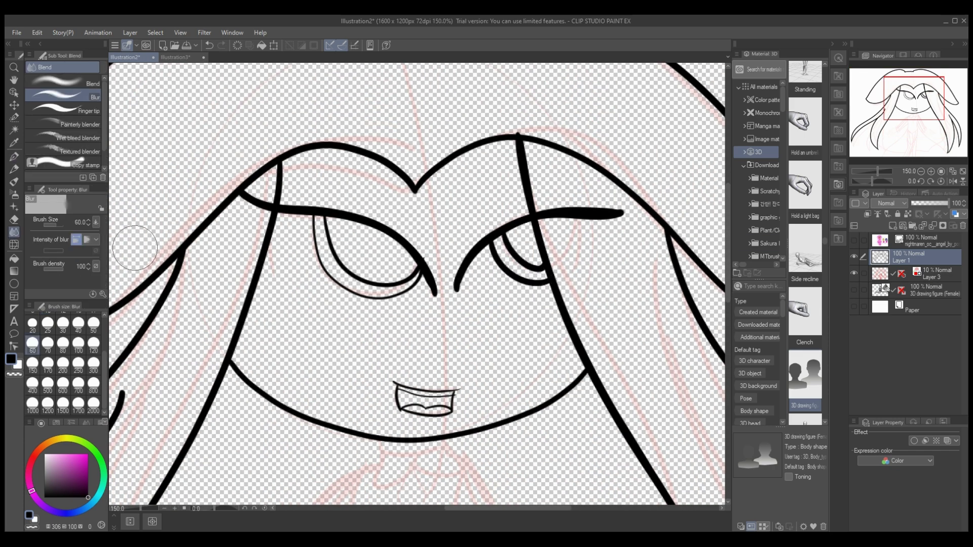
left_click(365, 243)
left_click(524, 254)
key("ctrl+z")
key("ctrl+z")
key("ctrl+z")
key("ctrl+z")
key("p")
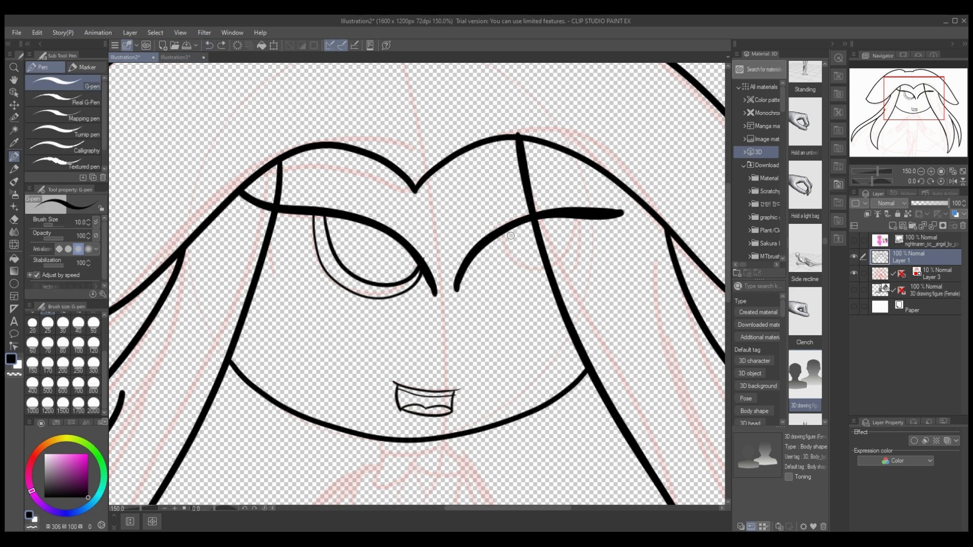
Ink the right eye below its lid line and fill the insides of both eyes with black
mouse_move(482, 250)
left_mouse_down()
mouse_move(527, 289)
mouse_move(543, 269)
mouse_move(489, 239)
mouse_move(541, 276)
mouse_move(512, 230)
mouse_move(544, 269)
mouse_move(494, 245)
mouse_move(542, 266)
mouse_move(534, 234)
left_mouse_up()
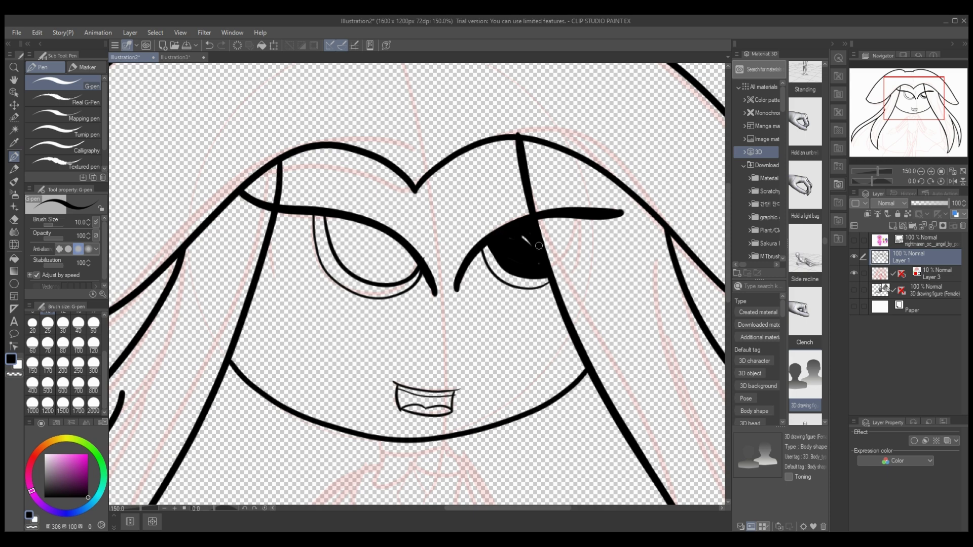
key("g")
left_click(365, 238)
key("p")
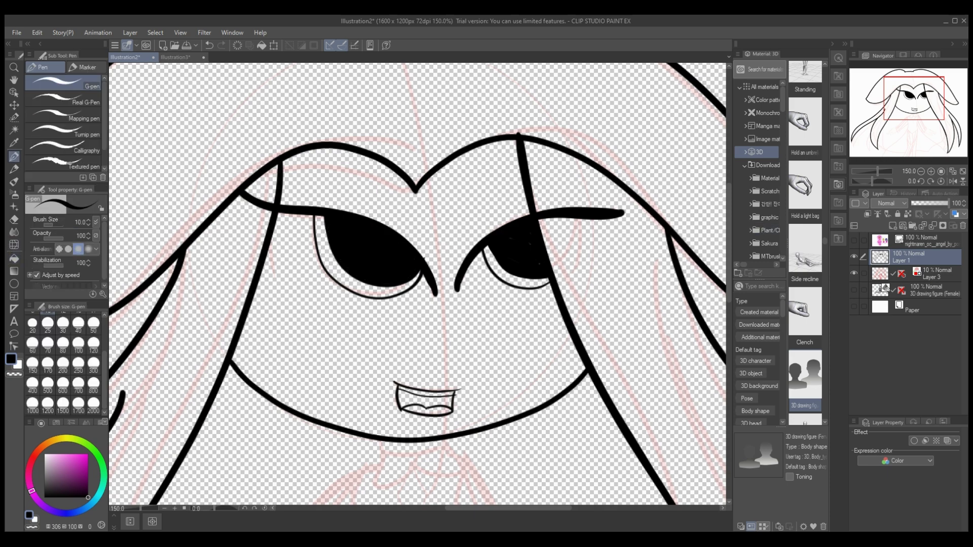
Create a new layer above the red sketch and reduce the pen's brush size to 8
scroll(648, 285, "down", 5)
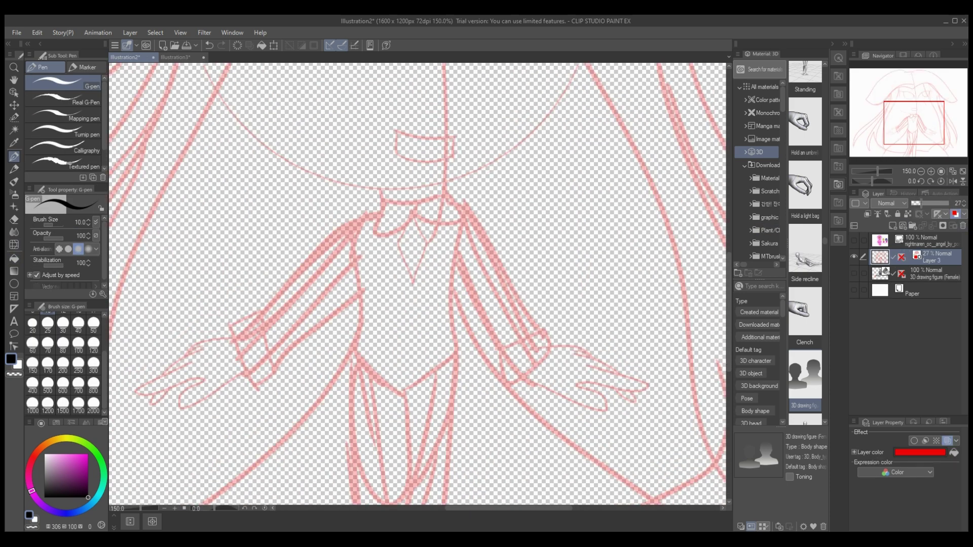
key("ctrl+shift+n")
scroll(418, 284, "up", 5)
key("[")
scroll(421, 212, "down", 1)
mouse_move(423, 213)
left_mouse_down()
mouse_move(411, 199)
mouse_move(206, 294)
left_mouse_up()
scroll(421, 218, "down", 2)
key("ctrl+z")
mouse_move(425, 234)
left_mouse_down()
mouse_move(397, 220)
mouse_move(232, 294)
mouse_move(207, 268)
mouse_move(321, 163)
mouse_move(381, 151)
left_mouse_up()
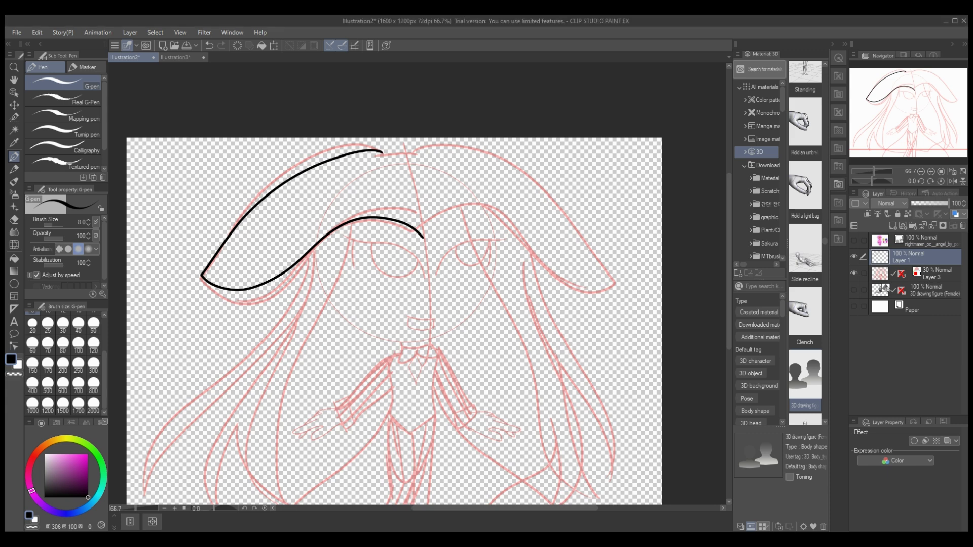
key("ctrl+z")
Ink the hat's short top crease, its left outline and both front brim curves along the sketch
left_click_drag(368, 156, 423, 153)
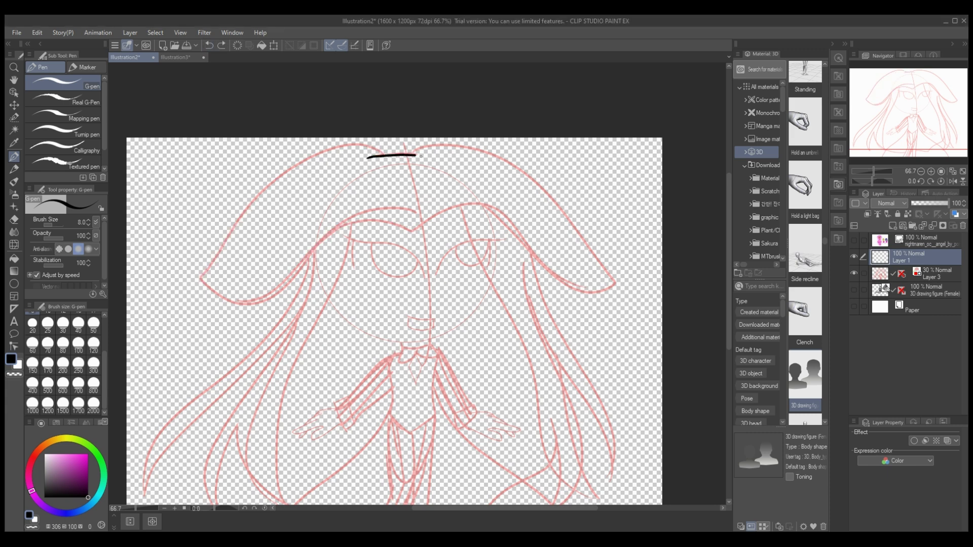
mouse_move(389, 216)
left_mouse_down()
mouse_move(286, 271)
mouse_move(217, 292)
left_mouse_up()
left_click_drag(329, 149, 218, 288)
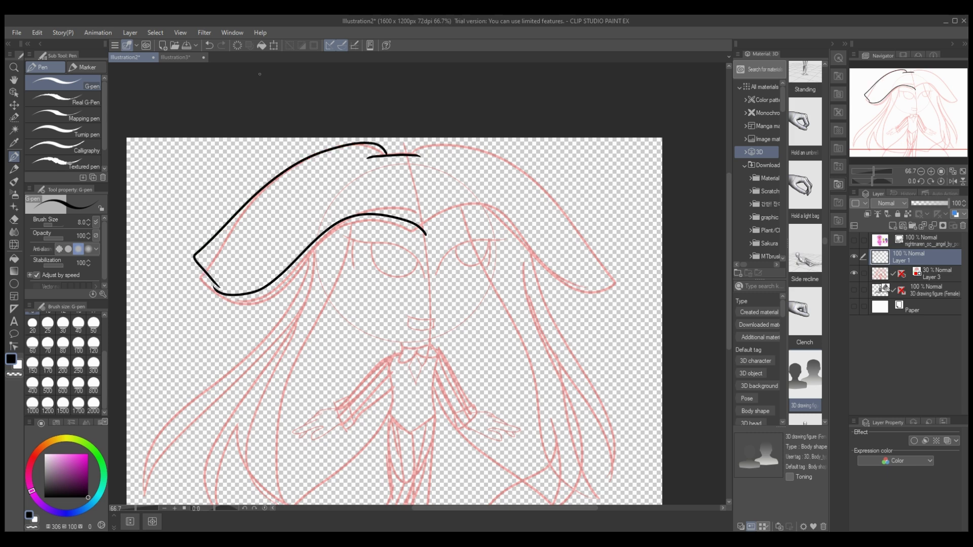
key("ctrl+z")
key("ctrl+z")
key("ctrl+z")
mouse_move(389, 154)
left_mouse_down()
mouse_move(281, 162)
mouse_move(198, 257)
mouse_move(303, 285)
left_mouse_up()
left_click_drag(373, 220, 280, 276)
left_click_drag(484, 220, 557, 259)
mouse_move(414, 152)
left_mouse_down()
mouse_move(540, 177)
mouse_move(619, 282)
left_mouse_up()
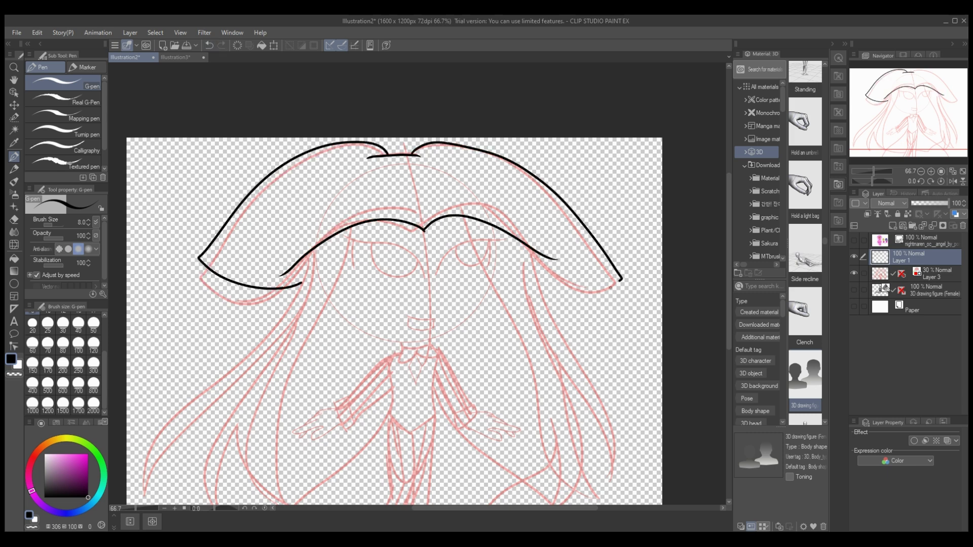
key("ctrl+z")
Ink the left hair with a long, thin outer lock and a wide front strand ending in a point
scroll(254, 82, "down", 3)
mouse_move(308, 203)
left_mouse_down()
mouse_move(301, 230)
mouse_move(195, 340)
left_mouse_up()
key("ctrl+z")
left_click_drag(158, 375, 149, 454)
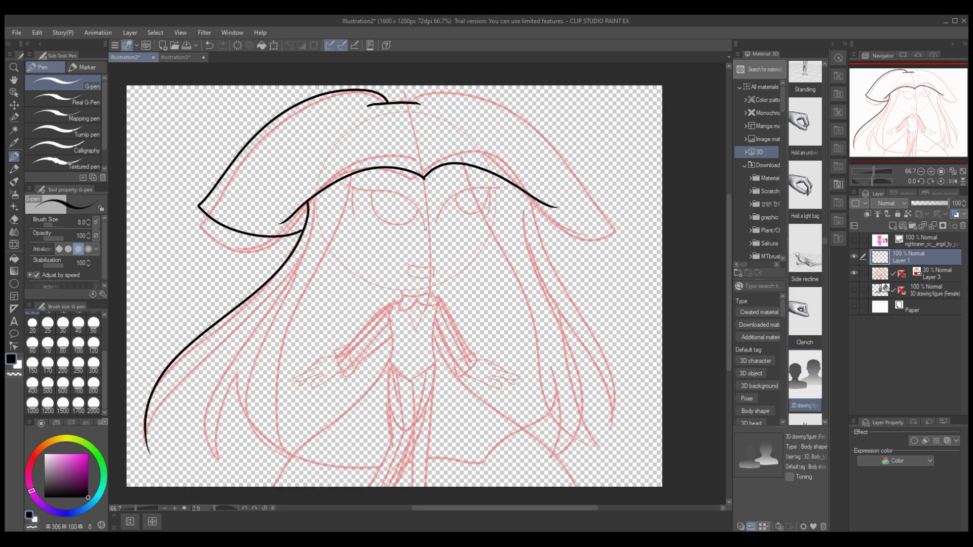
left_click_drag(256, 301, 169, 388)
mouse_move(350, 175)
left_mouse_down()
mouse_move(280, 409)
mouse_move(291, 433)
left_mouse_up()
left_click_drag(235, 321, 263, 431)
key("ctrl+z")
left_click_drag(232, 325, 290, 433)
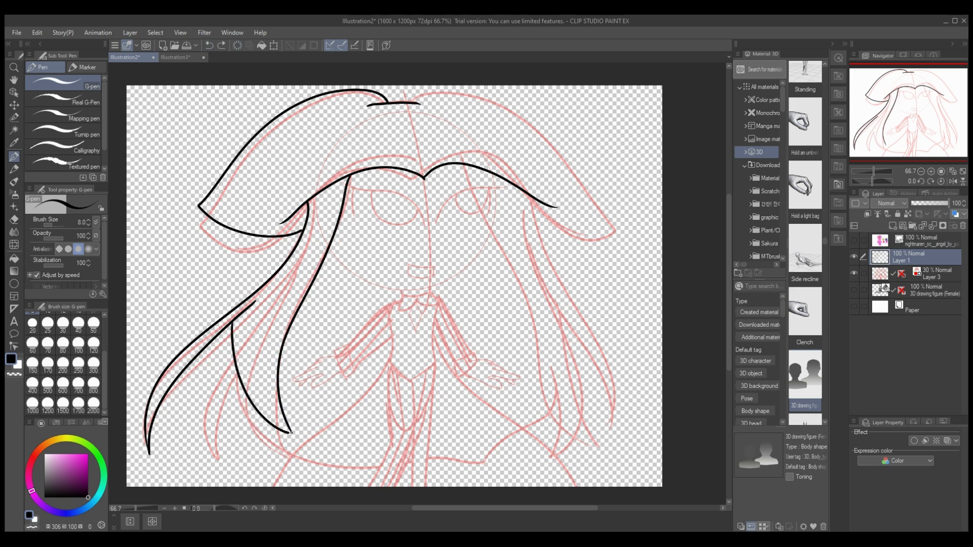
Ink the right hair with long outer locks and a wide front strand ending in a point
scroll(530, 177, "down", 2)
mouse_move(533, 176)
left_mouse_down()
mouse_move(645, 390)
mouse_move(624, 408)
left_mouse_up()
left_click_drag(561, 265, 633, 368)
left_click_drag(464, 140, 559, 398)
left_click_drag(578, 287, 563, 406)
key("ctrl+z")
key("ctrl+z")
left_click_drag(577, 287, 557, 412)
mouse_move(462, 141)
left_mouse_down()
mouse_move(551, 350)
mouse_move(553, 412)
left_mouse_up()
Ink the curved chin line between the front strands and the small open mouth above it
key("ctrl+alt+0")
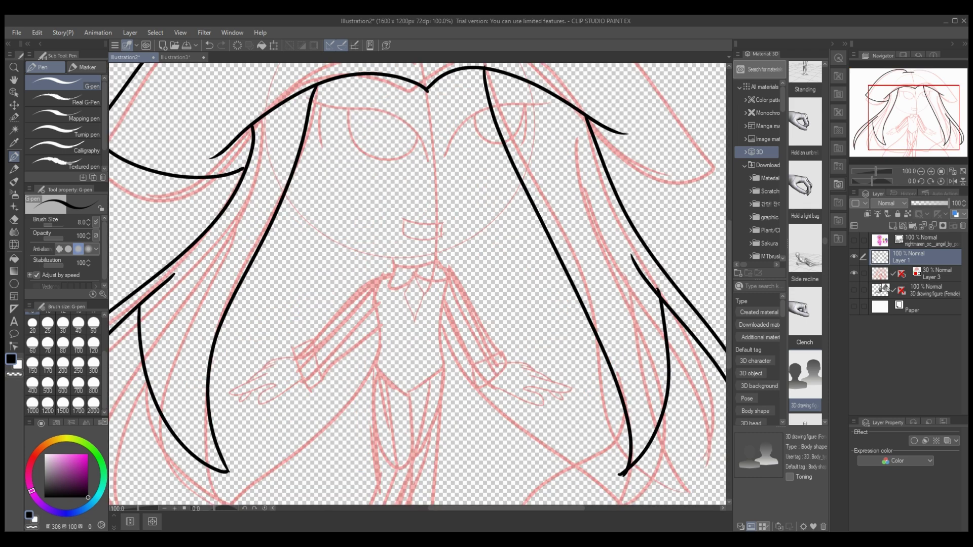
mouse_move(286, 195)
left_mouse_down()
mouse_move(361, 249)
mouse_move(483, 236)
mouse_move(310, 222)
mouse_move(399, 255)
mouse_move(502, 220)
mouse_move(525, 186)
left_mouse_up()
key("ctrl+z")
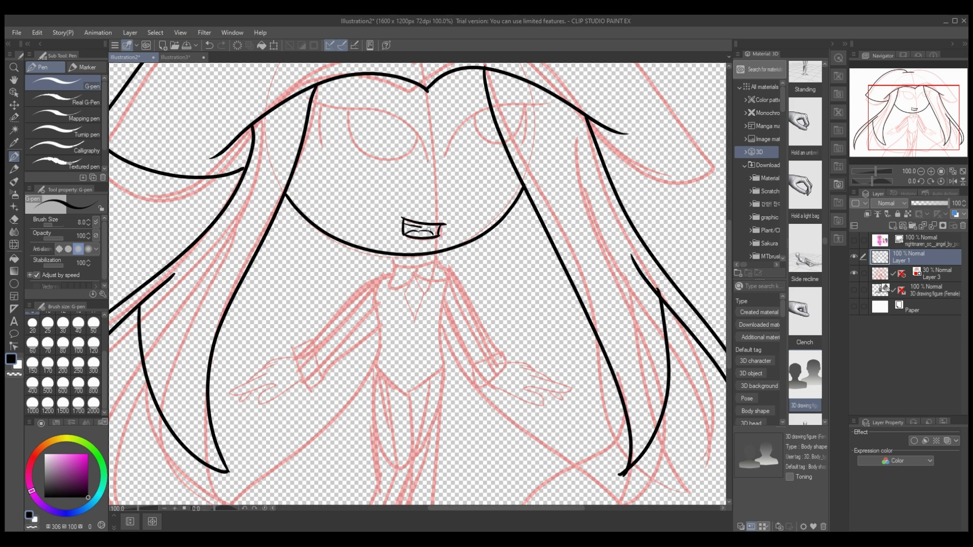
key("ctrl+z")
Ink thick upper lid lines over both eyes with brush size 20 and return the brush size to 8
mouse_move(405, 231)
left_mouse_down()
mouse_move(434, 230)
mouse_move(284, 138)
left_mouse_up()
scroll(431, 277, "up", 2)
left_click(32, 323)
mouse_move(442, 201)
left_mouse_down()
mouse_move(493, 156)
mouse_move(546, 146)
left_mouse_up()
key("bracketleft")
key("bracketleft")
key("bracketleft")
key("bracketleft")
key("bracketleft")
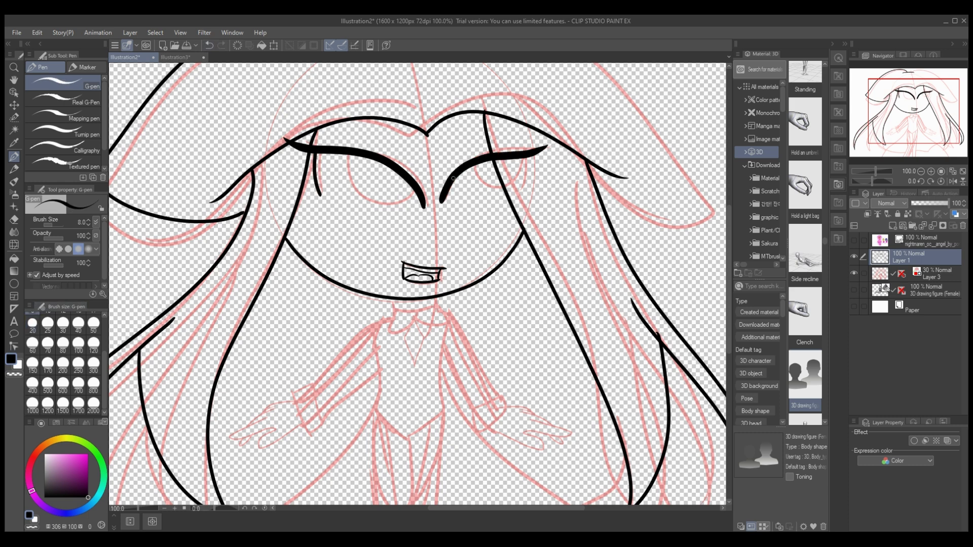
Ink the lower outlines of both eyes and a smaller inner curve inside each one
key("ctrl+z")
left_click_drag(461, 174, 462, 187)
left_click_drag(343, 154, 417, 193)
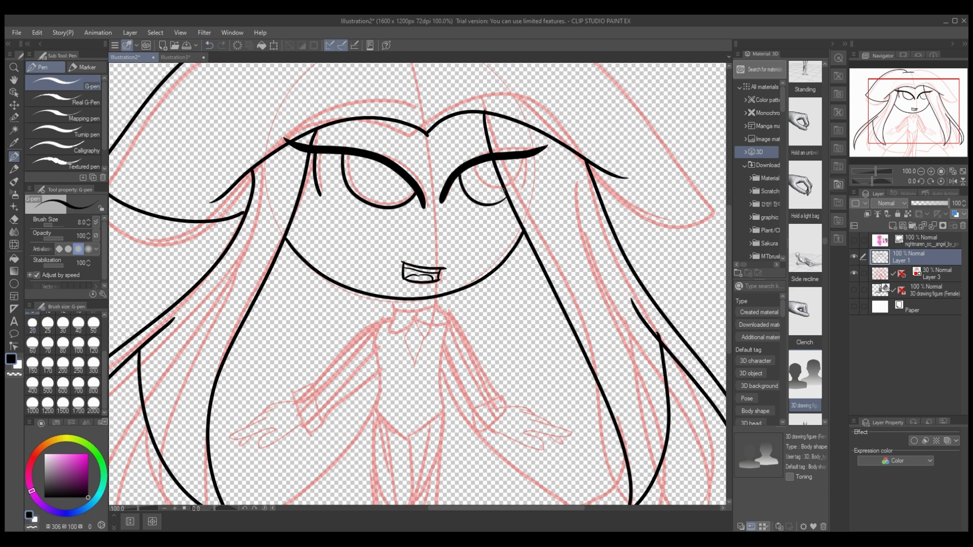
left_click_drag(351, 153, 415, 197)
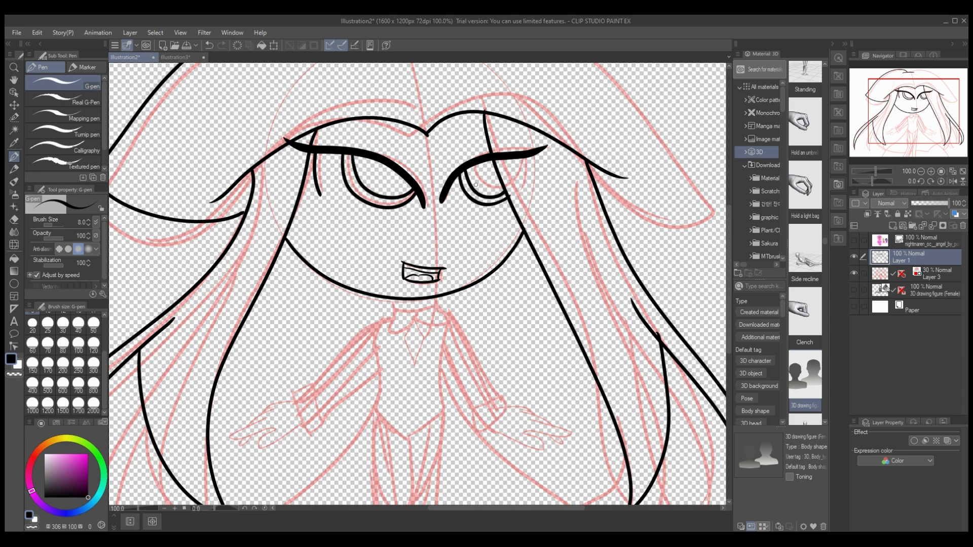
Fill the inner shapes of both eyes with black
key("g")
left_click(381, 178)
left_click(479, 185)
left_click_drag(479, 185, 506, 96)
Ink the bow tie under the chin with a diamond-shaped piece hanging from its centre
key("p")
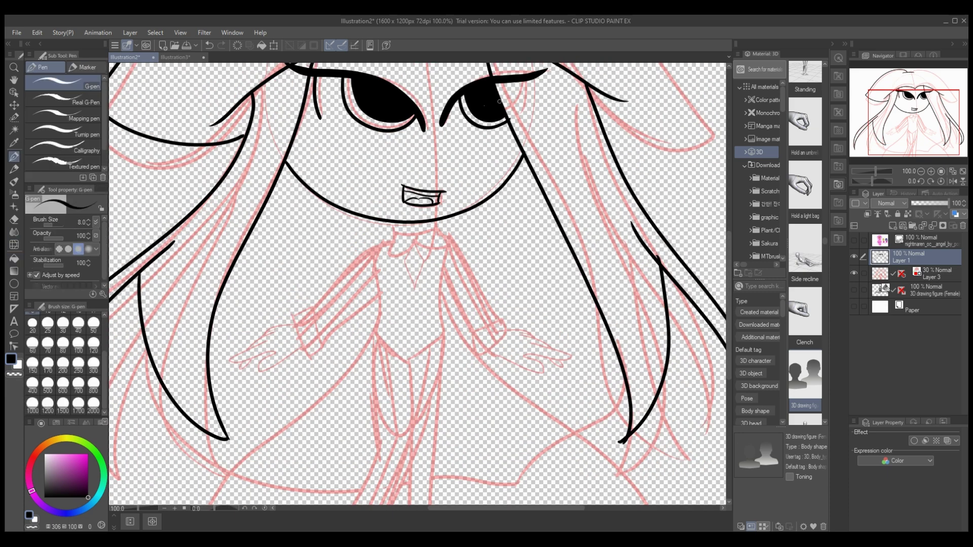
scroll(506, 96, "down", 2)
mouse_move(393, 179)
left_mouse_down()
mouse_move(442, 176)
mouse_move(388, 212)
left_mouse_up()
key("ctrl+z")
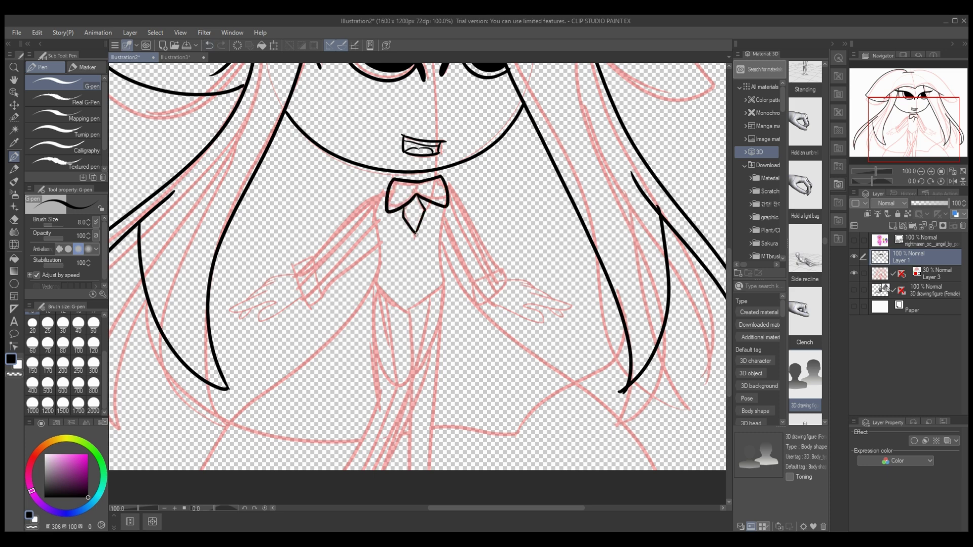
left_click_drag(457, 209, 497, 272)
left_click_drag(439, 225, 471, 282)
left_click_drag(469, 284, 505, 273)
left_click_drag(389, 191, 314, 256)
left_click_drag(313, 253, 315, 270)
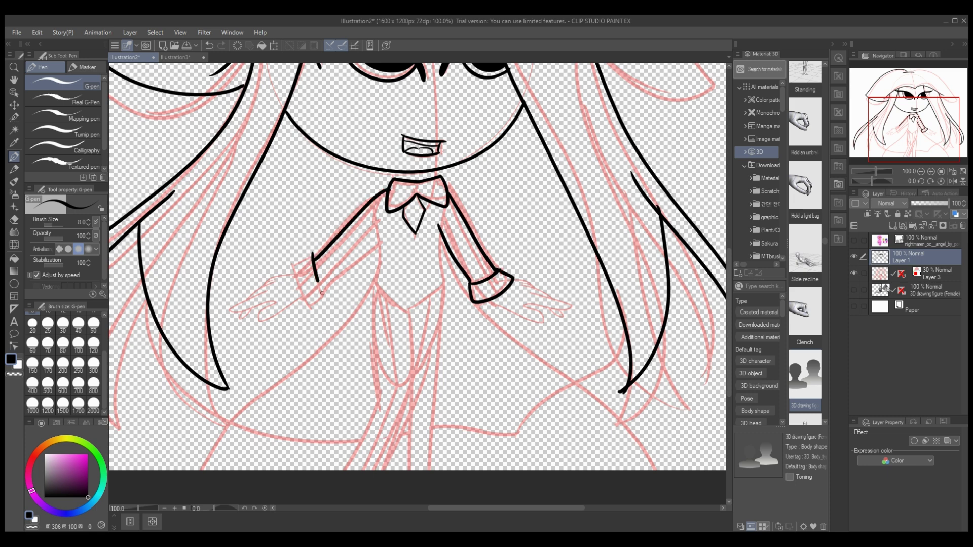
left_click_drag(379, 235, 330, 280)
key("ctrl+z")
key("ctrl+z")
key("ctrl+z")
key("ctrl+z")
key("ctrl+z")
key("ctrl+z")
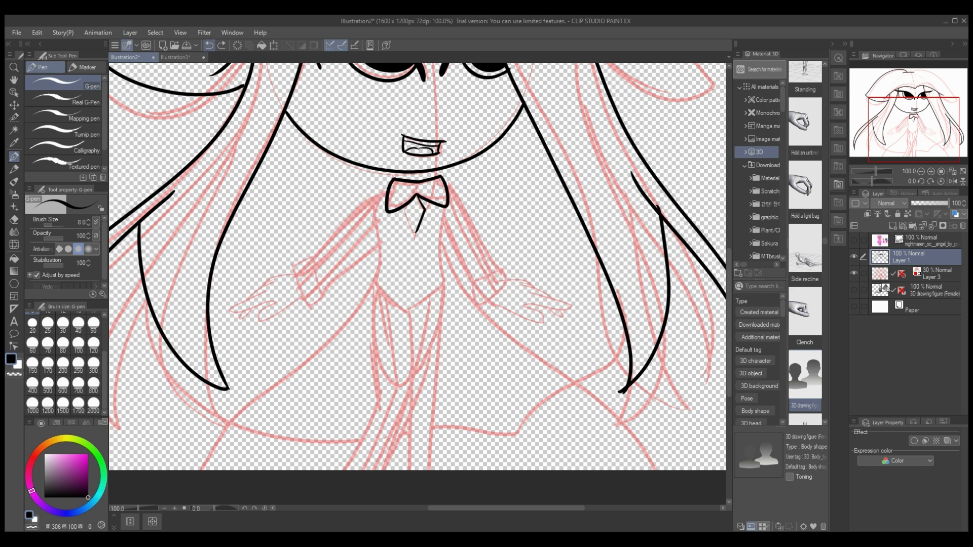
Select the right forearm and hand on the sketch layer with the Selection pen and move them down and outward
left_click(931, 274)
left_click(13, 117)
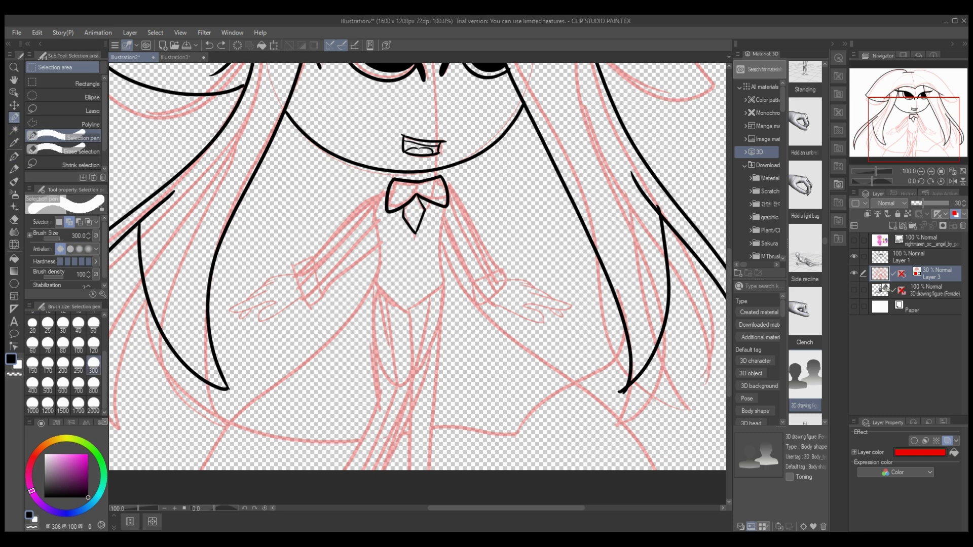
mouse_move(518, 261)
left_mouse_down()
mouse_move(475, 249)
mouse_move(558, 283)
mouse_move(482, 304)
mouse_move(496, 258)
mouse_move(531, 310)
left_mouse_up()
key("ctrl+t")
left_click_drag(596, 367, 588, 378)
key("Return")
Move the left forearm and hand of the sketch outward and down, and clear the selection
mouse_move(340, 226)
left_mouse_down()
mouse_move(325, 304)
mouse_move(233, 335)
left_mouse_up()
key("ctrl+t")
left_click_drag(289, 281, 267, 295)
key("Return")
key("ctrl+d")
Ink both sleeves with their cuffs and the two flaring sides of the dress on the line-art layer
key("alt+bracketright")
key("p")
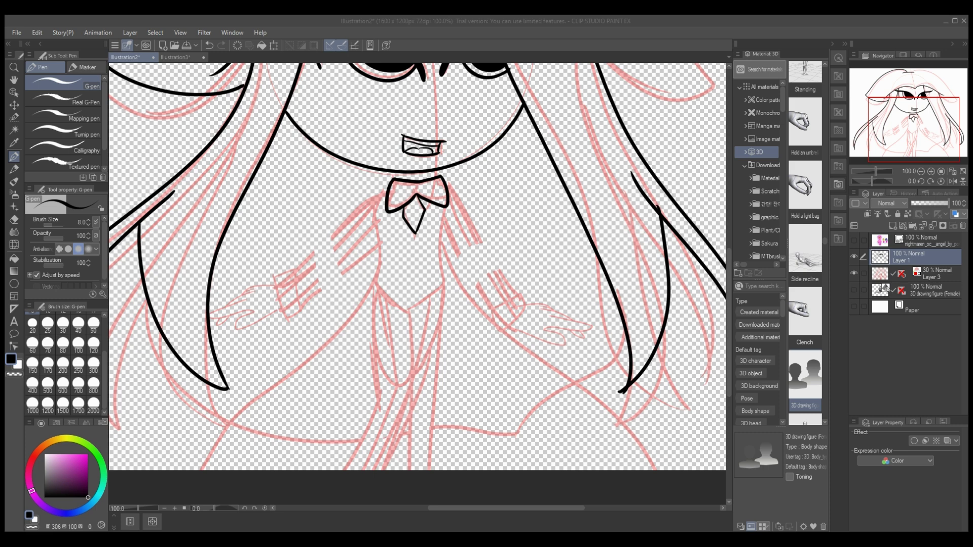
left_click_drag(449, 198, 516, 293)
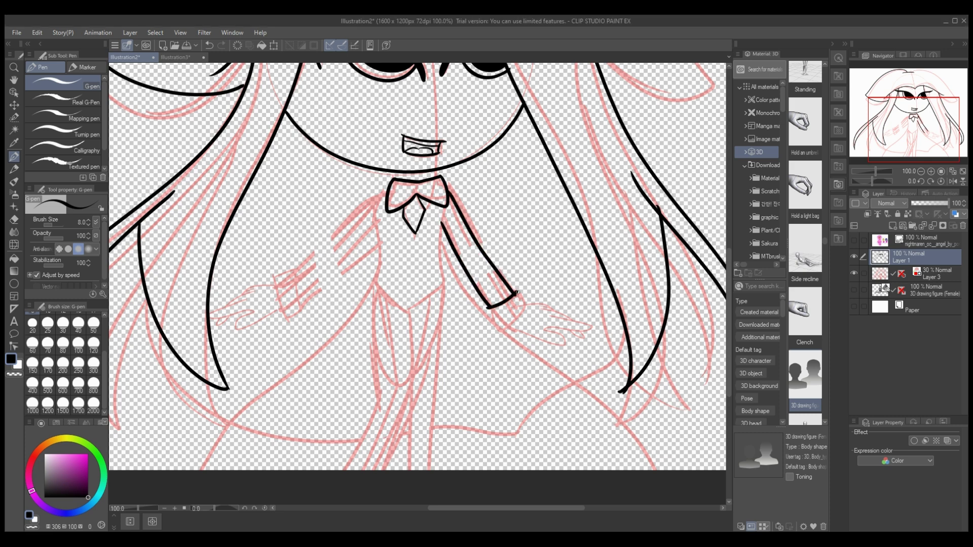
mouse_move(442, 222)
left_mouse_down()
mouse_move(464, 310)
mouse_move(656, 471)
left_mouse_up()
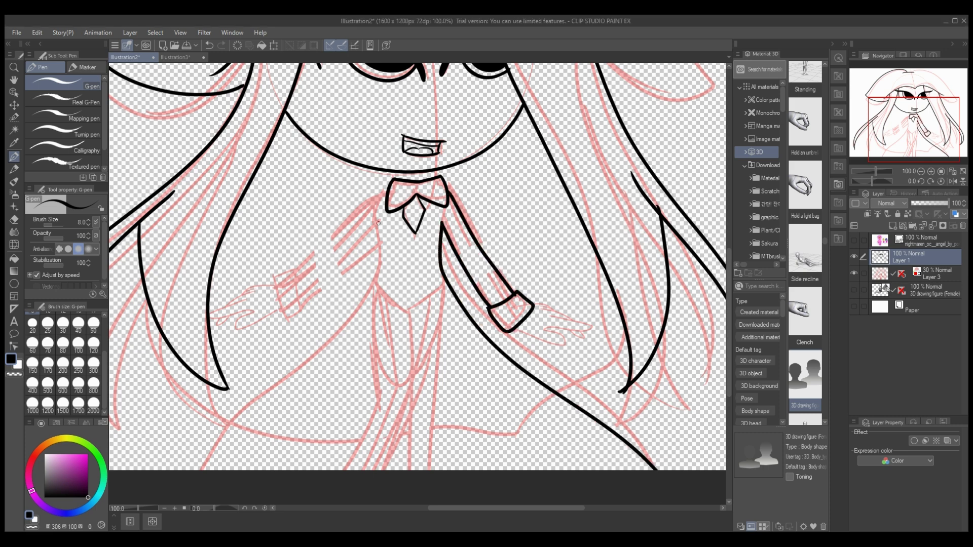
left_click_drag(348, 229, 306, 307)
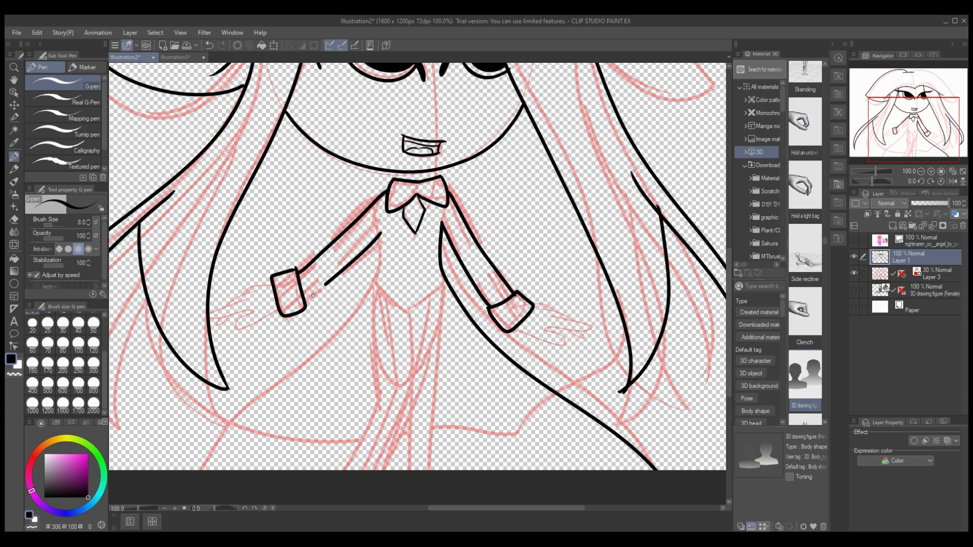
left_click_drag(371, 287, 201, 470)
Ink the open hands extending from the sleeve cuffs
scroll(202, 456, "down", 3)
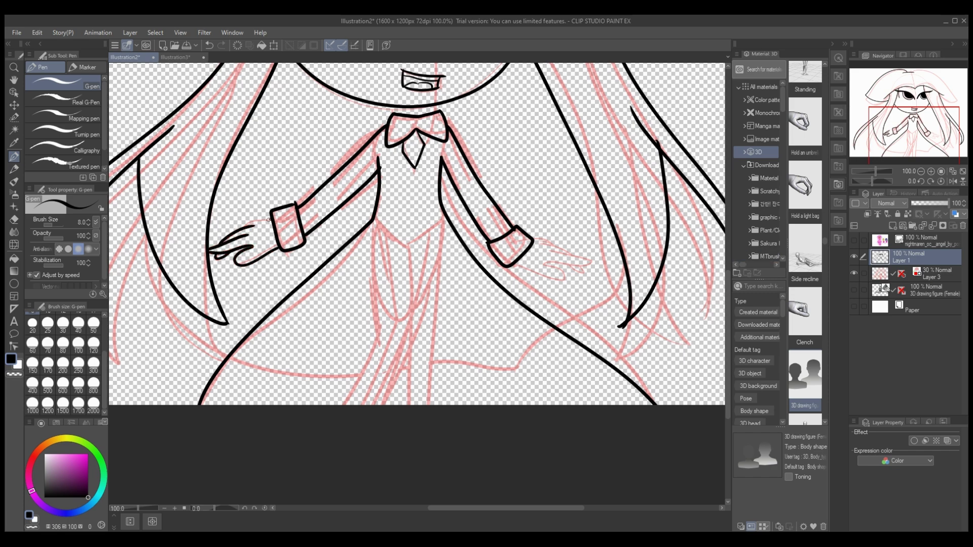
scroll(420, 289, "up", 1)
mouse_move(612, 234)
left_mouse_down()
mouse_move(661, 244)
mouse_move(636, 259)
mouse_move(561, 253)
left_mouse_up()
Complete the right side of the hat with its outer outline and the underside of its brim
scroll(589, 216, "down", 2)
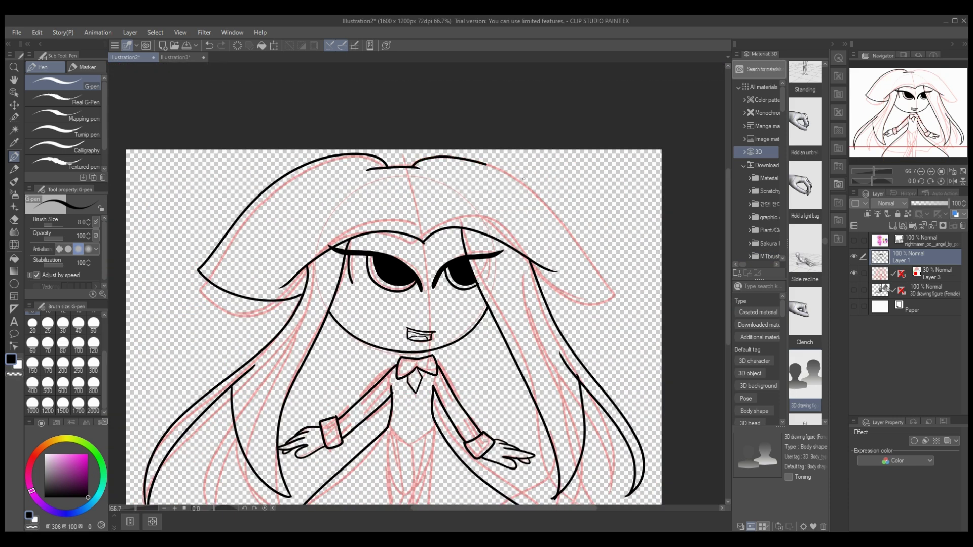
left_click_drag(523, 179, 557, 313)
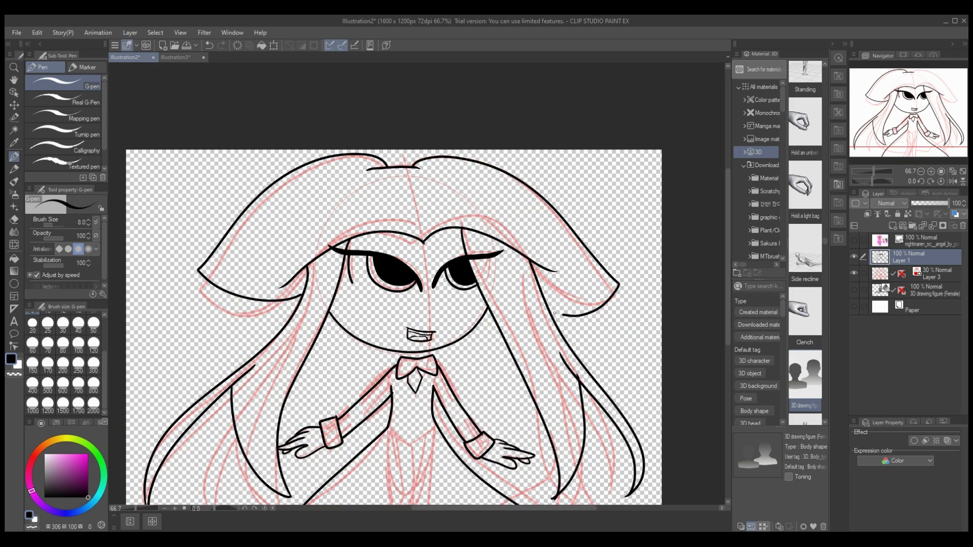
scroll(713, 260, "down", 2)
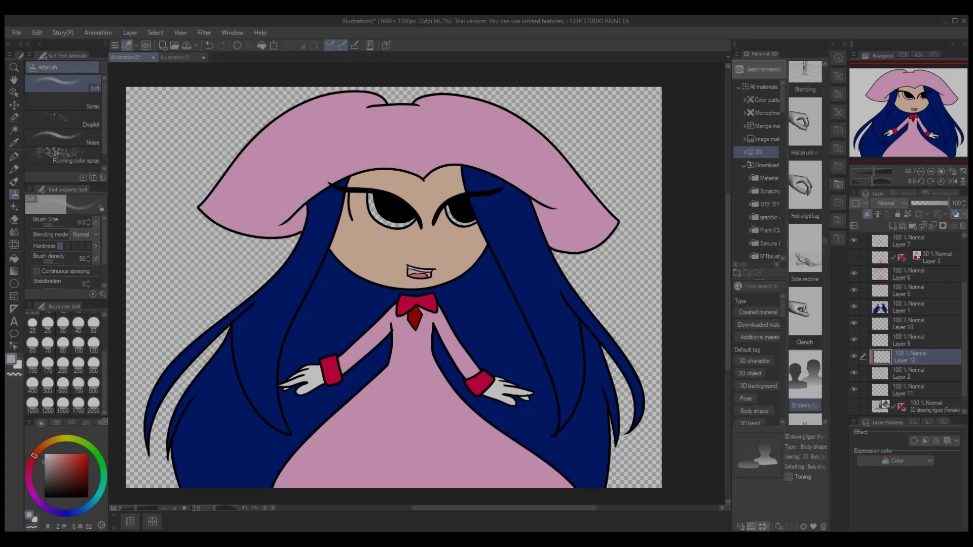
Set clipped Layer 12 to Multiply and sample the skin colour from the face
key("i")
left_click(446, 238)
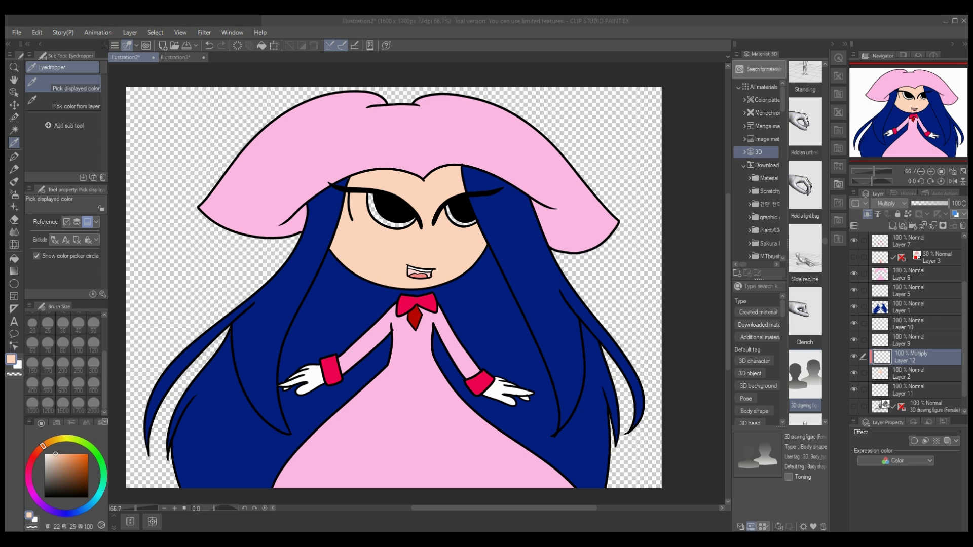
Try salmon G-pen shadow strokes across the forehead under the hat brim and along the sides of the face
key("p")
key("ctrl+alt+0")
key("ctrl+plus")
mouse_move(438, 169)
left_mouse_down()
mouse_move(269, 182)
mouse_move(514, 159)
left_mouse_up()
mouse_move(426, 162)
left_mouse_down()
mouse_move(304, 152)
mouse_move(254, 187)
mouse_move(512, 152)
left_mouse_up()
left_click_drag(238, 279, 226, 340)
left_click_drag(573, 271, 553, 334)
key("ctrl+z")
key("ctrl+z")
key("ctrl+z")
key("ctrl+z")
key("ctrl+z")
key("ctrl+z")
key("ctrl+z")
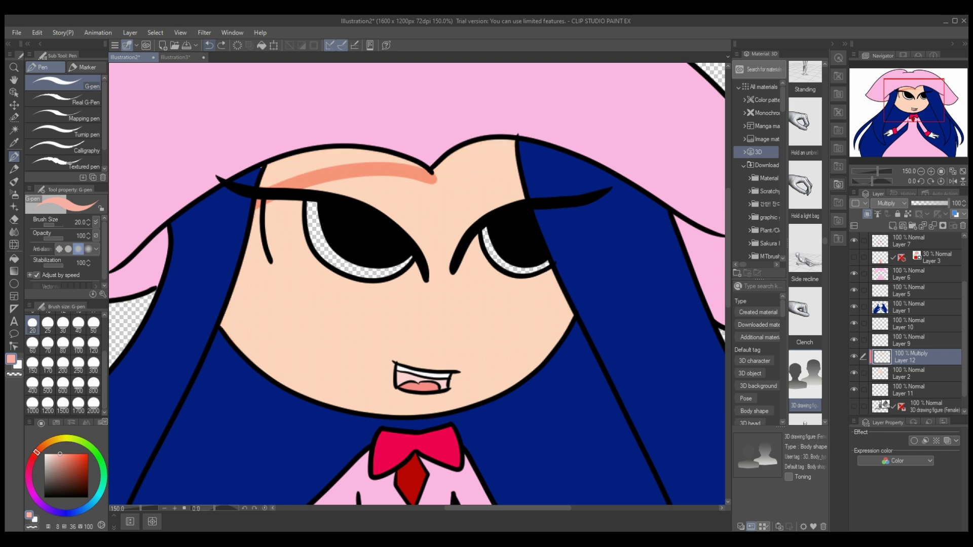
Try a soft salmon airbrush blush on both cheeks, blurring its edges
key("b")
left_click_drag(274, 324, 223, 282)
left_click_drag(512, 314, 557, 235)
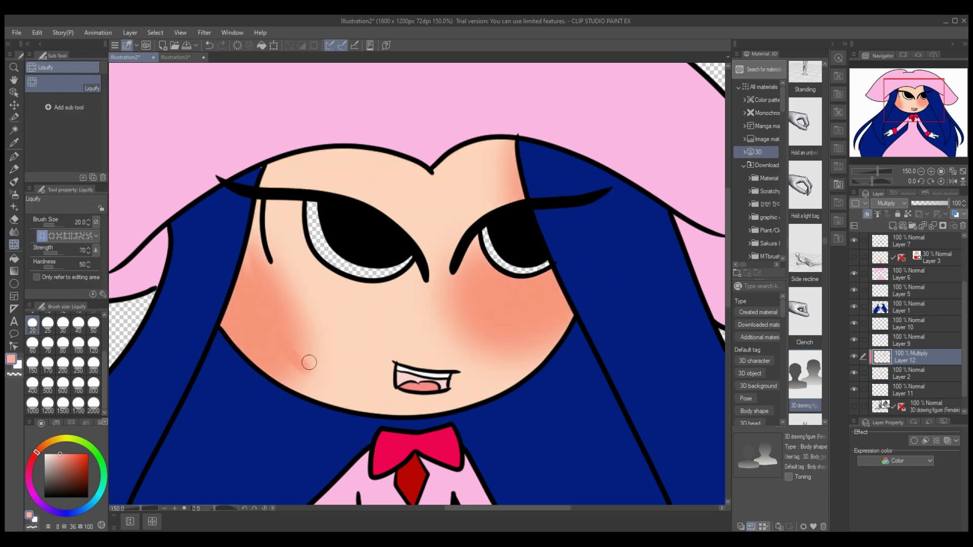
key("j")
key("ctrl+z")
key("ctrl+z")
key("ctrl+z")
key("ctrl+z")
key("ctrl+y")
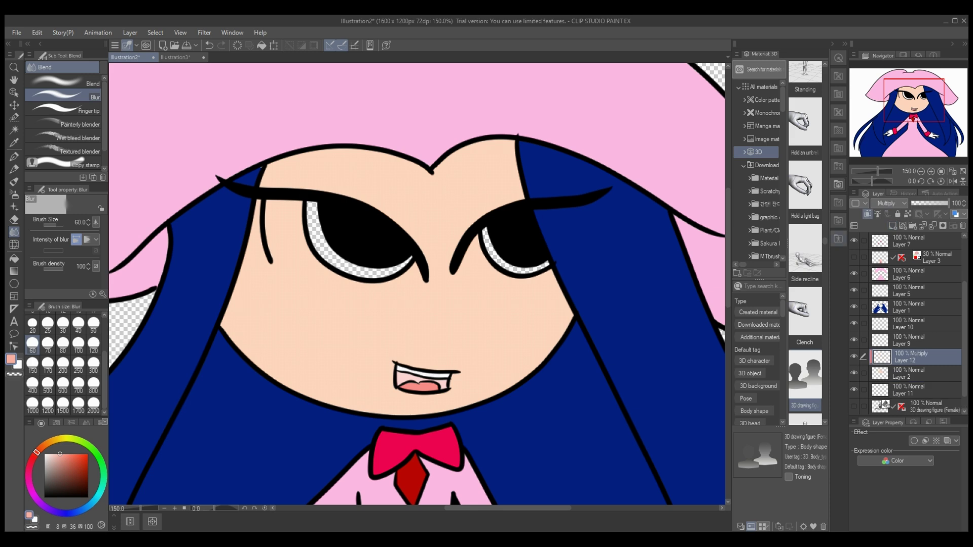
Shade the forehead directly beneath the hat brim with salmon G-pen strokes on Multiply Layer 12
key("p")
mouse_move(261, 183)
left_mouse_down()
mouse_move(432, 174)
mouse_move(516, 155)
left_mouse_up()
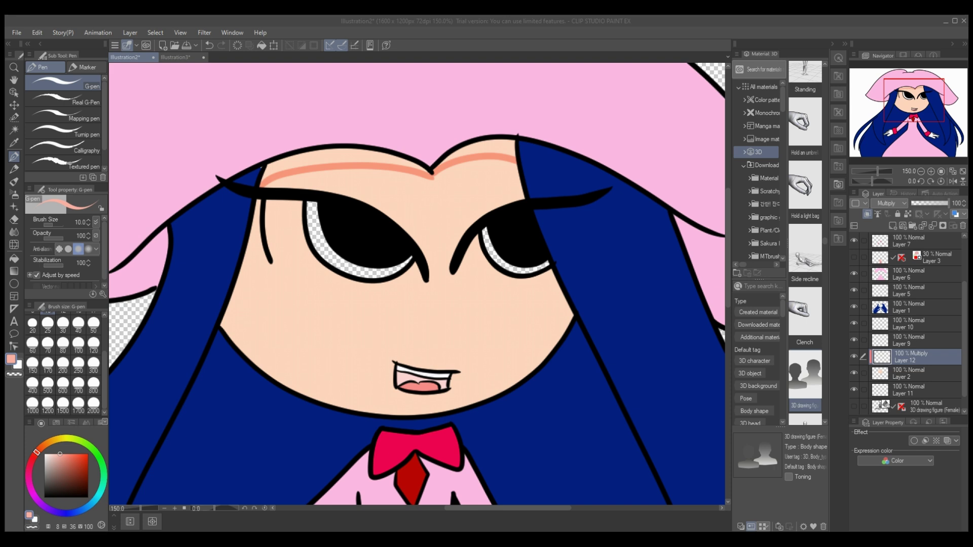
left_click_drag(437, 164, 513, 156)
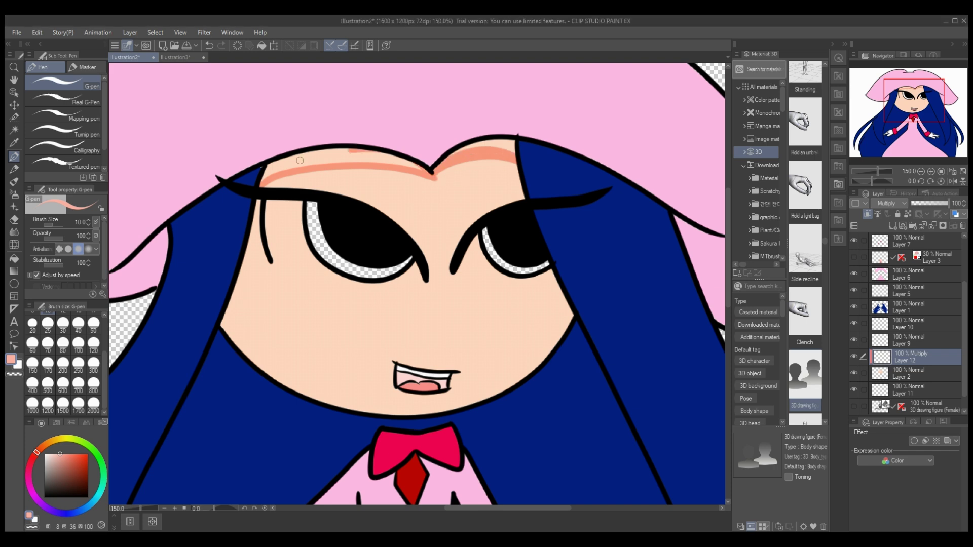
key("bracketright")
key("bracketright")
key("bracketright")
mouse_move(420, 164)
left_mouse_down()
mouse_move(268, 175)
mouse_move(290, 165)
mouse_move(524, 155)
left_mouse_up()
left_click_drag(456, 152, 540, 141)
Airbrush light blue along the lower face on a new clipped layer at 10% opacity, and lower the forehead shadow layer to 30%
left_click(902, 226)
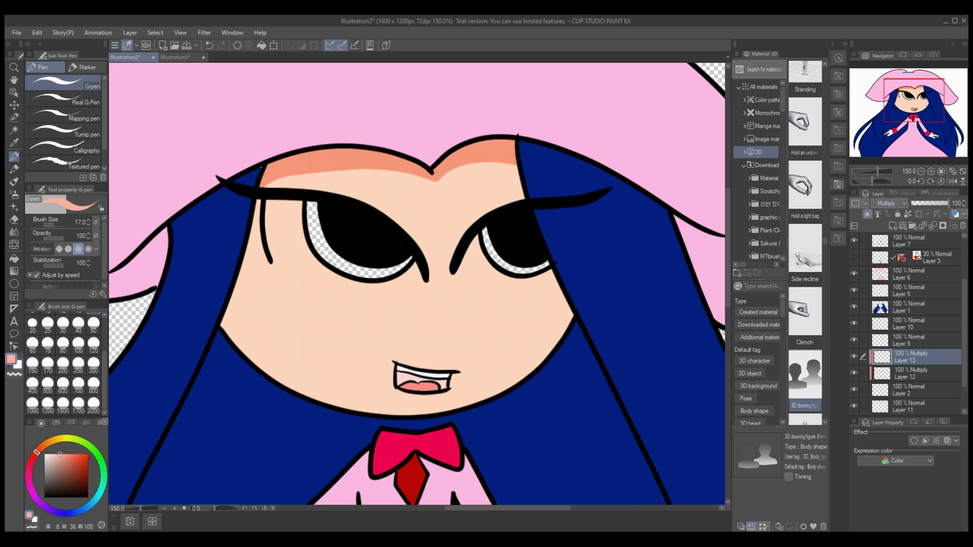
key("b")
left_click_drag(244, 304, 231, 347)
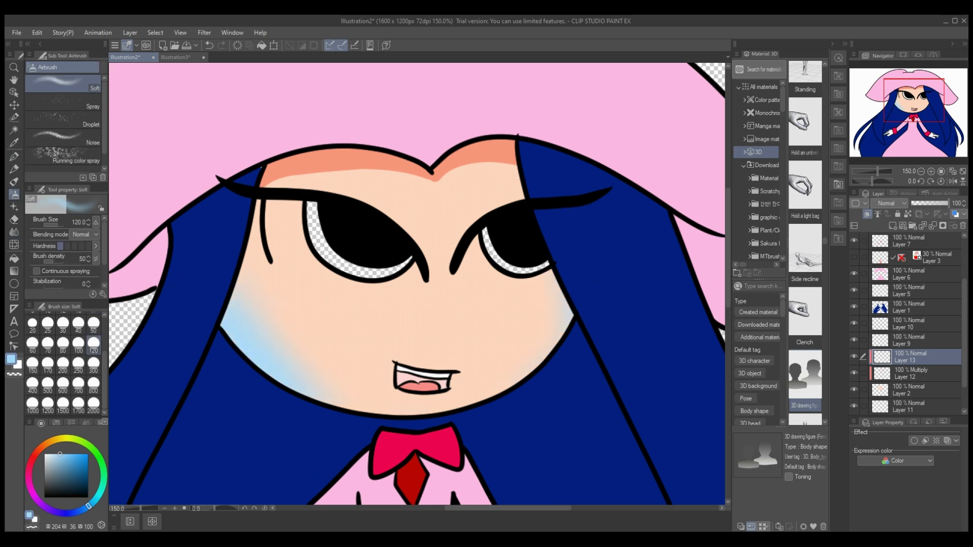
left_click(15, 232)
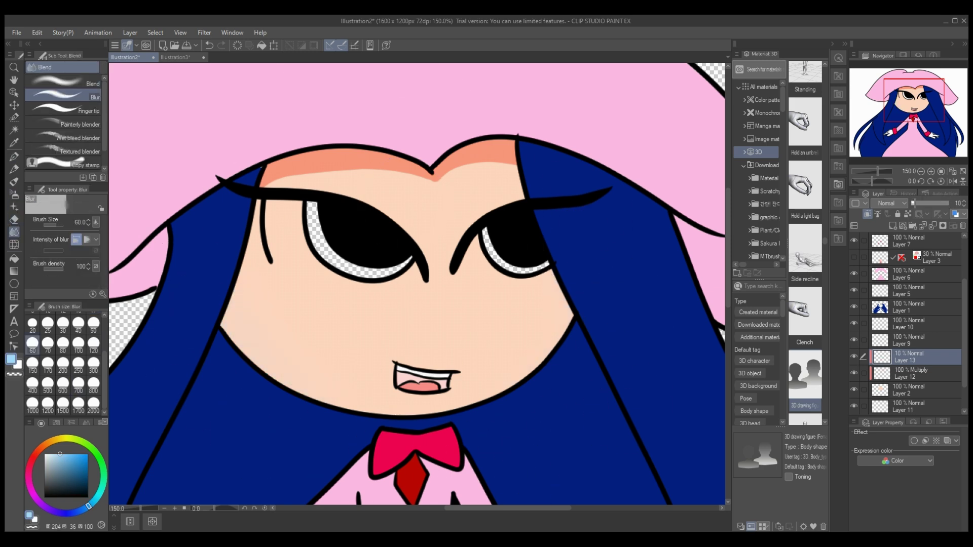
left_click(907, 373)
left_click(924, 203)
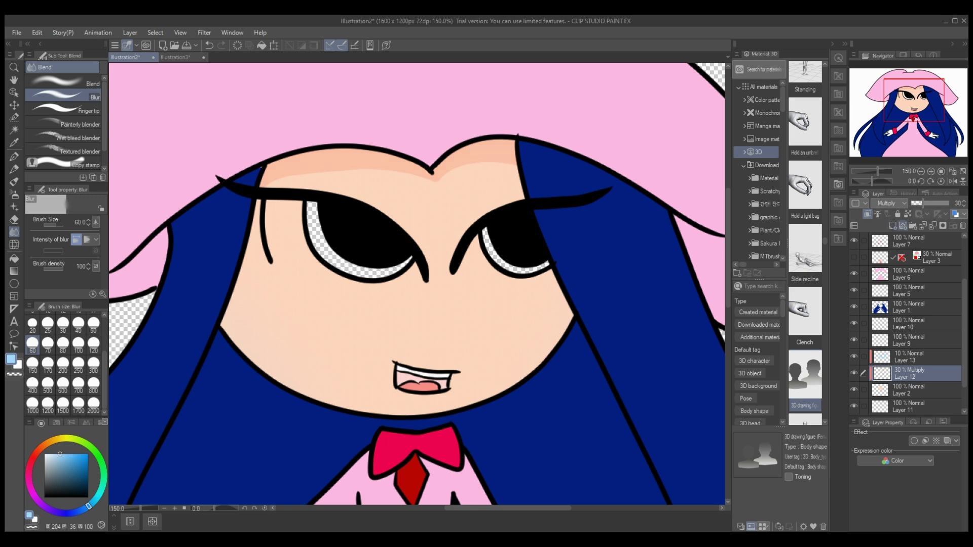
Paint a pale crescent highlight below the left eye on a new clipped Add (Glow) layer with the G-pen
key("ctrl+shift+n")
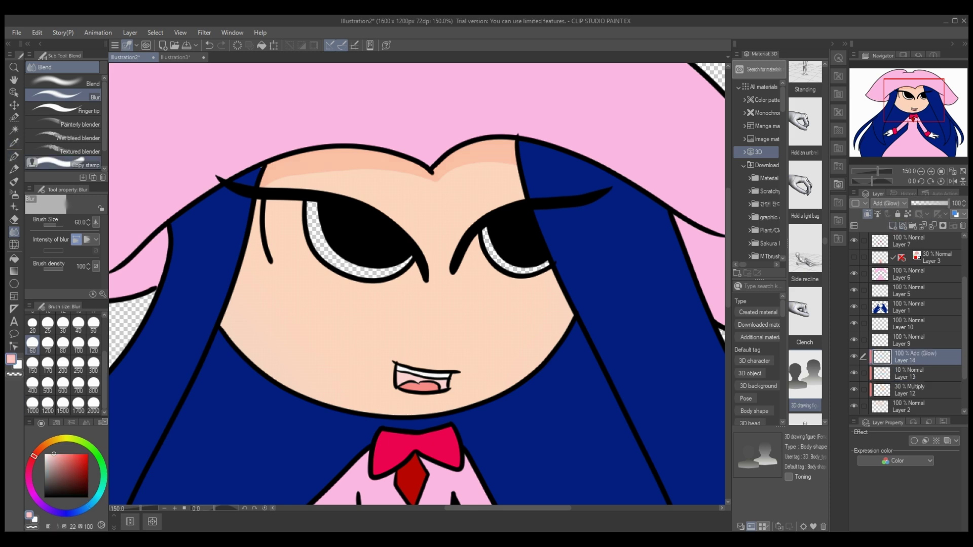
key("p")
left_click_drag(302, 298, 397, 296)
key("ctrl+z")
mouse_move(276, 272)
left_mouse_down()
mouse_move(412, 295)
mouse_move(259, 275)
left_mouse_up()
mouse_move(331, 304)
left_mouse_down()
mouse_move(276, 270)
mouse_move(413, 299)
mouse_move(267, 274)
mouse_move(395, 307)
mouse_move(279, 282)
mouse_move(319, 321)
left_mouse_up()
left_click(209, 45)
left_click(32, 323)
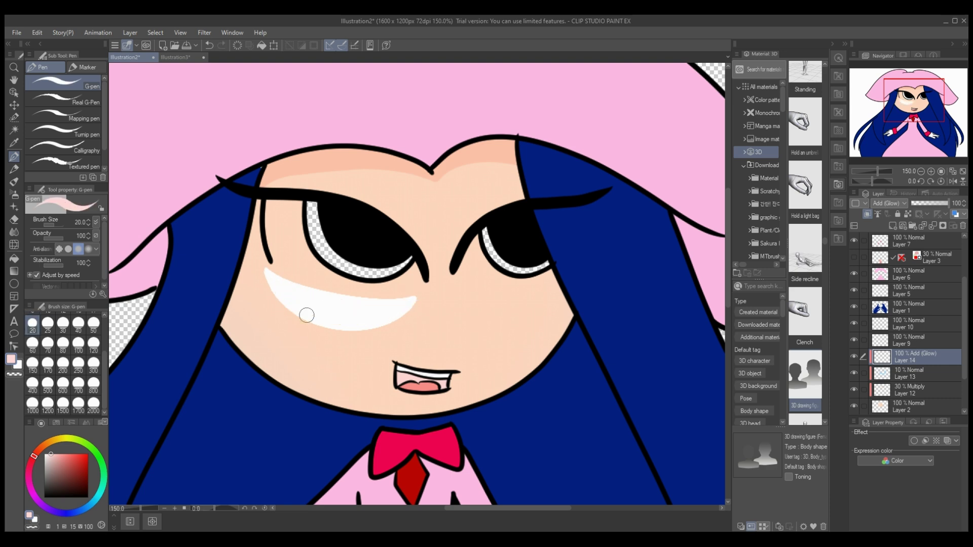
Soften the cheek highlight with the size 120 soft airbrush and reduce its layer opacity to 10%
key("b")
mouse_move(269, 277)
left_mouse_down()
mouse_move(243, 289)
mouse_move(309, 350)
left_mouse_up()
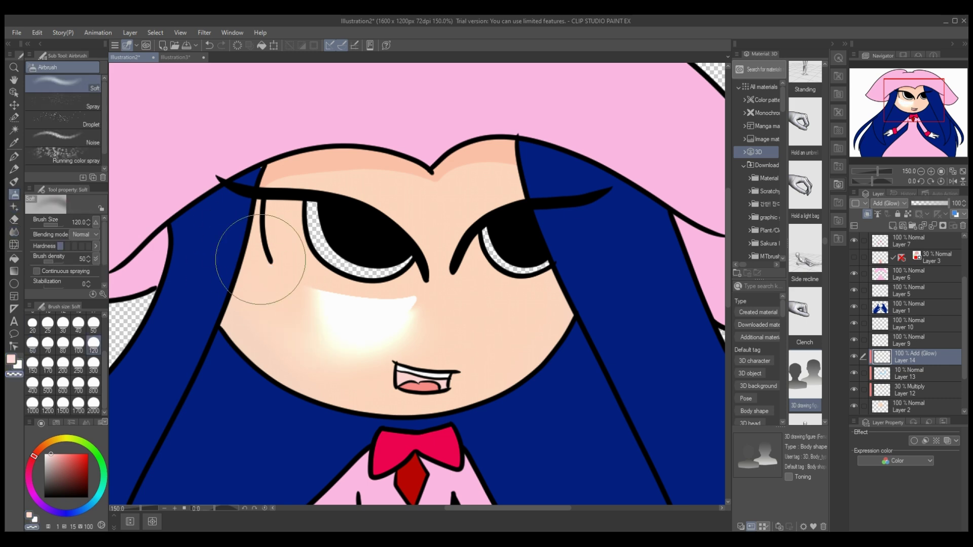
left_click_drag(949, 203, 903, 203)
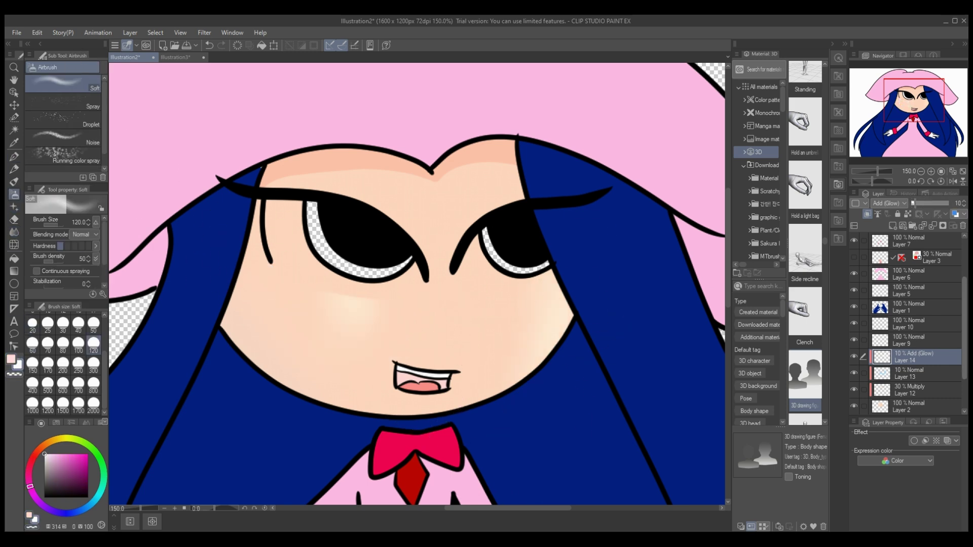
Merge the face shading layers into the face colour layer and add a clipped Multiply layer above mouth Layer 9
left_click(912, 390)
key("ctrl+z")
key("ctrl+z")
key("ctrl+z")
key("ctrl+z")
key("ctrl+alt+0")
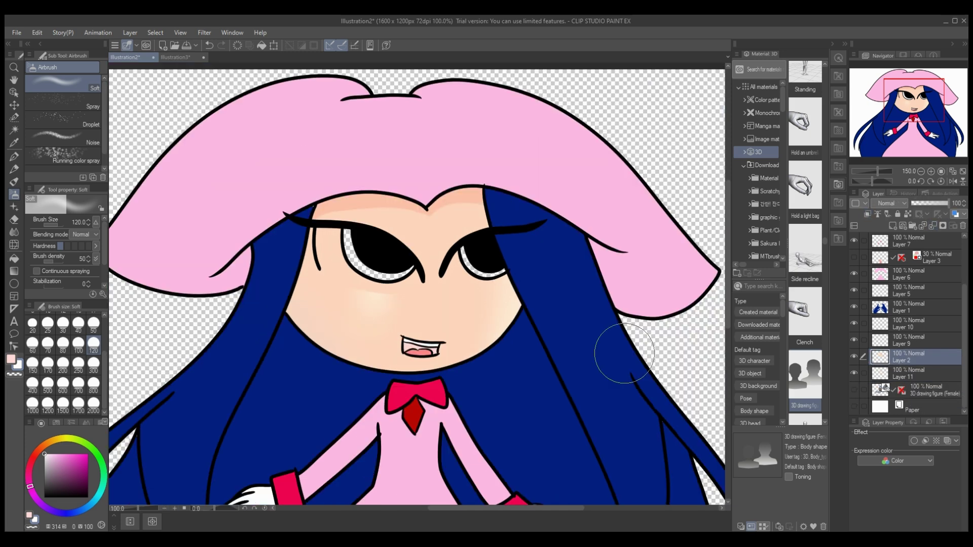
key("ctrl+y")
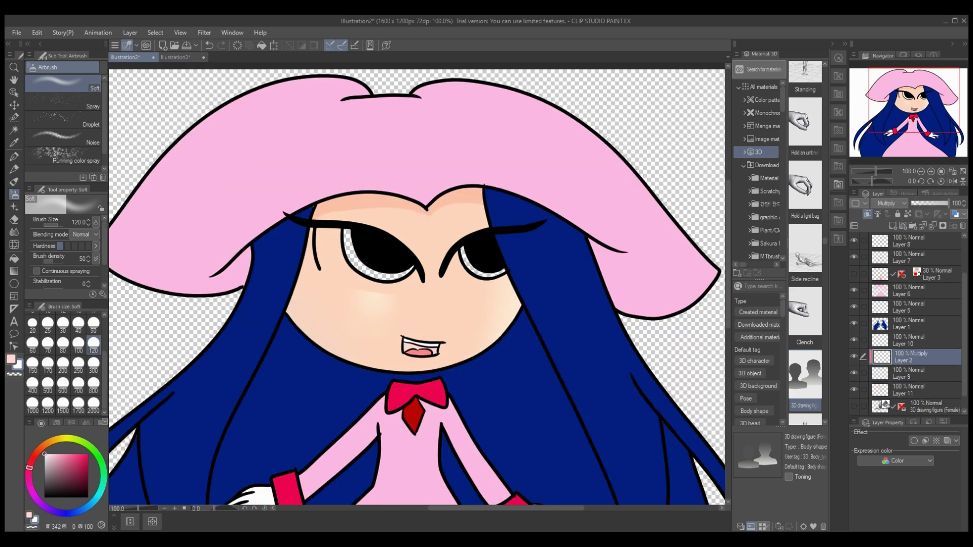
Airbrush pink-red shading inside the mouth on the clipped Multiply layer and lower its opacity to 20%
key("bracketleft")
key("bracketleft")
key("bracketleft")
key("bracketleft")
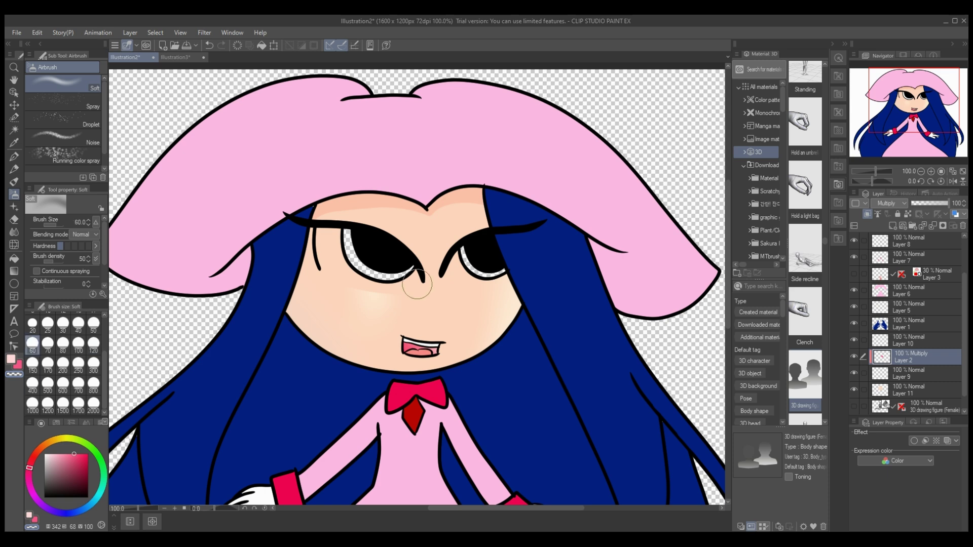
key("b")
key("b")
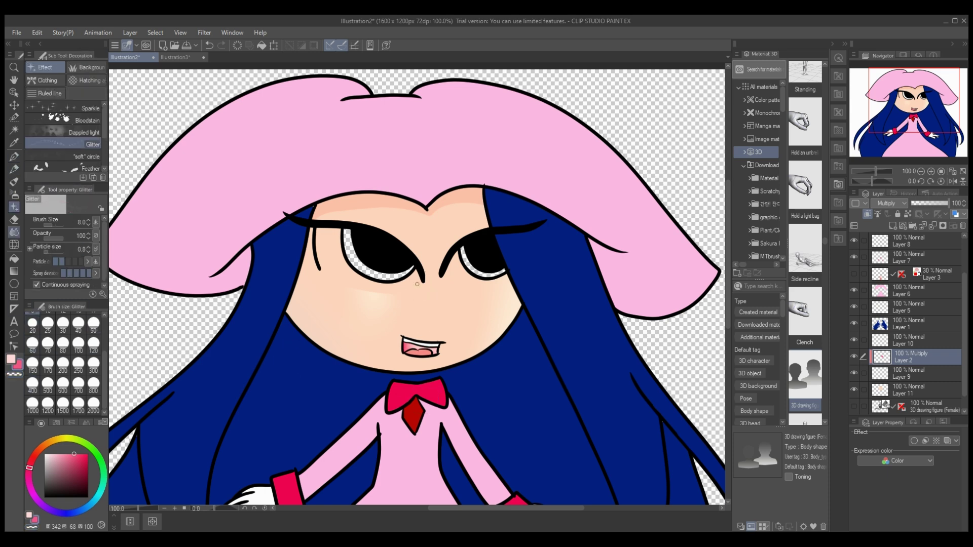
key("b")
scroll(404, 308, "up", 5)
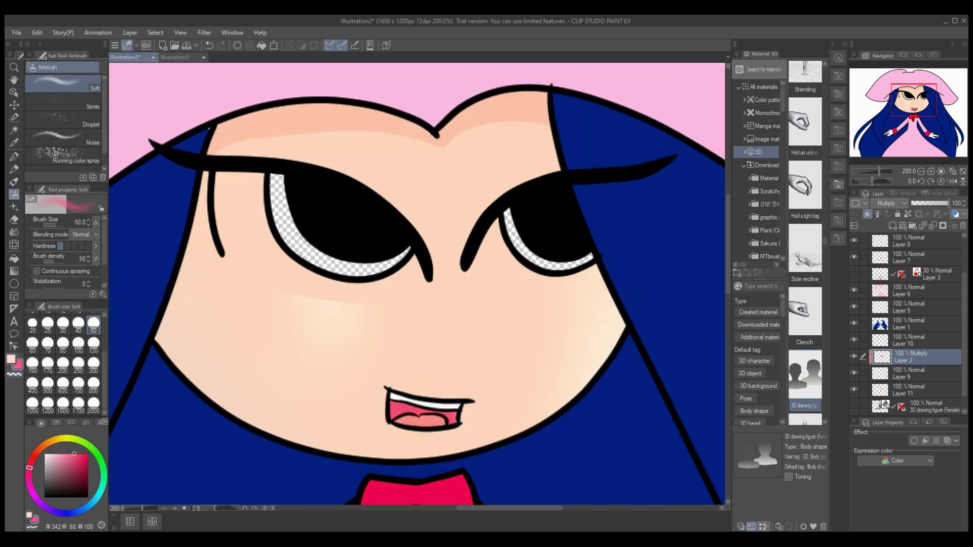
key("e")
left_click(913, 203)
Add a second clipped layer of pink airbrush shading to the mouth and merge the mouth shading down
left_click(893, 225)
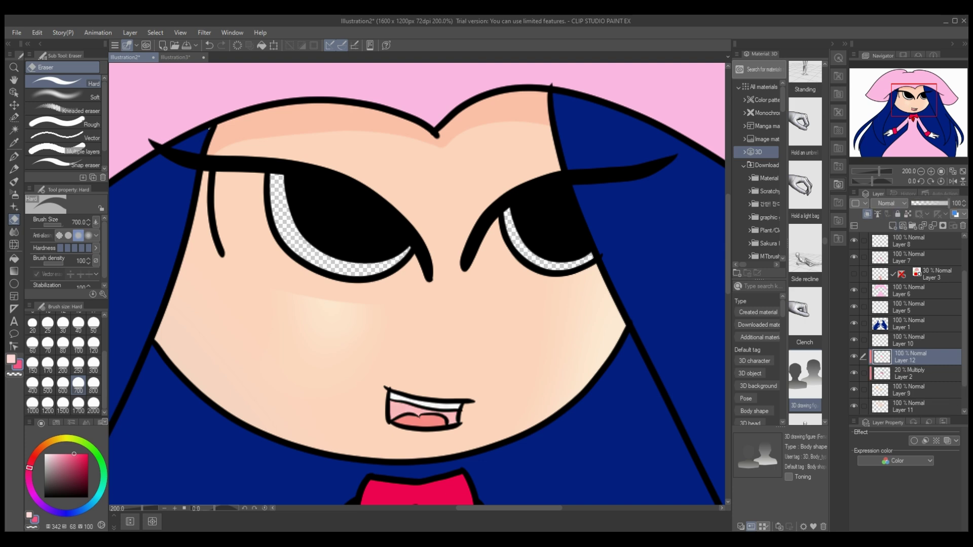
key("b")
left_click(928, 204)
key("ctrl+e")
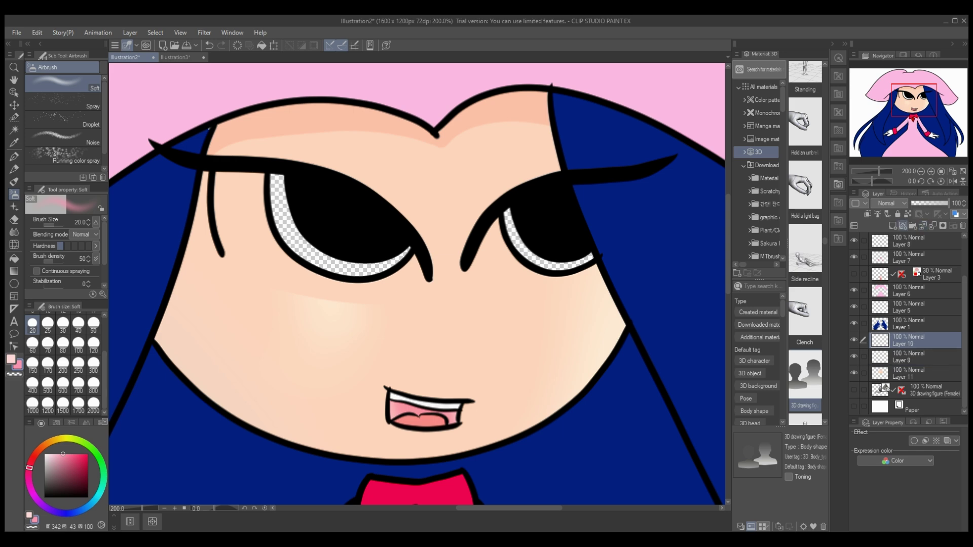
Sample the tongue colour and paint a red shadow down the middle of the tongue on a clipped Multiply layer
key("i")
left_click(434, 417)
key("bracketleft")
key("bracketleft")
key("bracketleft")
key("bracketleft")
key("bracketleft")
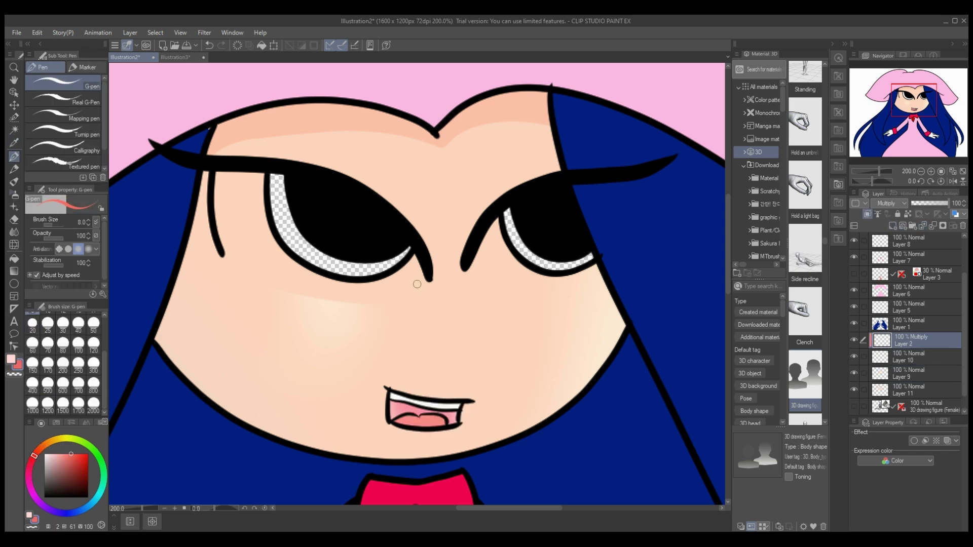
key("j")
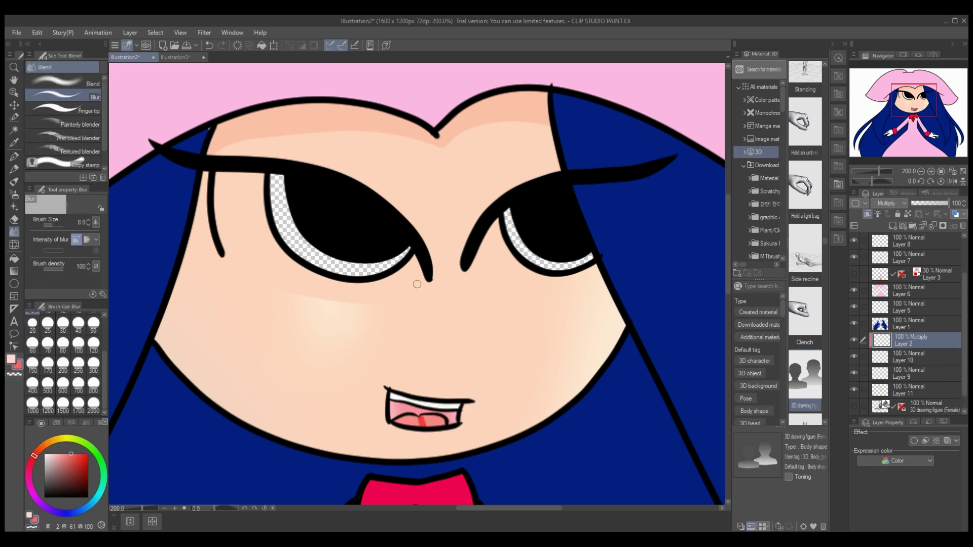
Paint highlights on the tongue on a new clipped Add (Glow) layer and reduce its opacity to 10%
key("ctrl+shift+n")
key("p")
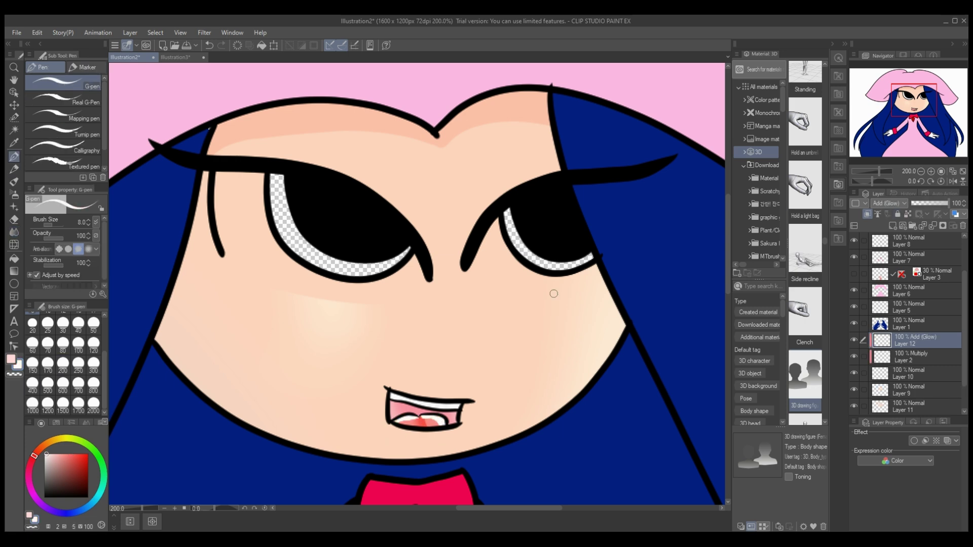
left_click(922, 203)
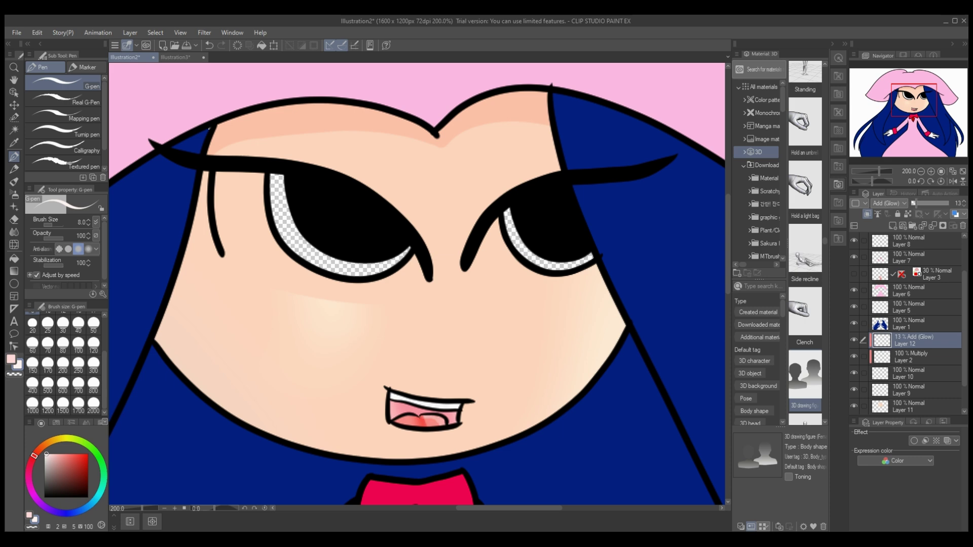
Add thin bright tongue highlights on another Add (Glow) layer and lower the tongue's Multiply shading to 23% opacity
key("ctrl+shift+n")
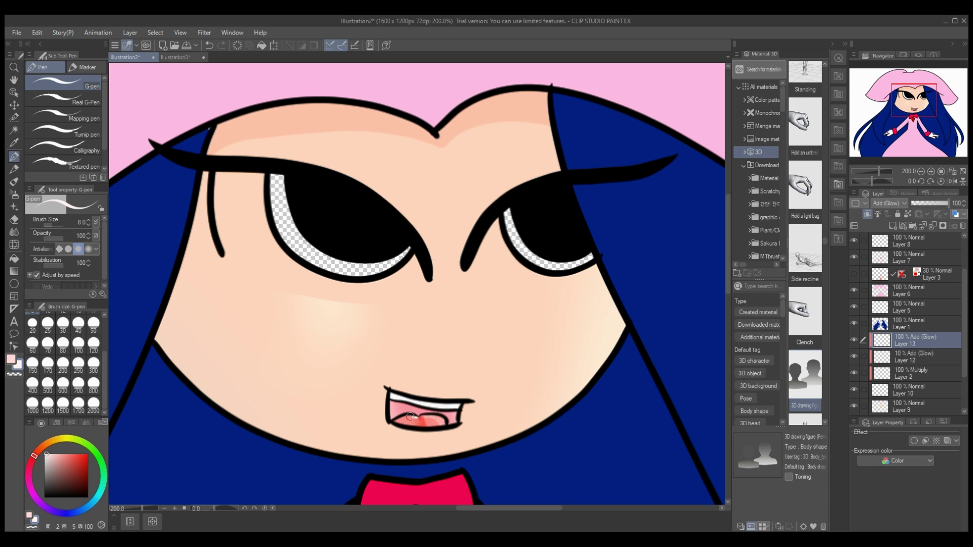
left_click(908, 374)
left_click(919, 203)
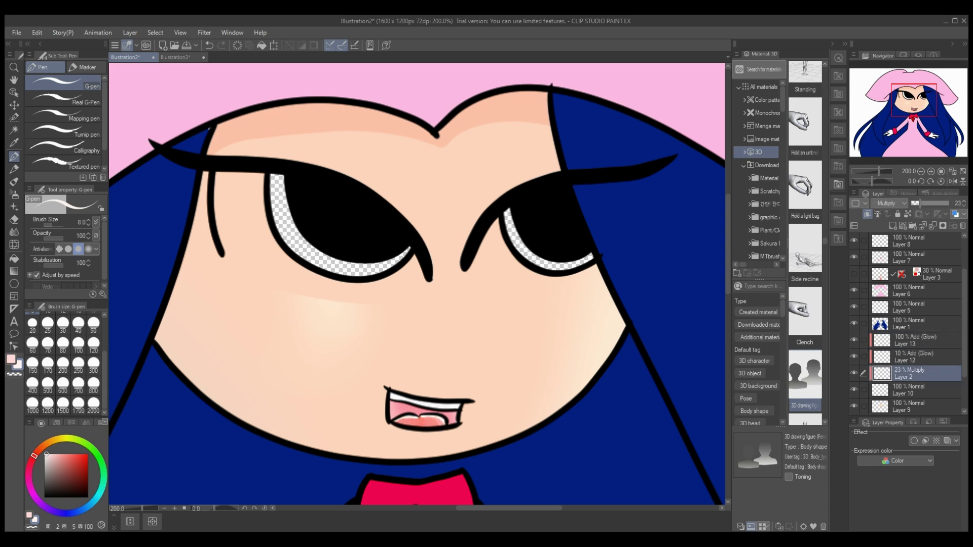
Merge the tongue shading, tongue and mouth layers down into face colour Layer 11
key("ctrl+z")
key("ctrl+z")
key("ctrl+z")
key("ctrl+z")
key("ctrl+z")
key("ctrl+z")
key("ctrl+z")
key("ctrl+z")
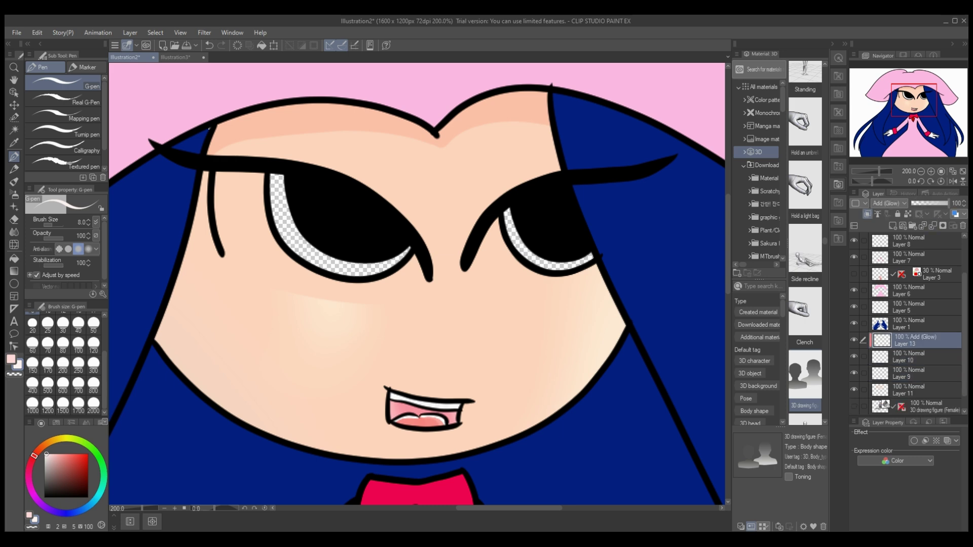
key("ctrl+0")
key("ctrl+z")
key("ctrl+z")
key("ctrl+z")
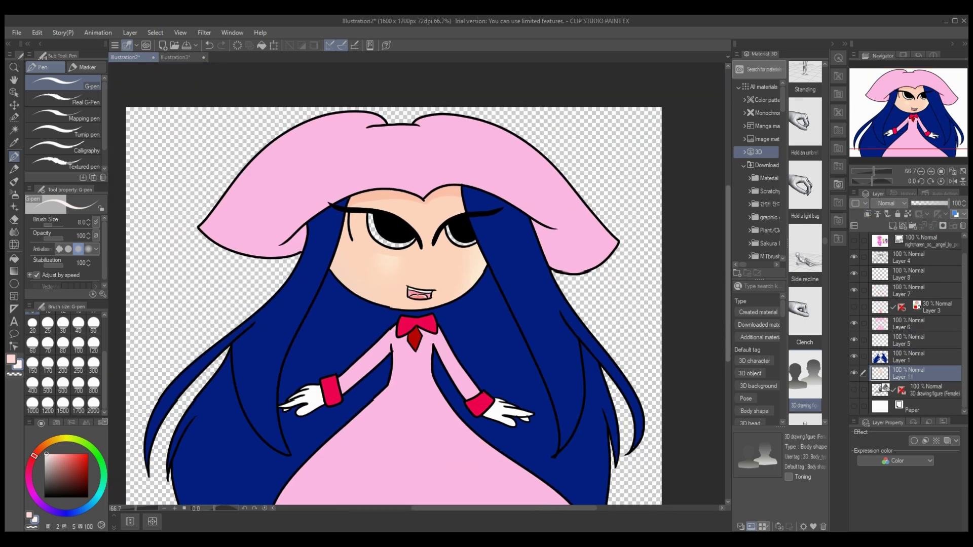
Airbrush a purple gradient over the lower hair on a clipped layer at brush size 800, and add a clipped Multiply layer above it
key("x")
key("b")
mouse_move(167, 405)
left_mouse_down()
mouse_move(558, 446)
mouse_move(234, 431)
left_mouse_up()
key("ctrl+shift+n")
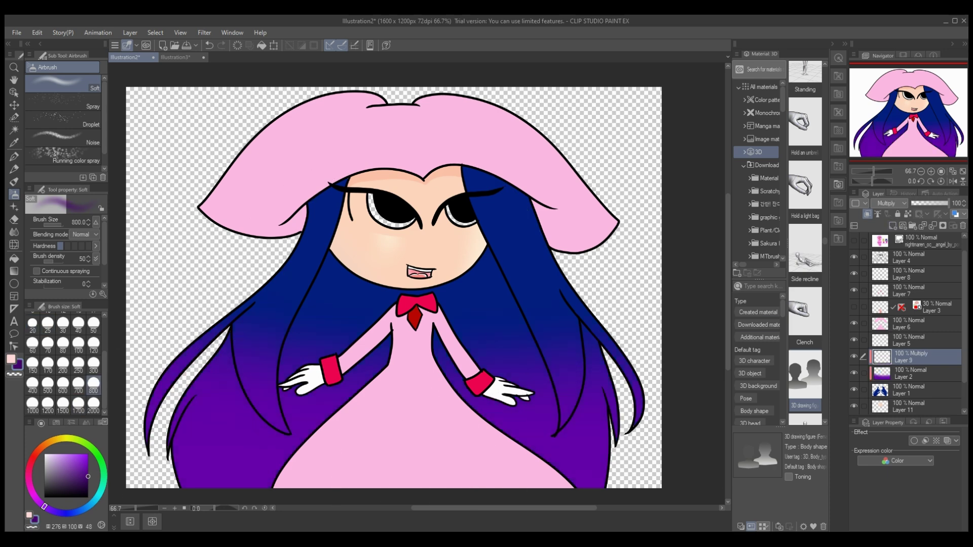
Try dark purple G-pen shadow strokes at size 50 along the inner hair strands, with the Multiply layer below the gradient
key("p")
mouse_move(336, 257)
left_mouse_down()
mouse_move(293, 344)
mouse_move(300, 440)
left_mouse_up()
mouse_move(480, 248)
left_mouse_down()
mouse_move(527, 345)
mouse_move(553, 459)
left_mouse_up()
key("ctrl+Delete")
key("ctrl+z")
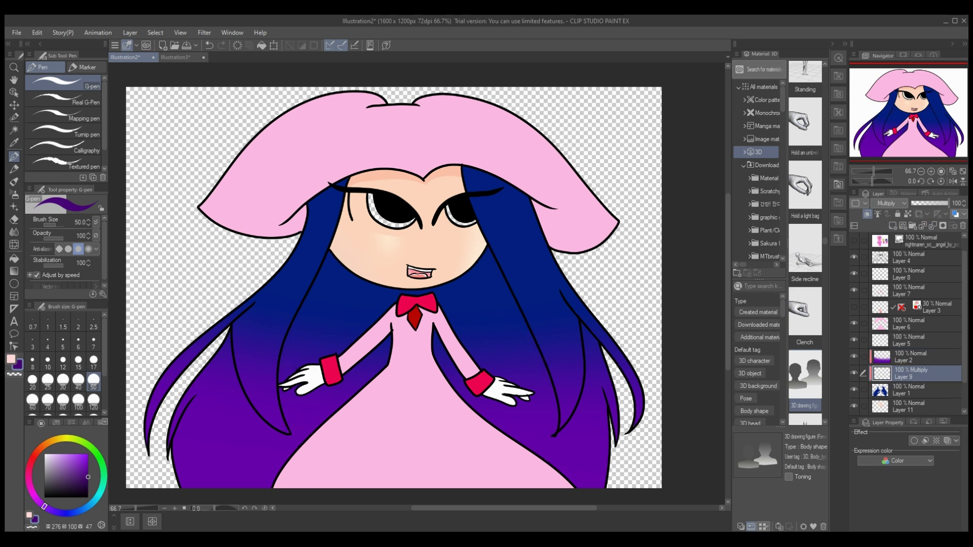
left_click_drag(331, 257, 285, 377)
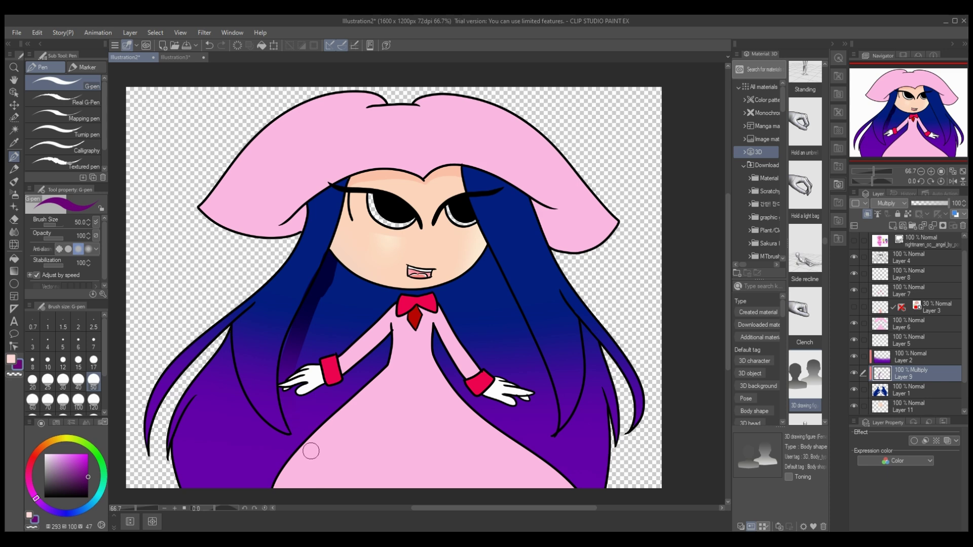
left_click_drag(907, 373, 907, 356)
key("ctrl+z")
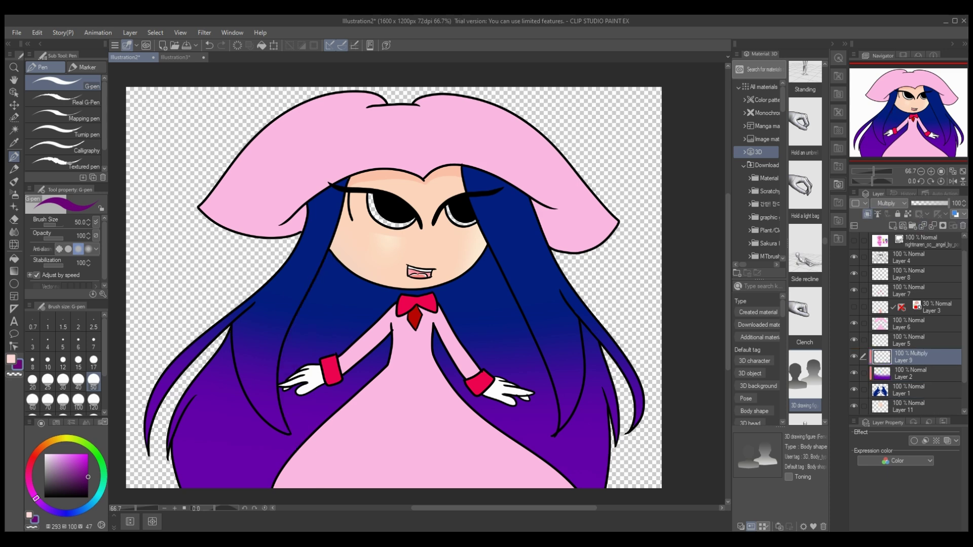
Set the hair gradient layer to Multiply at 20% opacity and draw dark purple G-pen shadows along the inner strands on Layer 9, size 50
key("ctrl+z")
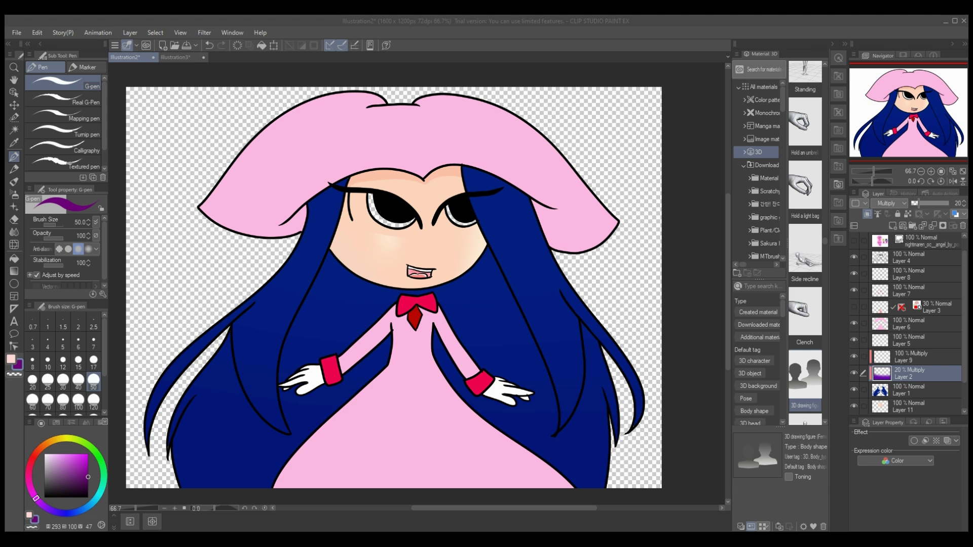
left_click(913, 357)
left_click_drag(285, 392, 306, 445)
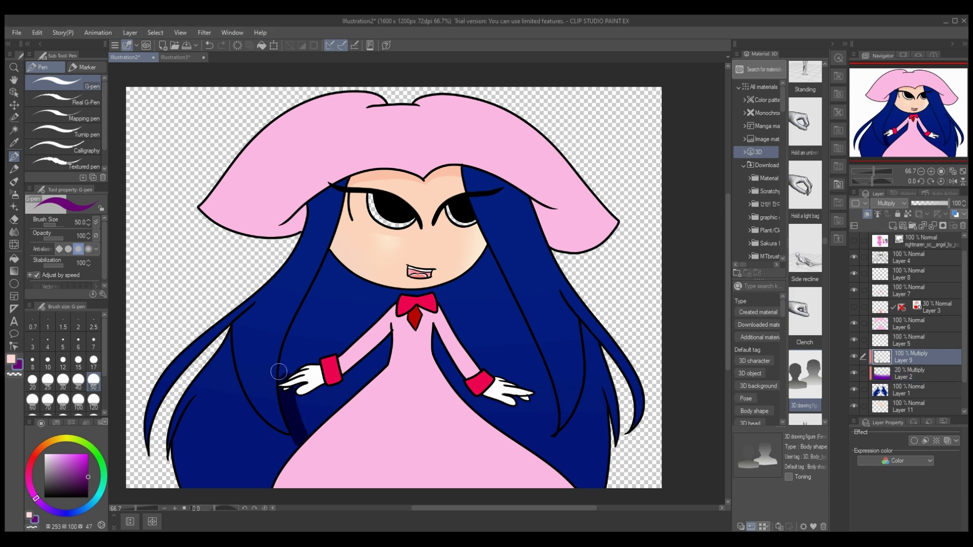
left_click_drag(338, 252, 284, 376)
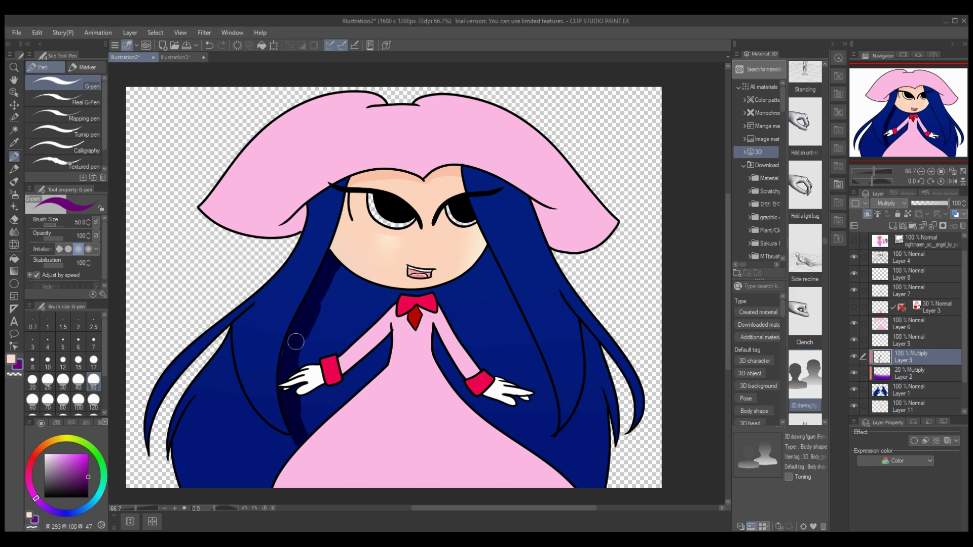
mouse_move(479, 250)
left_mouse_down()
mouse_move(521, 335)
mouse_move(549, 425)
mouse_move(540, 458)
left_mouse_up()
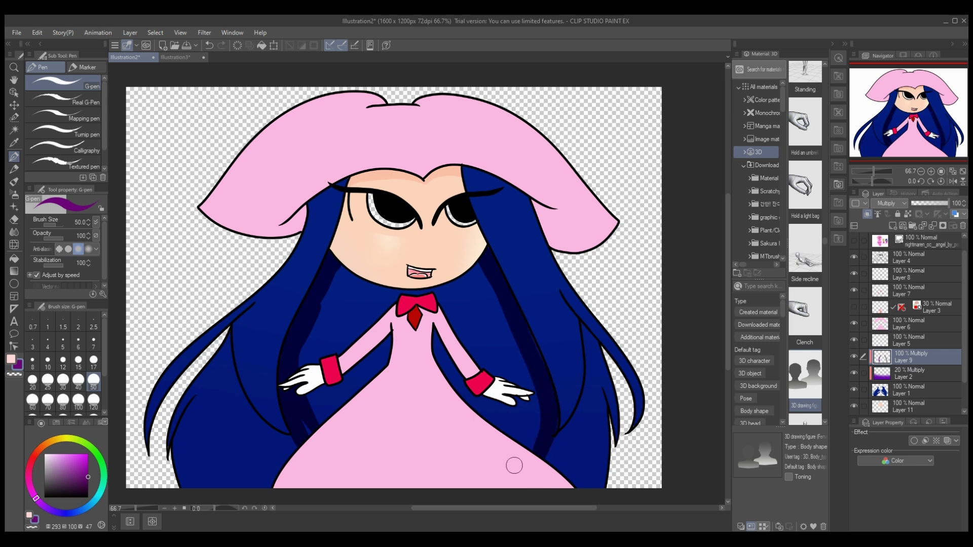
Fill the inner hair behind the face and arms with dark purple shadow using the G-pen at size 120
left_click(94, 400)
left_click_drag(355, 274, 314, 369)
mouse_move(446, 284)
left_mouse_down()
mouse_move(528, 472)
mouse_move(446, 355)
left_mouse_up()
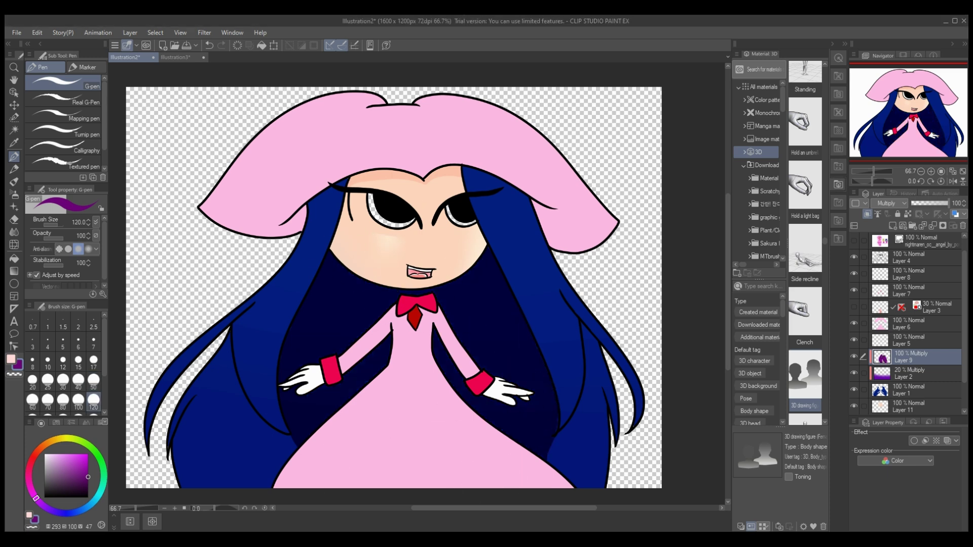
Add another clipped Multiply layer and paint the hat brim's purple shadow across the upper hair with the G-pen at size 20
key("ctrl+shift+n")
key("b")
key("ctrl+z")
key("p")
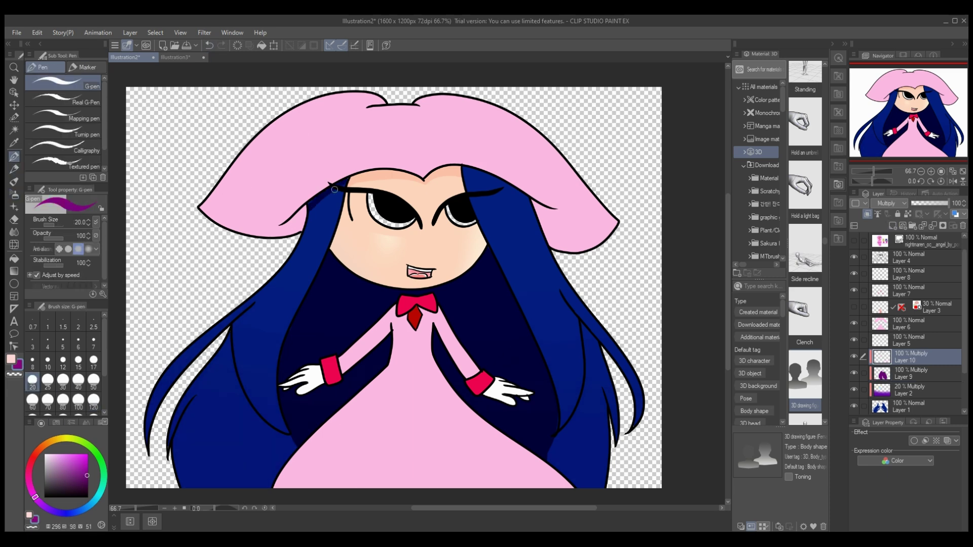
scroll(360, 176, "up", 3)
scroll(262, 269, "up", 2)
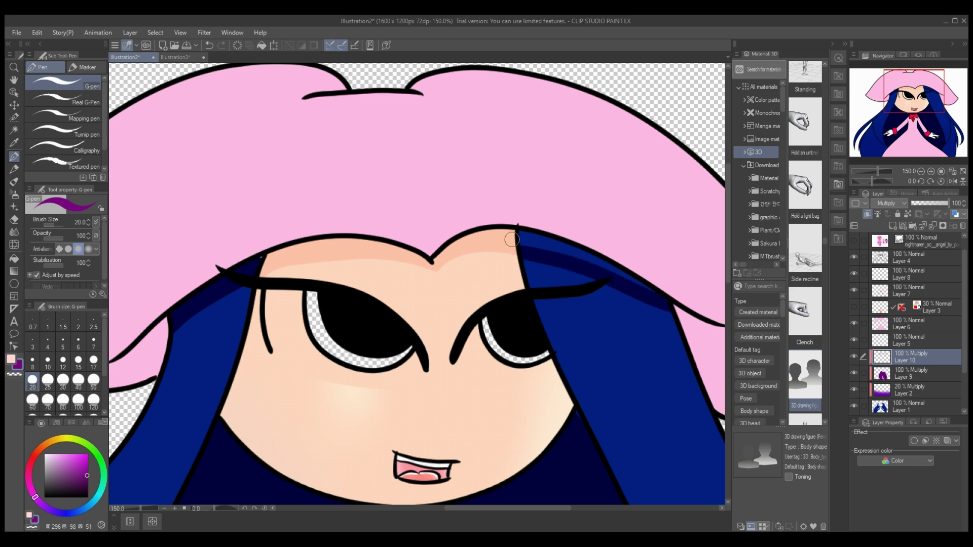
left_click(588, 251, "ctrl+shift")
left_click(588, 251, "alt")
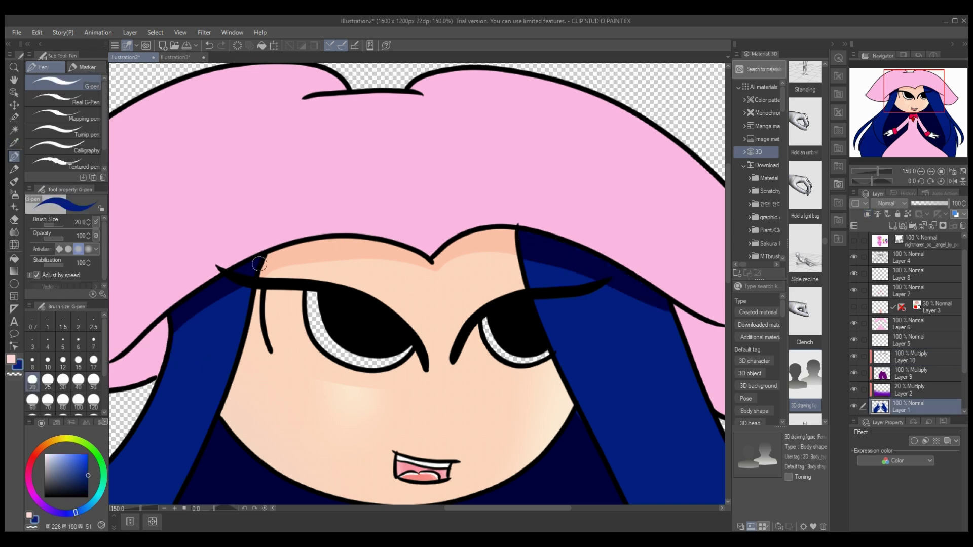
scroll(427, 221, "down", 2)
key("ctrl+z")
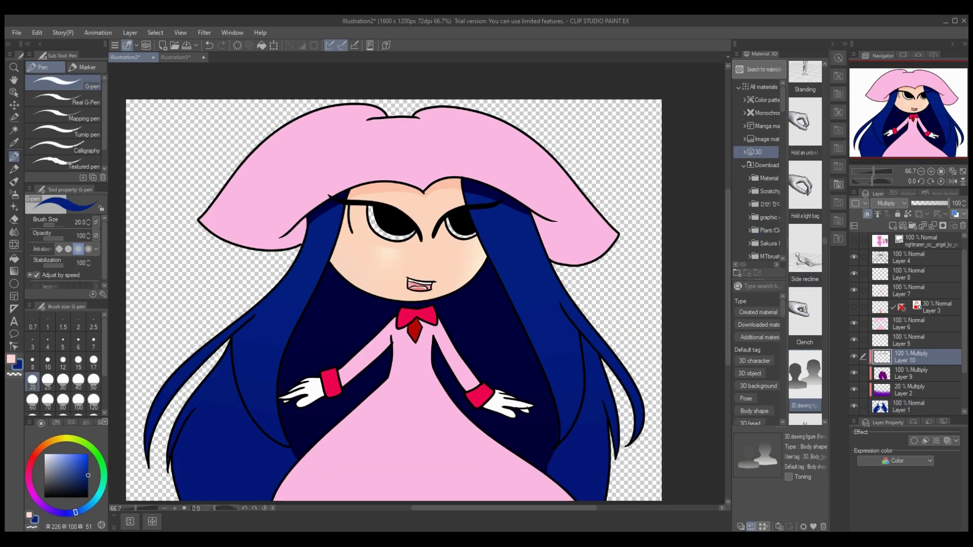
Lower the brim shadow layer to 60% opacity and paint pale bands across both upper hair sections on a clipped Add (Glow) layer, size 50
key("ctrl+shift+n")
left_click(93, 379)
left_click_drag(297, 267, 542, 259)
key("ctrl+z")
left_click_drag(325, 215, 317, 243)
left_click_drag(486, 248, 535, 225)
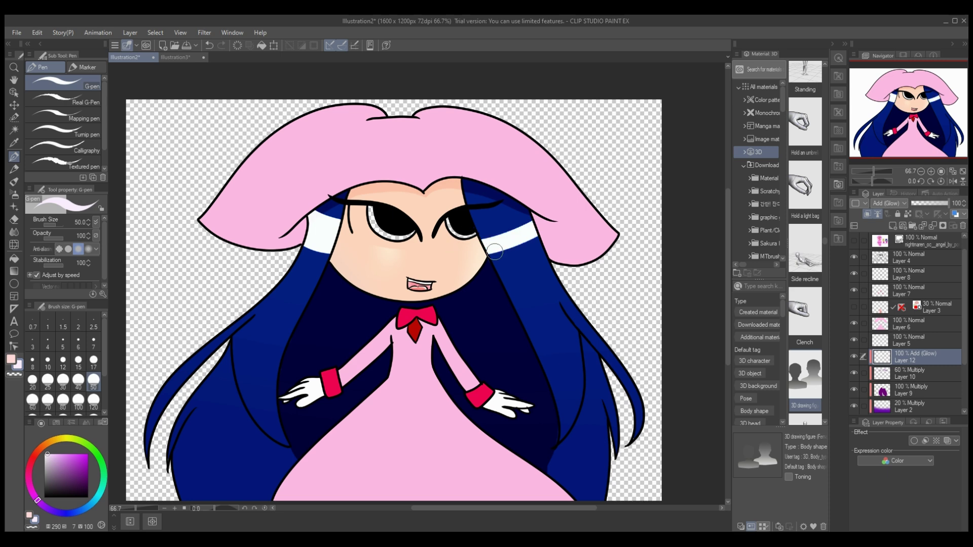
Outline a lower edge for the upper hair highlights with the G-pen at size 8 and fill them in with a larger brush
key("bracketleft")
key("bracketleft")
key("bracketleft")
key("bracketleft")
key("bracketleft")
key("bracketleft")
key("bracketleft")
key("bracketleft")
key("bracketleft")
left_click_drag(502, 275, 490, 253)
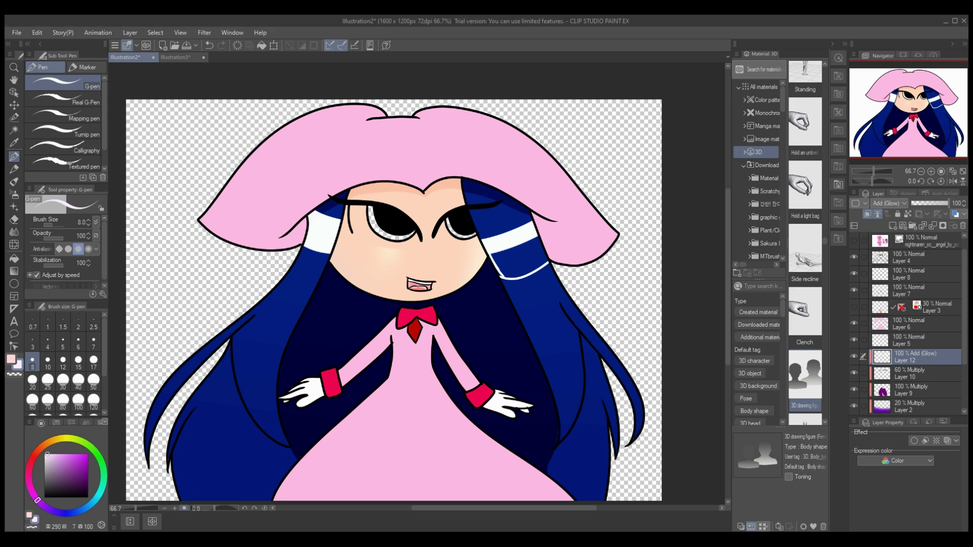
key("ctrl+plus")
key("bracketright")
key("bracketright")
key("bracketright")
key("bracketright")
mouse_move(530, 238)
left_mouse_down()
mouse_move(555, 277)
mouse_move(604, 217)
mouse_move(606, 255)
mouse_move(529, 242)
mouse_move(607, 236)
mouse_move(535, 238)
mouse_move(589, 258)
left_mouse_up()
Undo the last highlight strokes and soften the lower edges of both upper hair highlights with the Blur tool
key("ctrl+z")
key("ctrl+z")
key("ctrl+z")
key("ctrl+z")
left_click(15, 232)
left_click(93, 381)
left_click_drag(246, 201, 299, 248)
mouse_move(522, 202)
left_mouse_down()
mouse_move(579, 304)
mouse_move(560, 230)
mouse_move(557, 284)
left_mouse_up()
Carve vertical streaks into both upper hair highlights with the transparent Soft airbrush at size 50 and stabilization 100
left_click(14, 194)
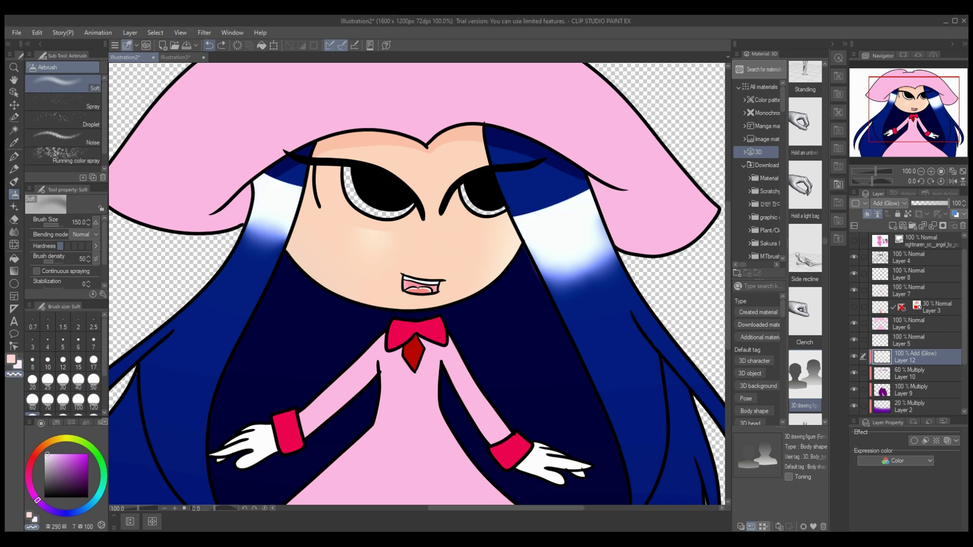
left_click(33, 360)
left_click(93, 380)
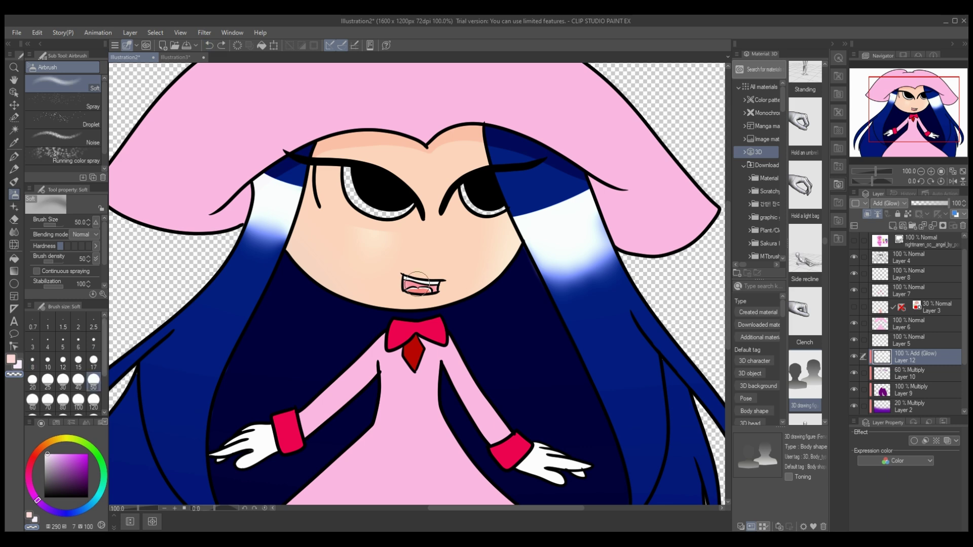
left_click_drag(268, 183, 284, 238)
mouse_move(521, 195)
left_mouse_down()
mouse_move(608, 323)
mouse_move(542, 183)
left_mouse_up()
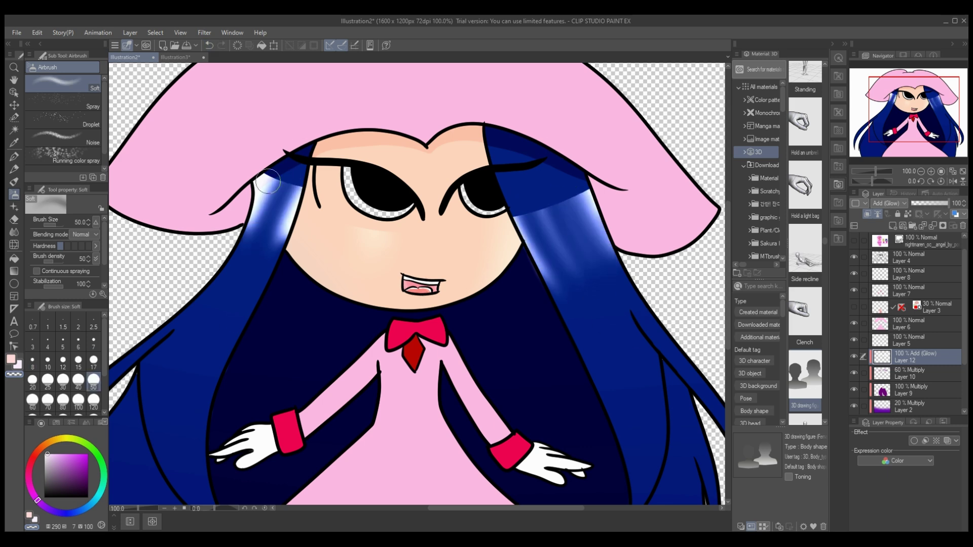
Paint pale highlights over the lower hair ends with the G-pen and soften their outer edges with Blur at size 120
key("ctrl+minus")
key("p")
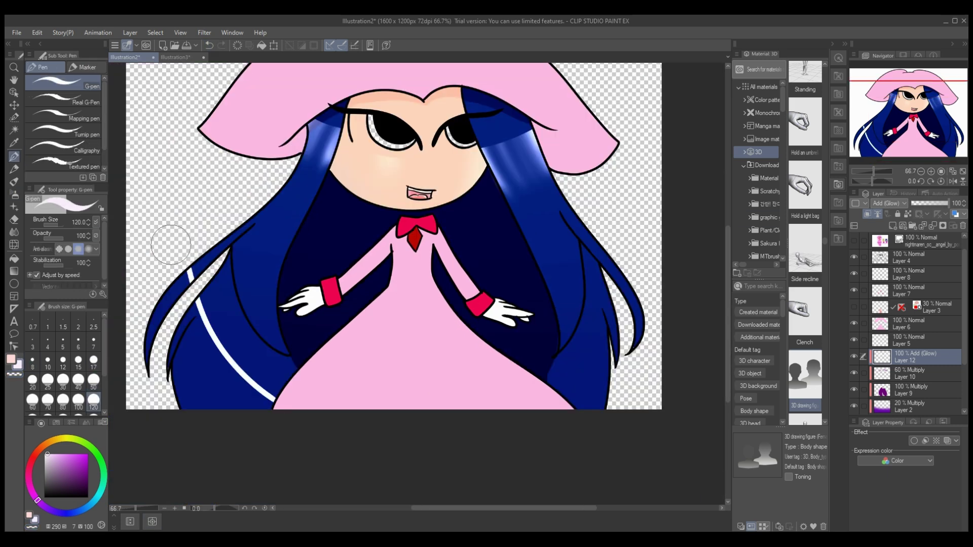
key("ctrl+z")
key("ctrl+z")
key("j")
left_click_drag(166, 384, 152, 319)
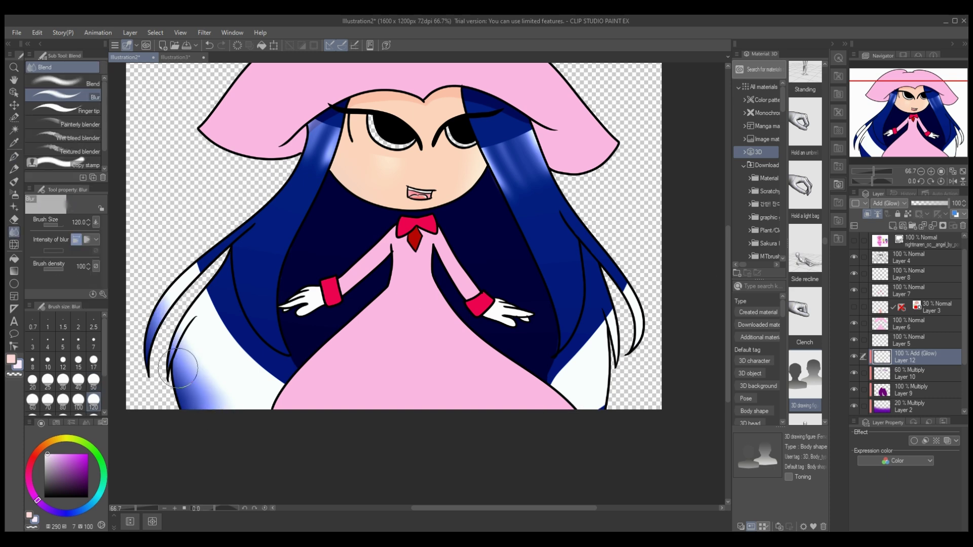
left_click_drag(603, 390, 634, 324)
Fade the lower hair highlights with the transparent Soft airbrush at size 120 and set the Add (Glow) layer to 30% opacity
key("b")
key("ctrl+y")
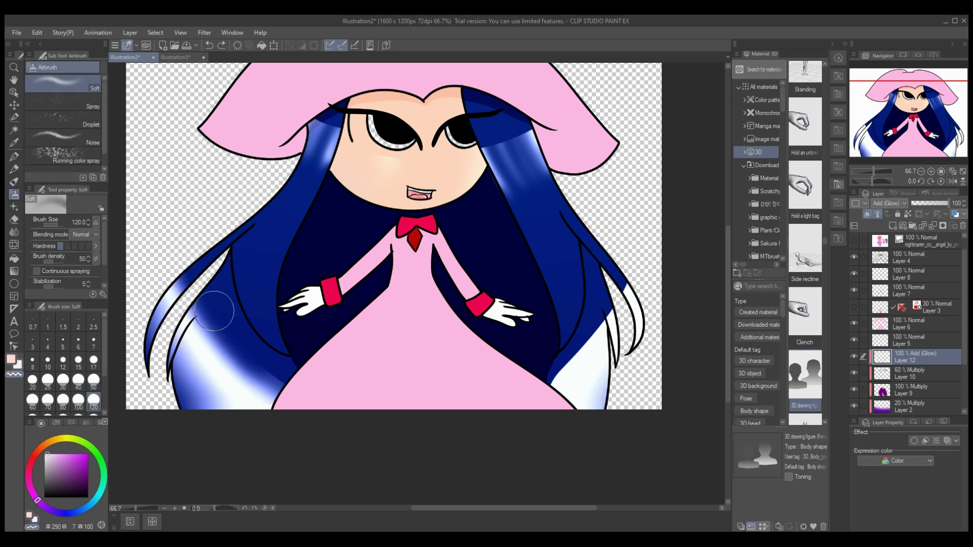
key("ctrl+y")
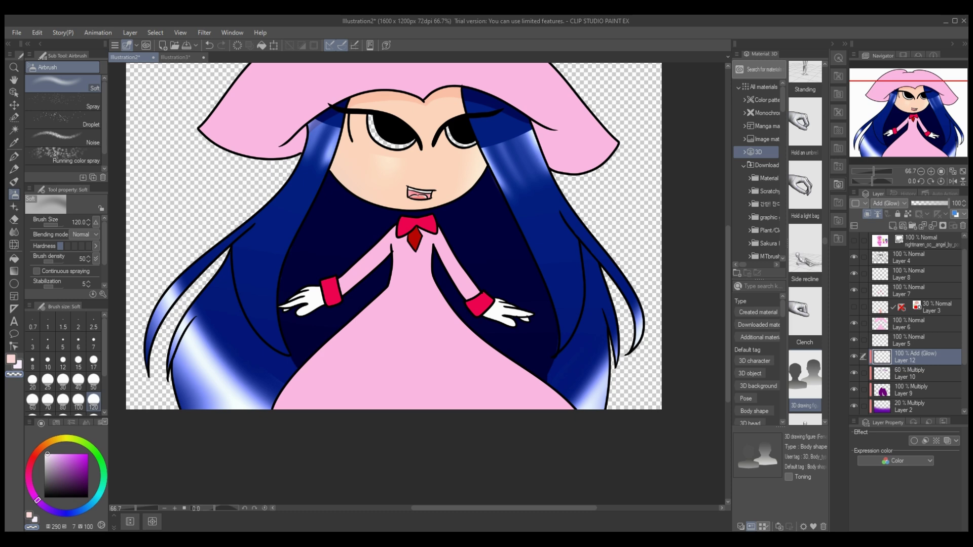
scroll(628, 216, "up", 3)
left_click(923, 203)
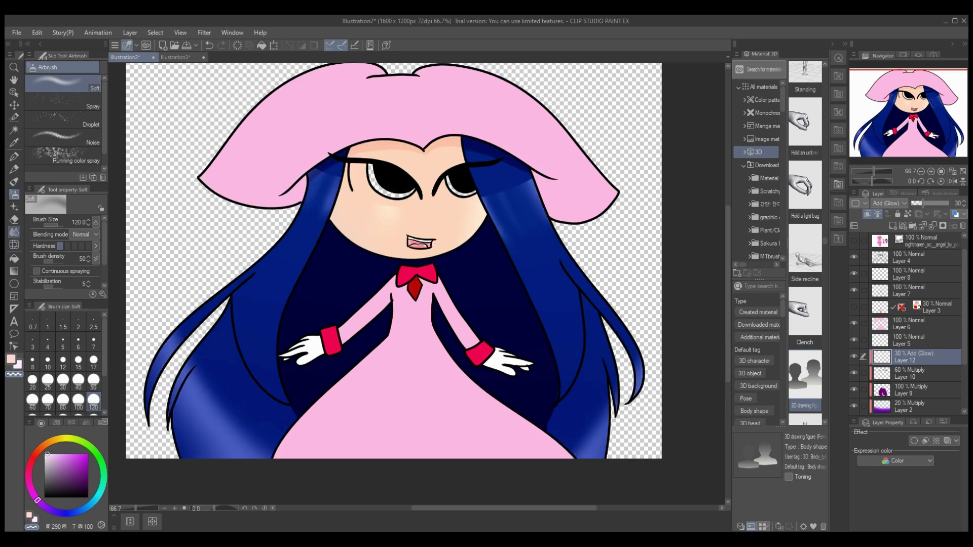
left_click(13, 232)
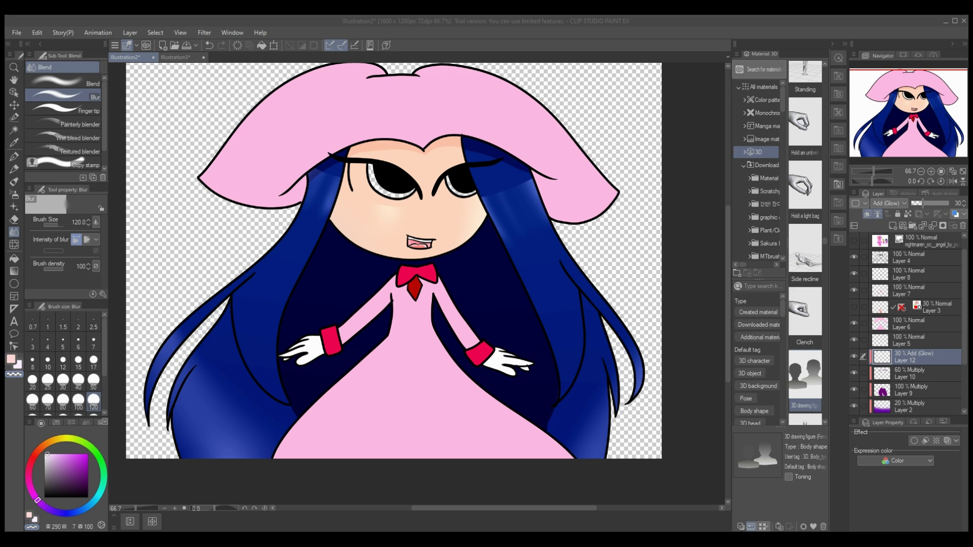
Merge the hair highlight, shadow, gradient and base colour layers down into Layer 11
scroll(908, 322, "down", 2)
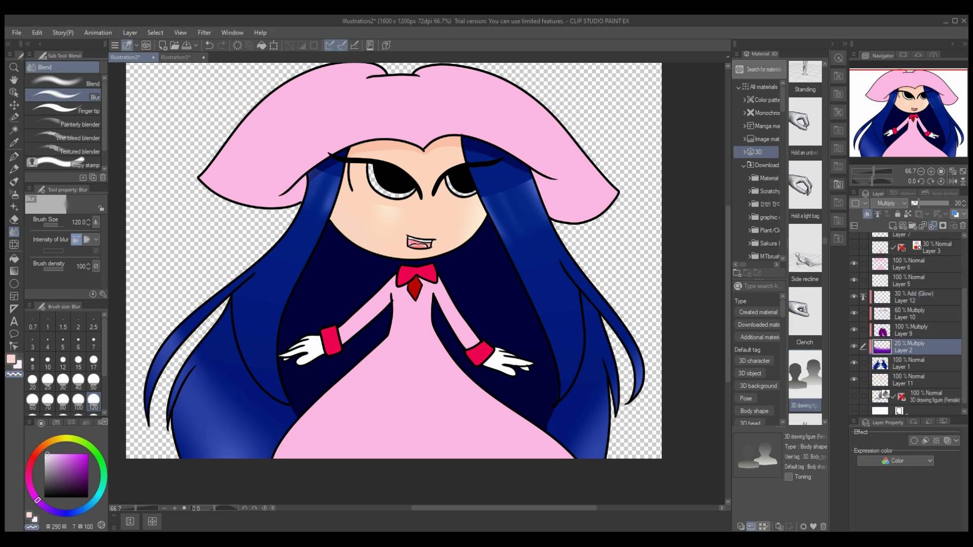
left_click(912, 340)
key("ctrl+e")
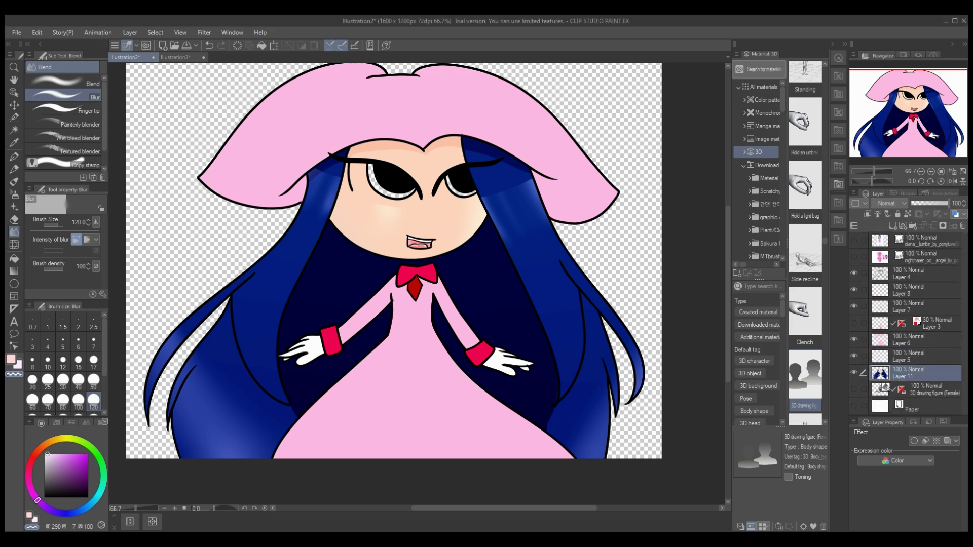
Add a clipped Multiply layer above Layer 5 and paint pink shadows at the gloves' wrists with the G-pen at size 20
key("ctrl+shift+n")
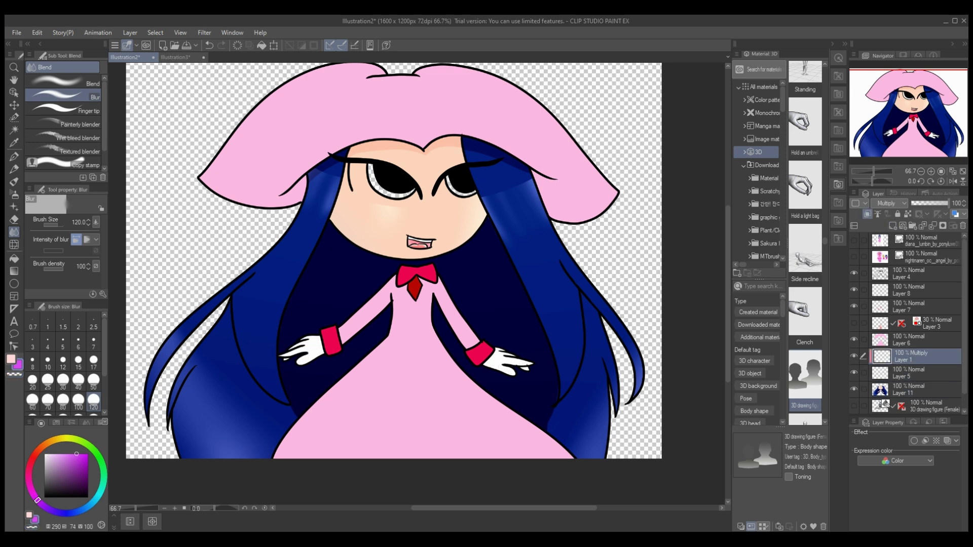
key("p")
left_click(330, 340, "alt")
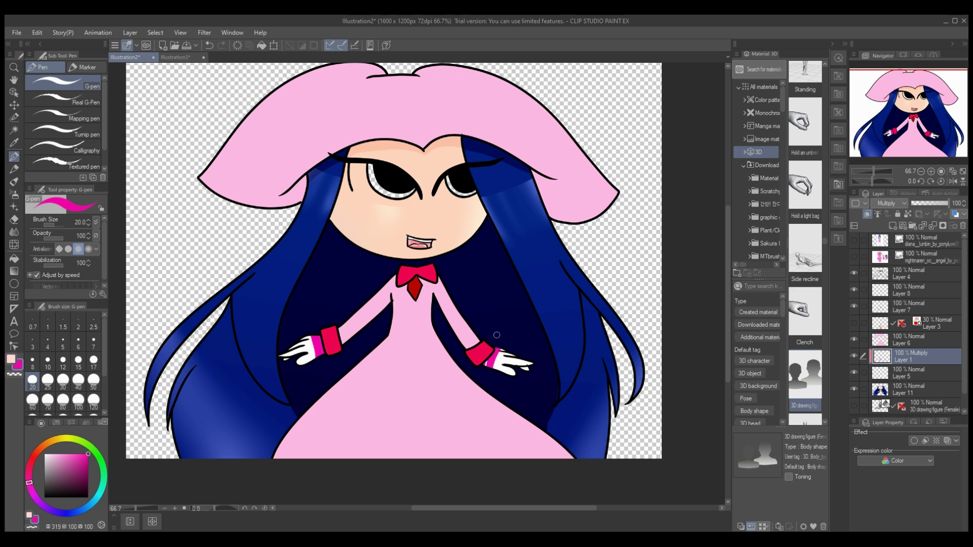
Try light pink airbrush shading on a second clipped Multiply layer and set the glove shadow layer to 47% opacity
key("ctrl+shift+n")
left_click(333, 409, "alt")
key("b")
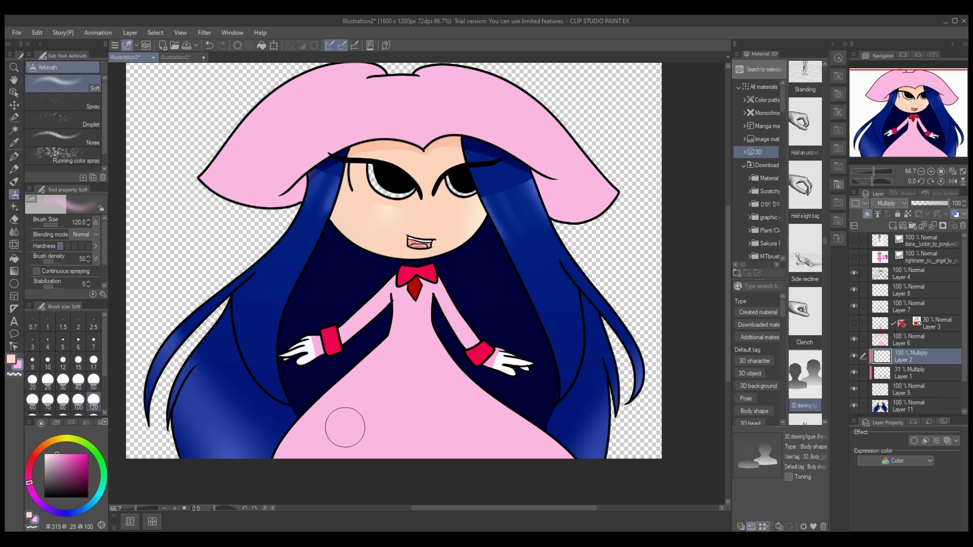
key("ctrl+z")
key("ctrl+z")
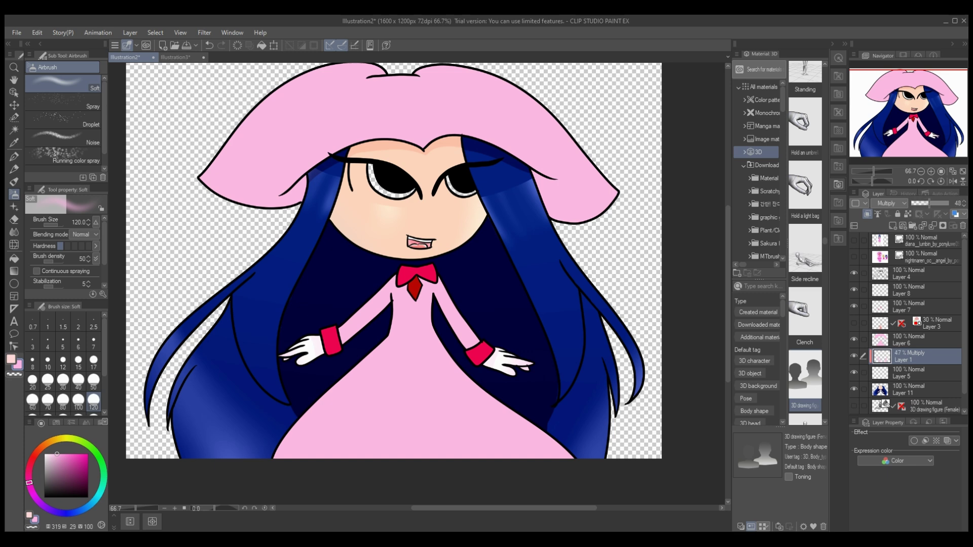
Merge the glove shading and glove colour layers into Layer 11 and add a clipped layer above the pink Layer 6
key("ctrl+z")
key("ctrl+z")
key("ctrl+z")
key("ctrl+y")
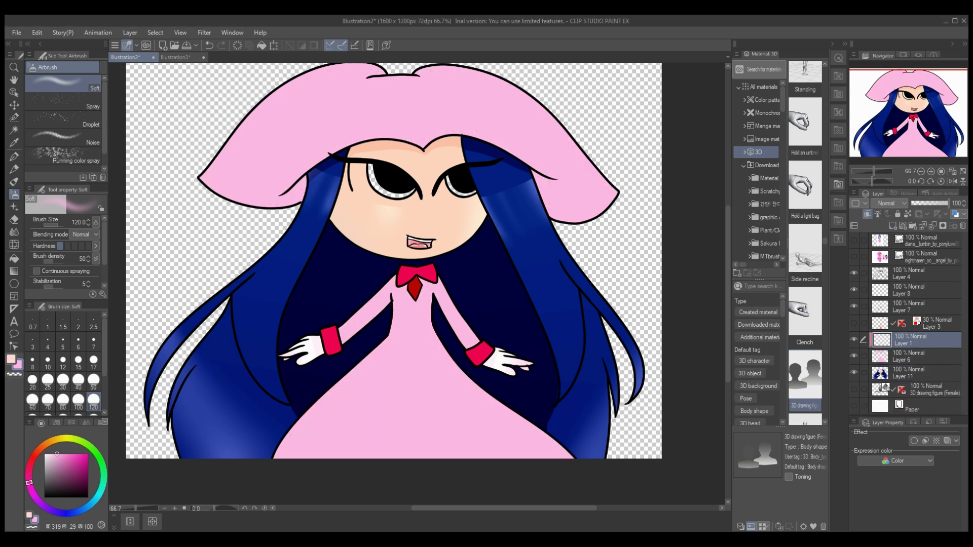
Set the clipped hat layer to Multiply and paint strong pink shadows on the undersides of both brim ends with the G-pen
key("i")
key("p")
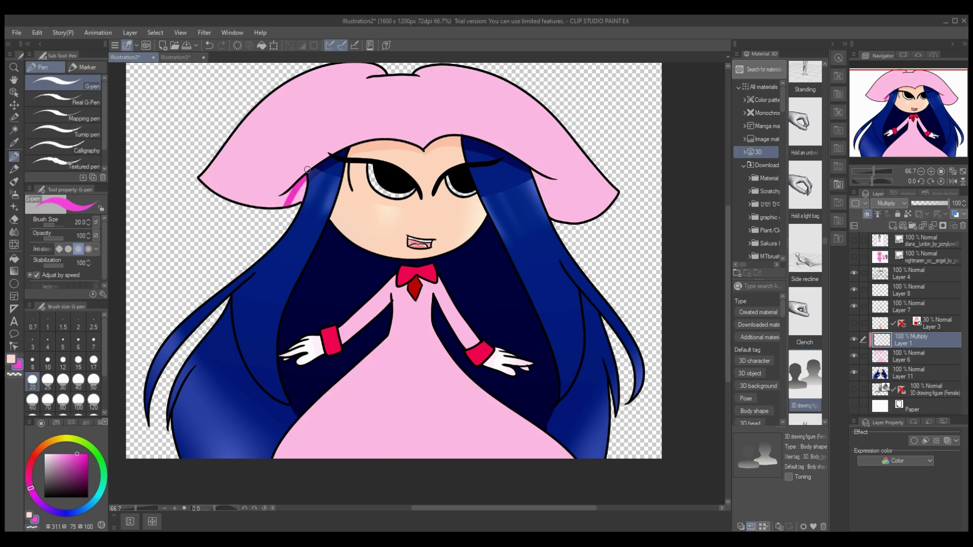
key("bracketright")
key("bracketright")
key("bracketright")
key("bracketright")
mouse_move(540, 185)
left_mouse_down()
mouse_move(629, 191)
mouse_move(533, 187)
left_mouse_up()
Paint pink shading along the hat's upper outline and blend it inward with Blur at size 120
mouse_move(365, 81)
left_mouse_down()
mouse_move(241, 120)
mouse_move(213, 172)
left_mouse_up()
left_click_drag(411, 71, 469, 76)
scroll(613, 197, "up", 2)
left_click_drag(440, 114, 568, 184)
key("j")
mouse_move(206, 223)
left_mouse_down()
mouse_move(315, 114)
mouse_move(454, 95)
left_mouse_up()
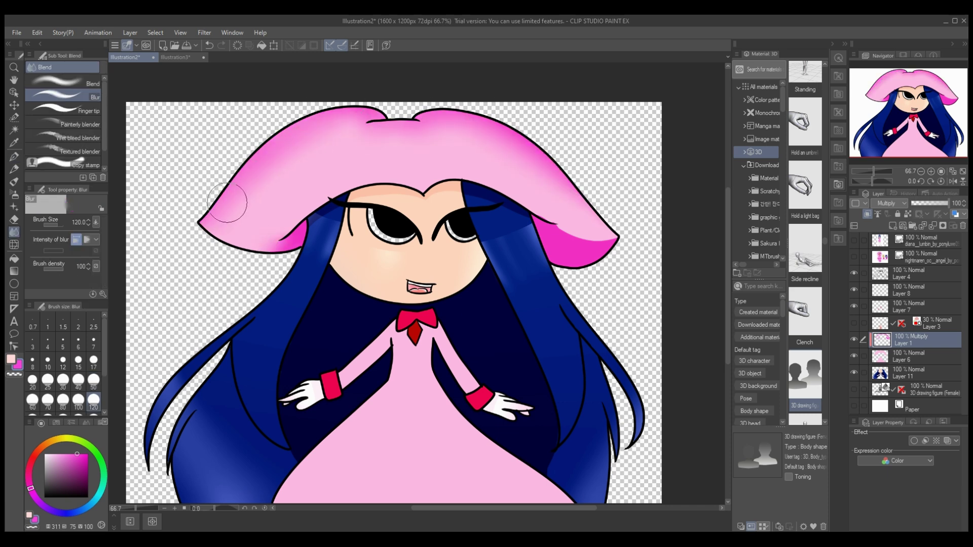
Add a clipped Multiply layer directly above Layer 6, pick a dark violet and try an airbrush stroke under the hat brim
key("ctrl+shift+n")
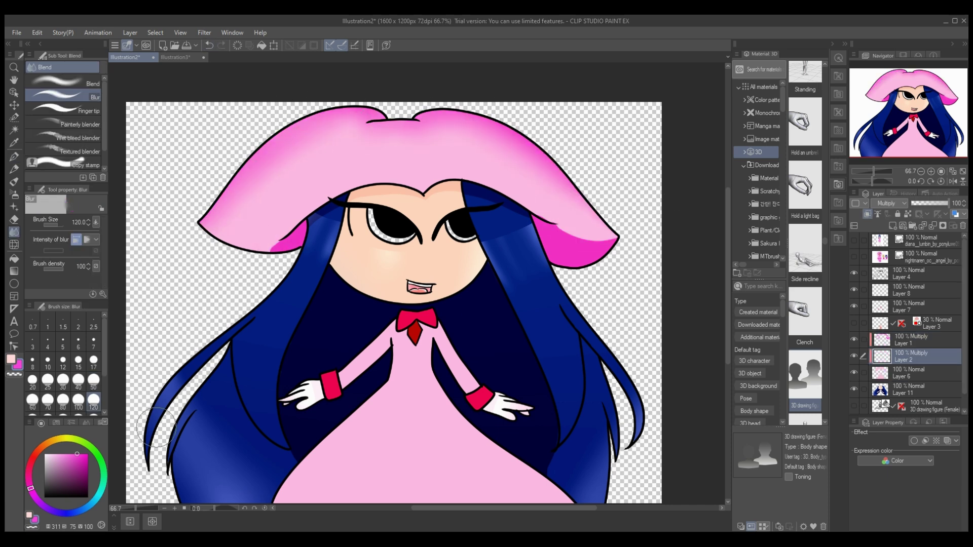
left_click(48, 509)
left_click(88, 465)
key("b")
left_click_drag(309, 178, 319, 238)
key("ctrl+z")
Select the brim underside beside the hair on the hat's left and airbrush dark violet shading inside it
key("w")
left_click(583, 243)
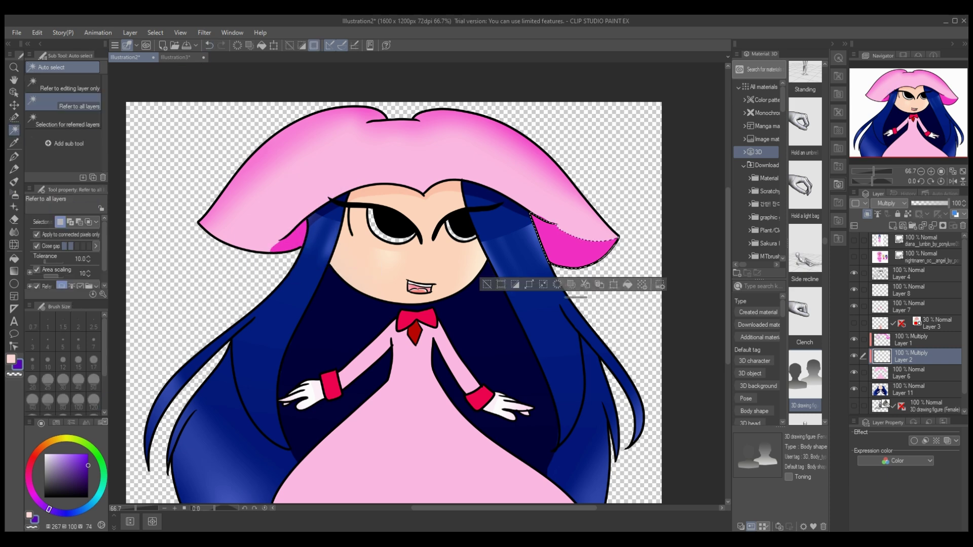
left_click(286, 241)
key("b")
left_click(310, 231, "alt")
left_click_drag(303, 208, 284, 243)
Select the brim underside on the hat's right, airbrush dark violet shading next to the hair, and clear the selection
key("w")
left_click(583, 243)
key("b")
key("x")
mouse_move(558, 233)
left_mouse_down()
mouse_move(598, 243)
mouse_move(558, 244)
left_mouse_up()
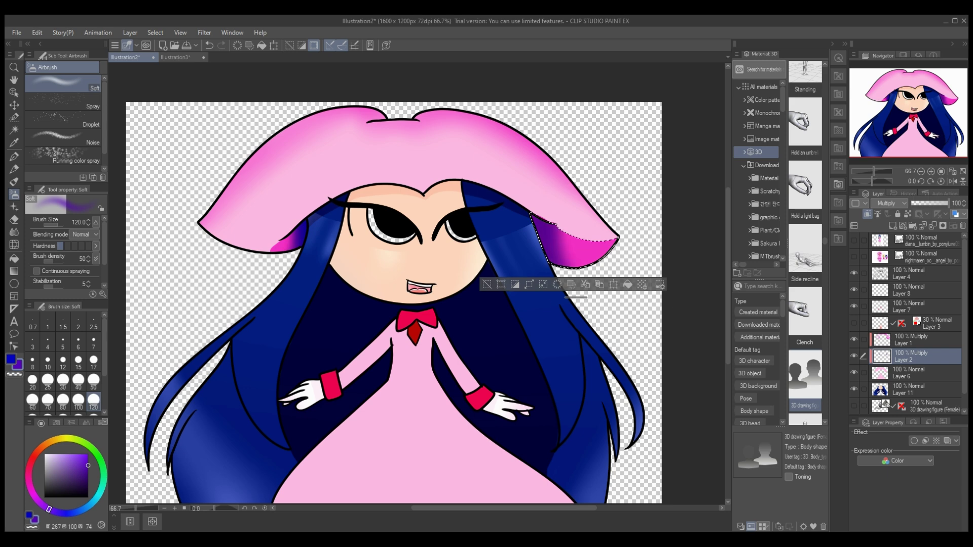
key("x")
key("ctrl+d")
Set the violet brim shading layer to 20% opacity and merge it down into Layer 6
left_click_drag(946, 203, 915, 203)
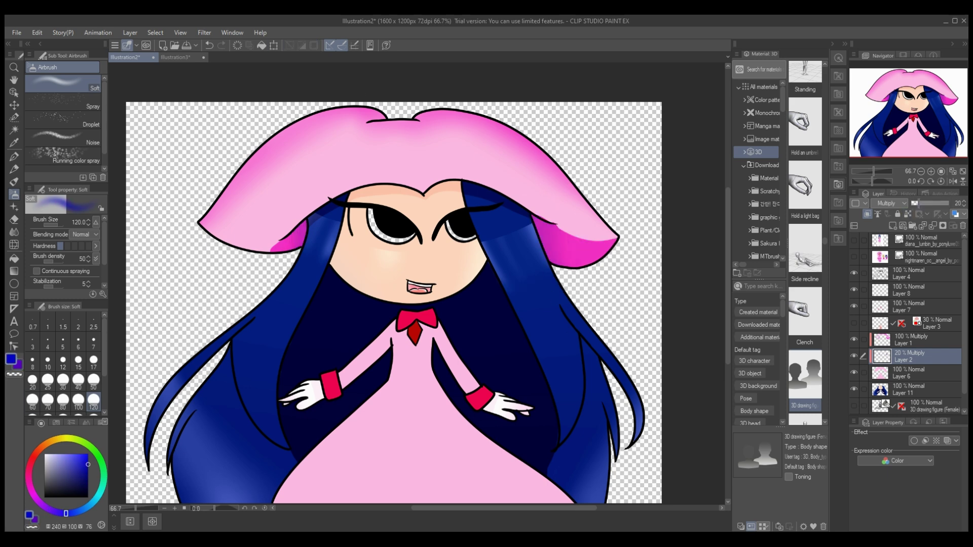
key("ctrl+e")
key("e")
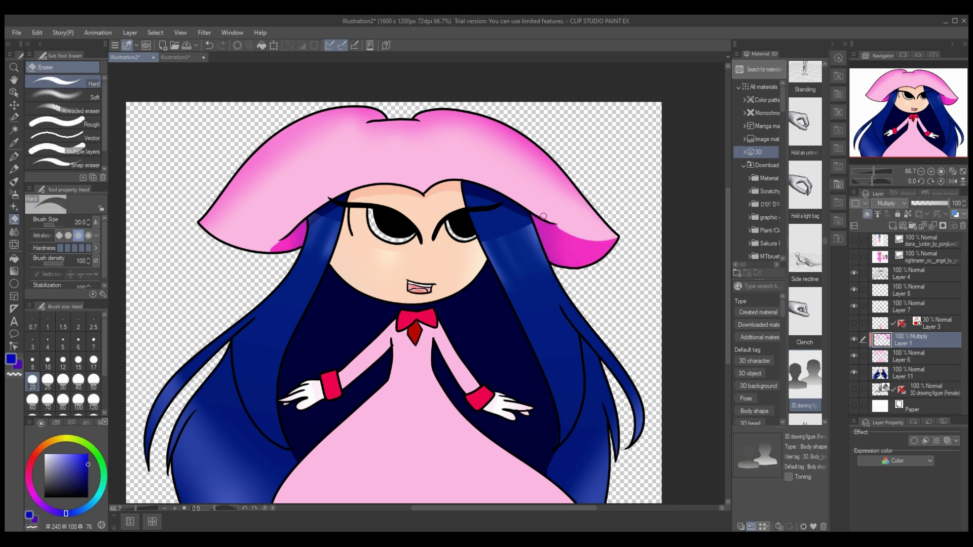
Sample the hat brim's magenta and try G-pen shading at size 50 along the sleeves and the skirt's outer edges
left_click(933, 226)
key("ctrl+z")
key("i")
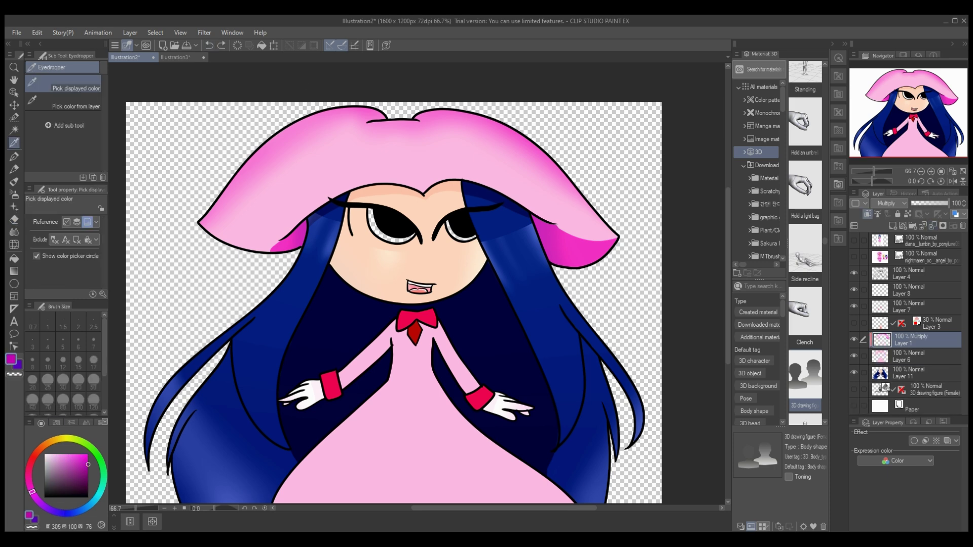
key("p")
mouse_move(395, 338)
left_mouse_down()
mouse_move(398, 361)
mouse_move(345, 431)
left_mouse_up()
left_click_drag(310, 466, 318, 502)
scroll(318, 456, "down", 2)
left_click_drag(434, 287, 476, 347)
left_click_drag(397, 287, 340, 351)
left_click_drag(398, 334, 311, 463)
left_click_drag(330, 387, 277, 454)
left_click_drag(430, 319, 567, 455)
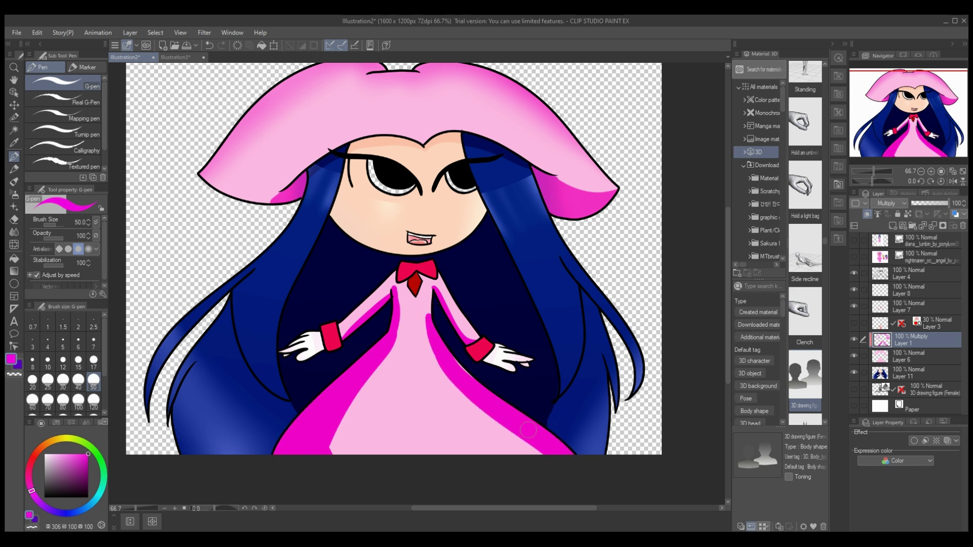
Try blending the magenta skirt shading, undo it, and try new size 50 G-pen strokes down the torso and skirt's right side
key("j")
mouse_move(314, 471)
left_mouse_down()
mouse_move(404, 310)
mouse_move(349, 334)
left_mouse_up()
key("ctrl+z")
key("ctrl+z")
left_click(93, 380)
left_click_drag(436, 284, 456, 385)
left_click_drag(426, 321, 517, 436)
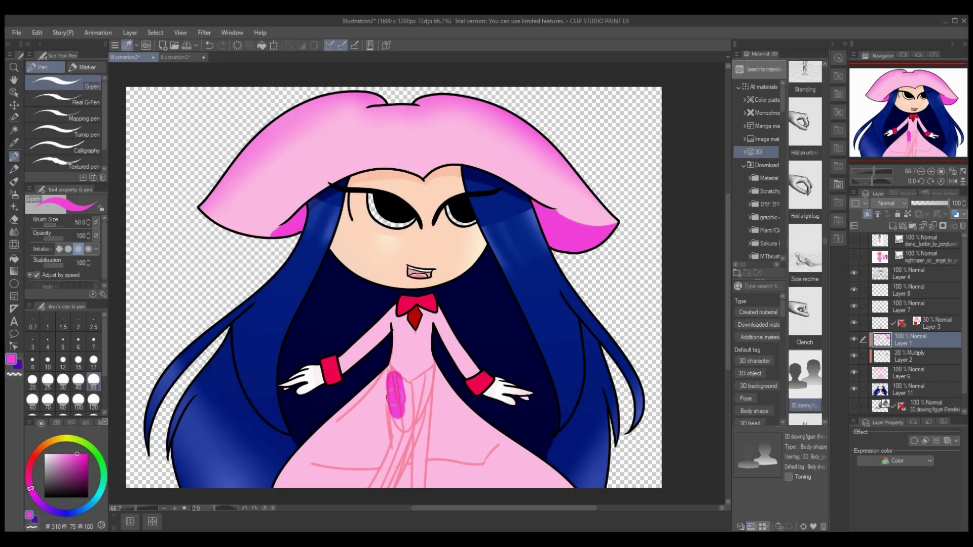
Paint the skirt's central fold magenta along the sketch lines with the G-pen, and add small size 8 strokes at both armpits
left_click_drag(405, 431, 392, 374)
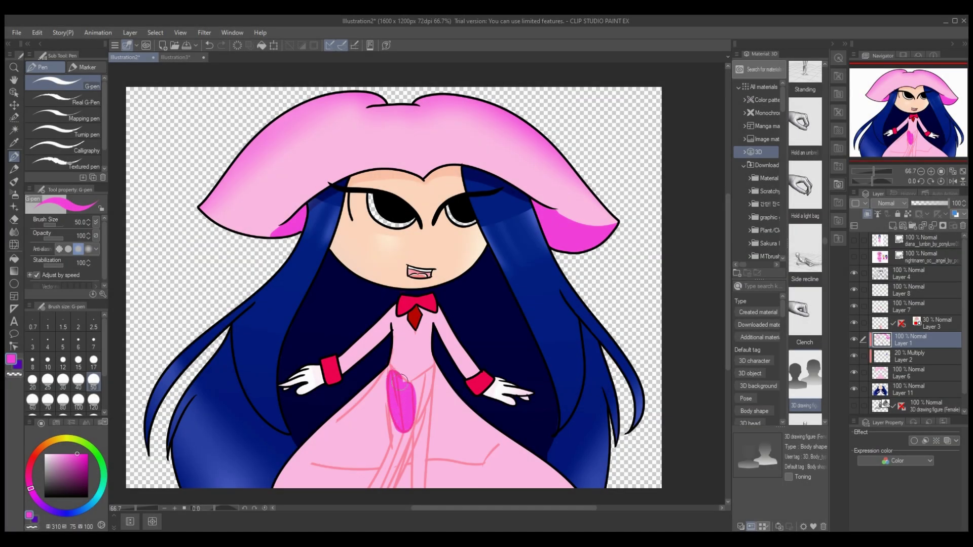
key("ctrl+plus")
key("ctrl+plus")
left_click(32, 360)
left_click_drag(338, 388, 340, 420)
key("ctrl+plus")
scroll(545, 217, "down", 5)
Airbrush soft magenta shading on both sleeve ends next to the red cuffs at size 120
key("b")
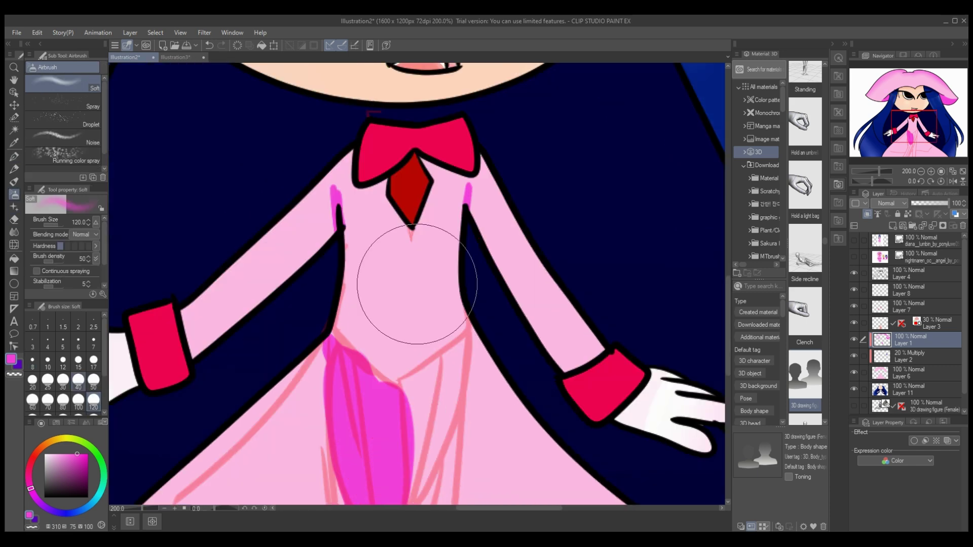
left_click_drag(223, 297, 196, 348)
mouse_move(598, 360)
left_mouse_down()
mouse_move(532, 293)
mouse_move(563, 355)
left_mouse_up()
Fill the sketched waist panel at the centre of the skirt with magenta using the G-pen
key("p")
mouse_move(327, 321)
left_mouse_down()
mouse_move(396, 380)
mouse_move(481, 322)
left_mouse_up()
scroll(451, 346, "down", 3)
left_click_drag(407, 381, 435, 364)
left_click_drag(474, 205, 434, 366)
Paint the sketched folds running from the waist panel to the hem magenta at brush size 17, undoing the last strokes
left_click(93, 361)
mouse_move(400, 254)
left_mouse_down()
mouse_move(466, 223)
mouse_move(420, 373)
left_mouse_up()
mouse_move(446, 244)
left_mouse_down()
mouse_move(415, 358)
mouse_move(445, 256)
mouse_move(446, 345)
left_mouse_up()
scroll(889, 203, "down", 2)
scroll(399, 234, "down", 3)
left_click_drag(400, 236, 329, 414)
left_click_drag(361, 230, 292, 414)
mouse_move(375, 246)
left_mouse_down()
mouse_move(318, 413)
mouse_move(347, 414)
left_mouse_up()
left_click_drag(416, 223, 396, 413)
left_click_drag(471, 155, 411, 410)
key("ctrl+z")
key("ctrl+z")
key("ctrl+z")
key("ctrl+z")
key("ctrl+z")
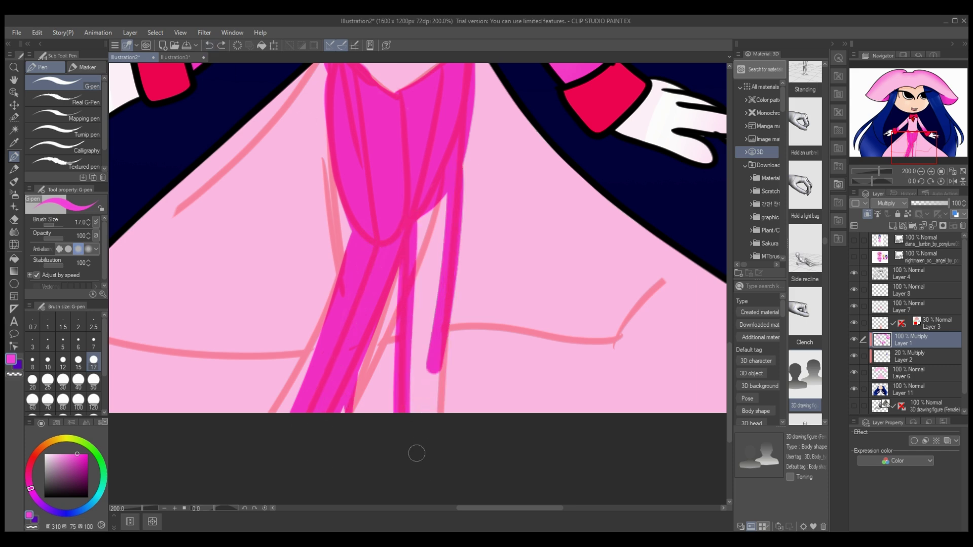
Airbrush soft magenta shading across the bottom of the skirt along the hem
key("ctrl+minus")
key("b")
mouse_move(218, 339)
left_mouse_down()
mouse_move(564, 373)
mouse_move(628, 287)
left_mouse_up()
Try softening the skirt's central magenta fold with the Blend brush and undo the stroke
key("j")
left_click(63, 81)
mouse_move(378, 178)
left_mouse_down()
mouse_move(383, 257)
mouse_move(370, 328)
left_mouse_up()
left_click(209, 46)
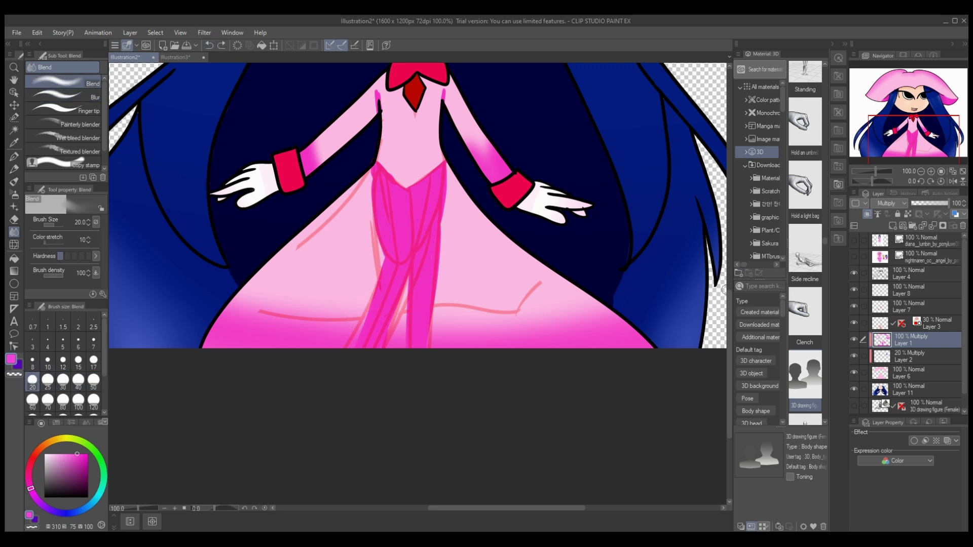
Delete the sketch Layer 3 and soften the armpit and skirt fold shading with the Blur tool, using size 50 on the skirt
scroll(417, 278, "up", 3)
left_click(63, 96)
left_click(962, 225)
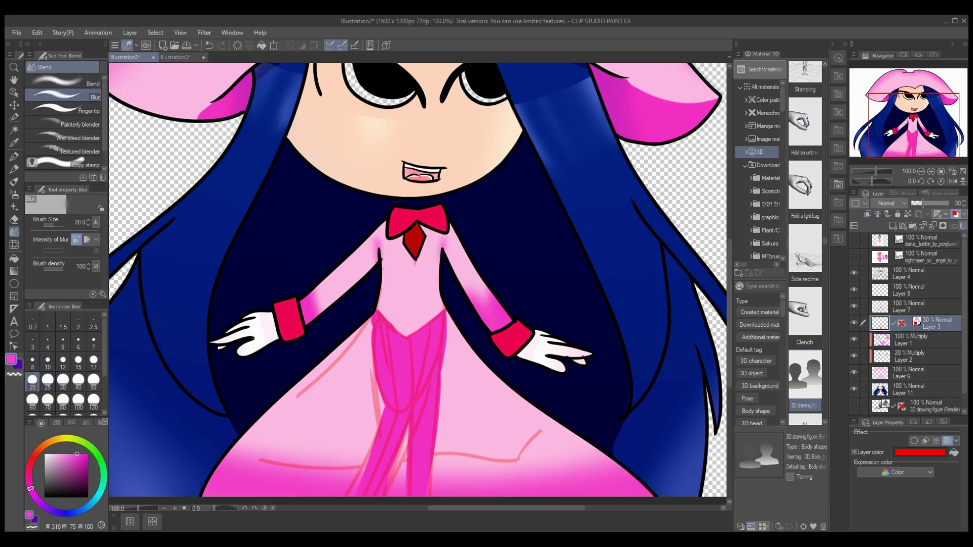
left_click(94, 380)
left_click_drag(358, 322, 448, 319)
mouse_move(375, 405)
left_mouse_down()
mouse_move(396, 474)
mouse_move(438, 395)
mouse_move(377, 355)
mouse_move(436, 501)
left_mouse_up()
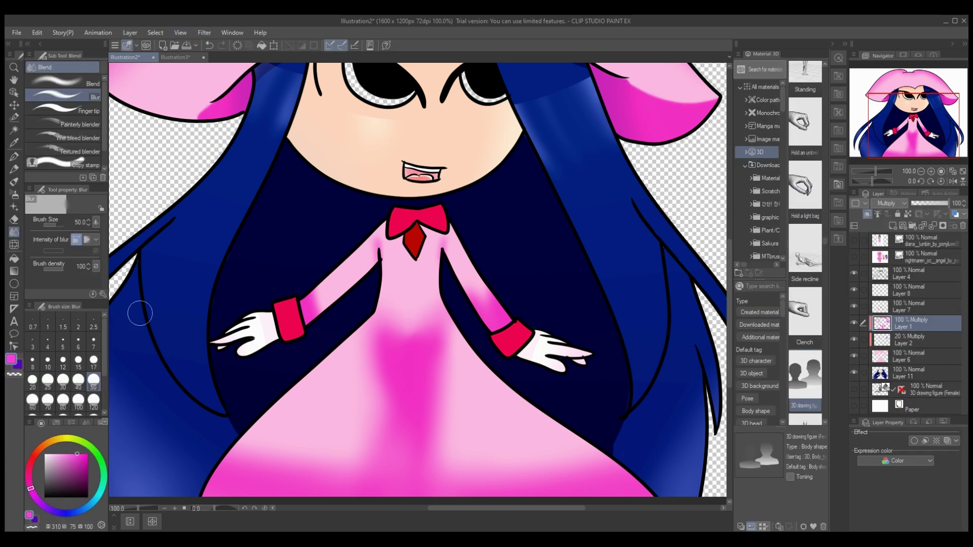
Try trimming the magenta sleeve shading beside the cuffs with the Hard eraser at size 8, and undo it
key("e")
key("bracketleft")
key("bracketleft")
key("bracketleft")
key("bracketleft")
key("bracketleft")
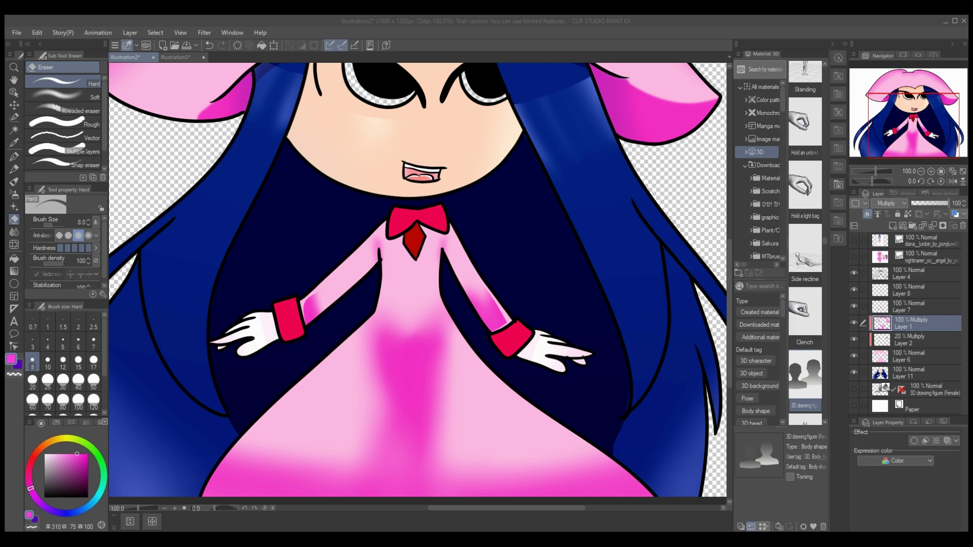
left_click(522, 337)
key("ctrl+z")
key("ctrl+z")
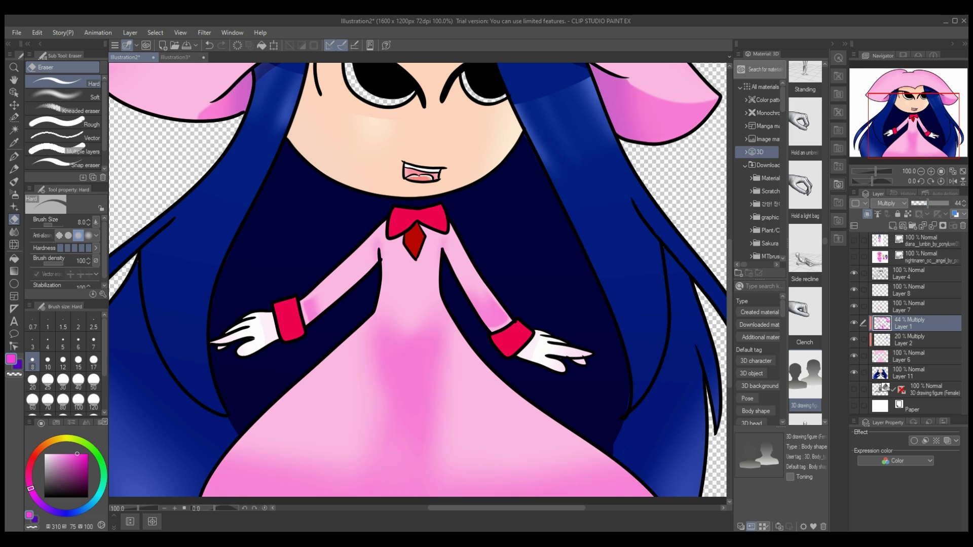
Set Layer 1 to 30% opacity and merge both clipped Multiply layers down into Layer 6
key("ctrl+minus")
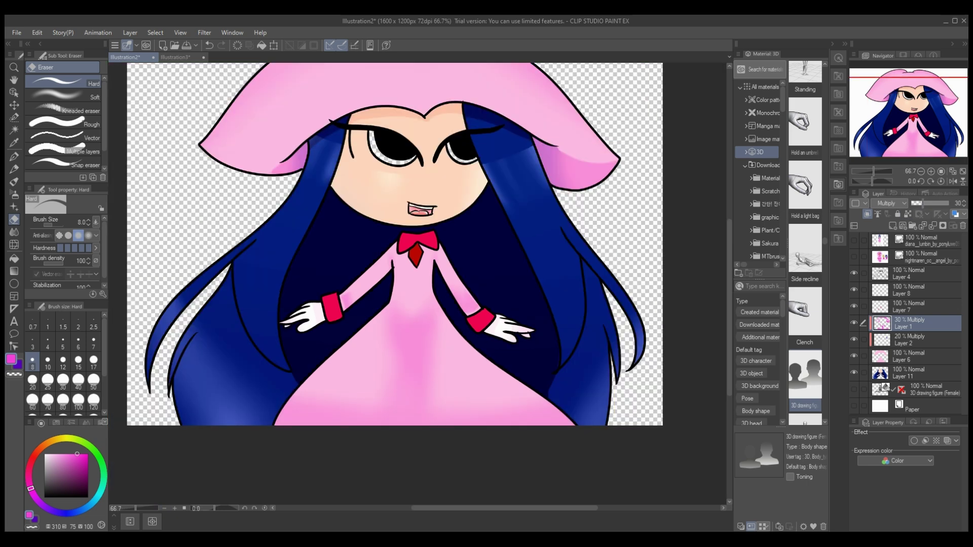
left_click(912, 340)
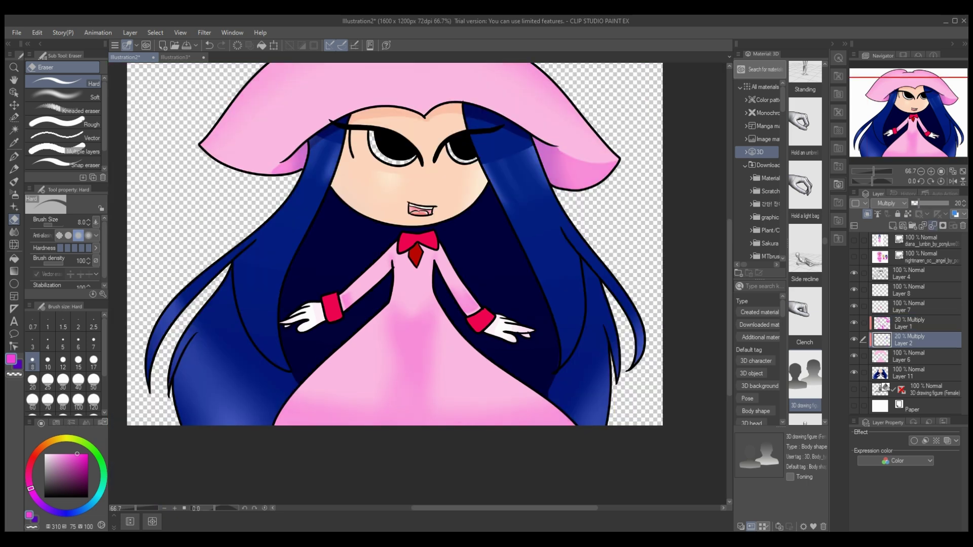
key("ctrl+e")
key("ctrl+e")
Add a clipped Multiply layer above Layer 7, sample the cuff colour and shade both cuffs with a darker crimson
left_click(912, 306)
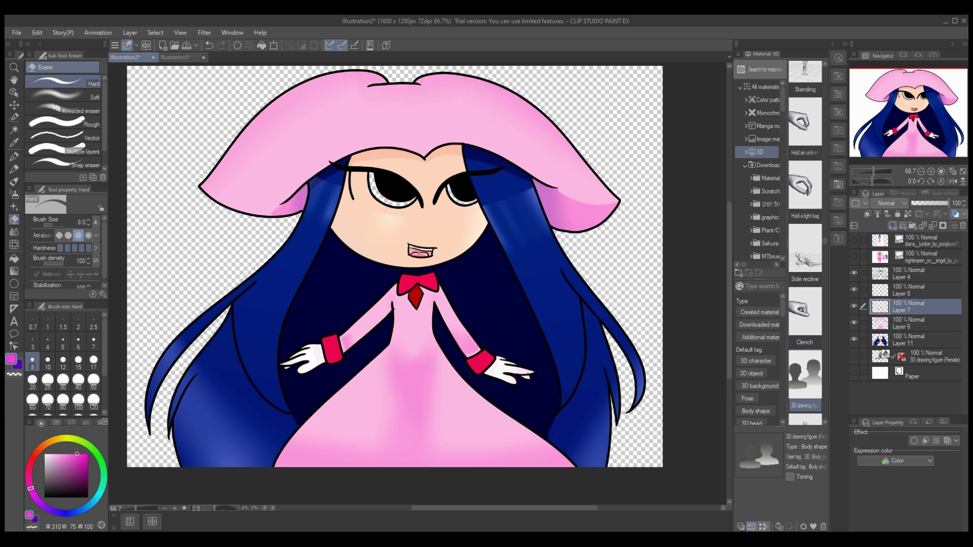
key("ctrl+shift+n")
key("i")
left_click(332, 349)
key("b")
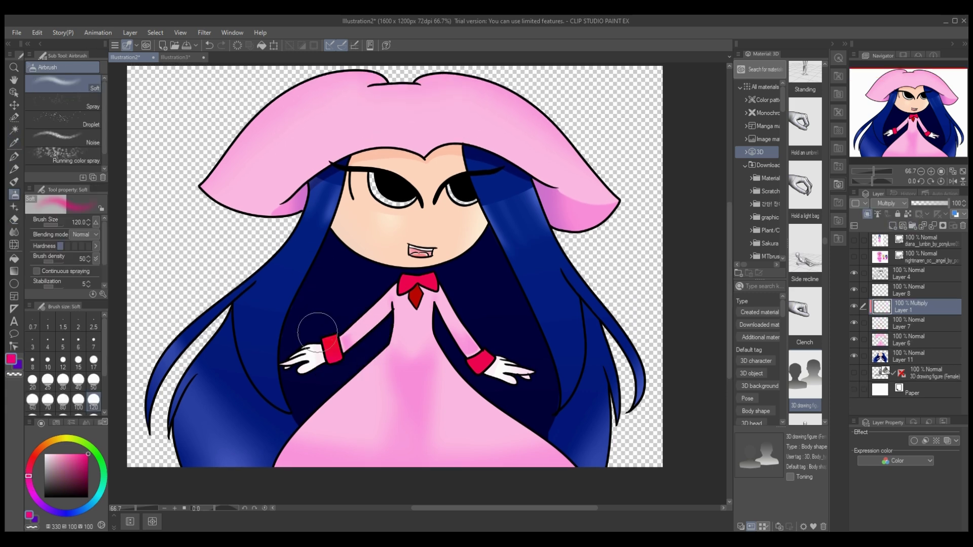
left_click(88, 481)
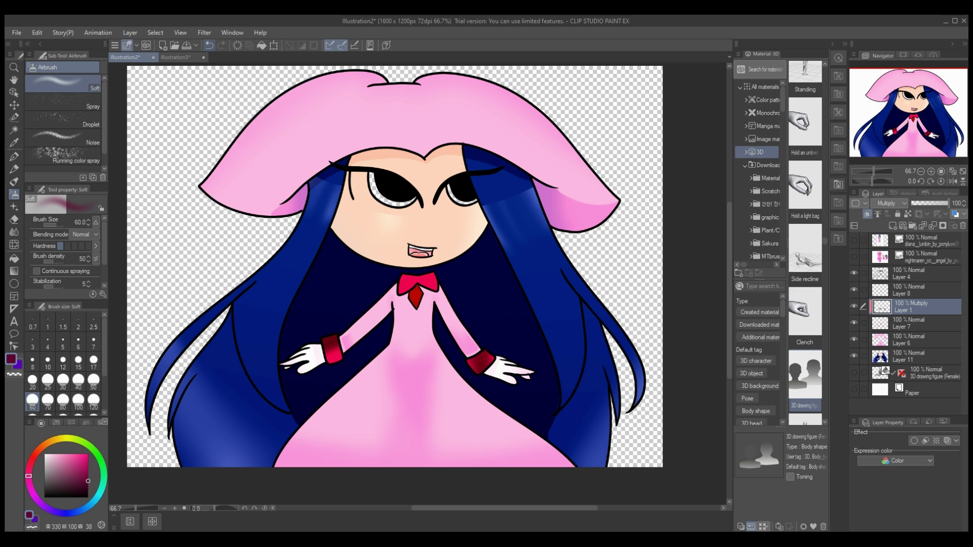
key("p")
left_click(88, 461)
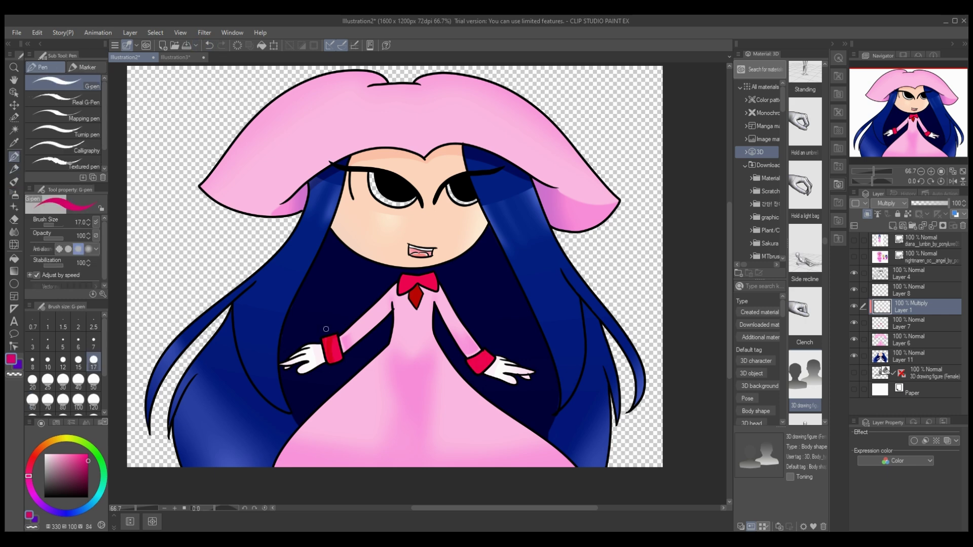
left_click(209, 45)
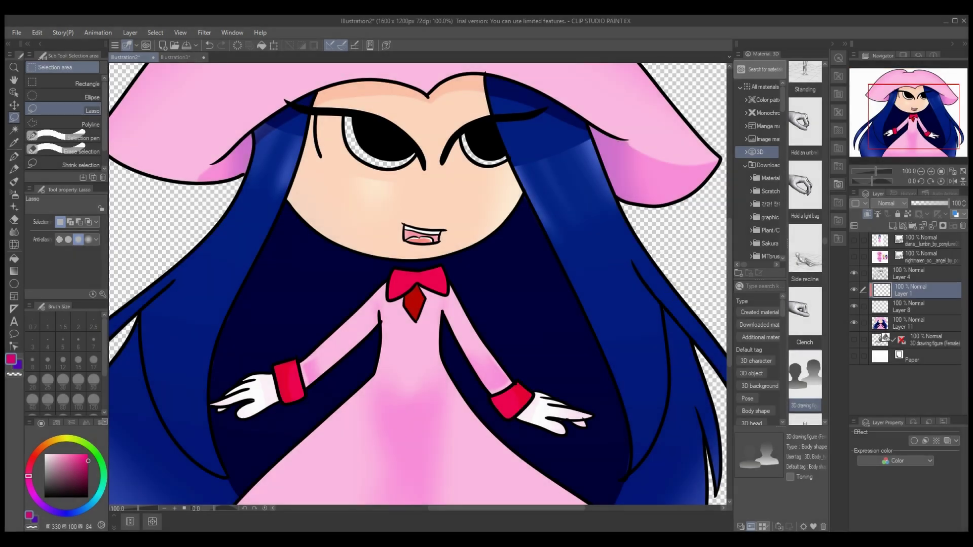
Lasso jagged facets across the red gem below the bow, shade them dark red on Layer 1, and clear the selection
key("ctrl+plus")
key("ctrl+plus")
key("ctrl+plus")
key("ctrl+plus")
mouse_move(436, 203)
left_mouse_down()
mouse_move(385, 446)
mouse_move(532, 375)
left_mouse_up()
key("p")
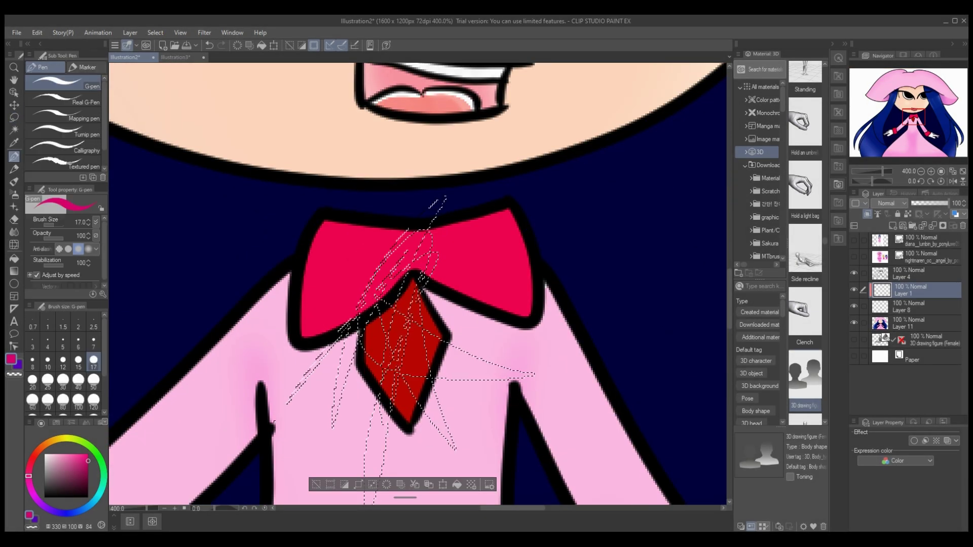
key("ctrl+d")
Add a clipped Add (Glow) layer with a highlight on the gem, and draw thin black facet lines at size 3 on Layer 4
key("ctrl+shift+n")
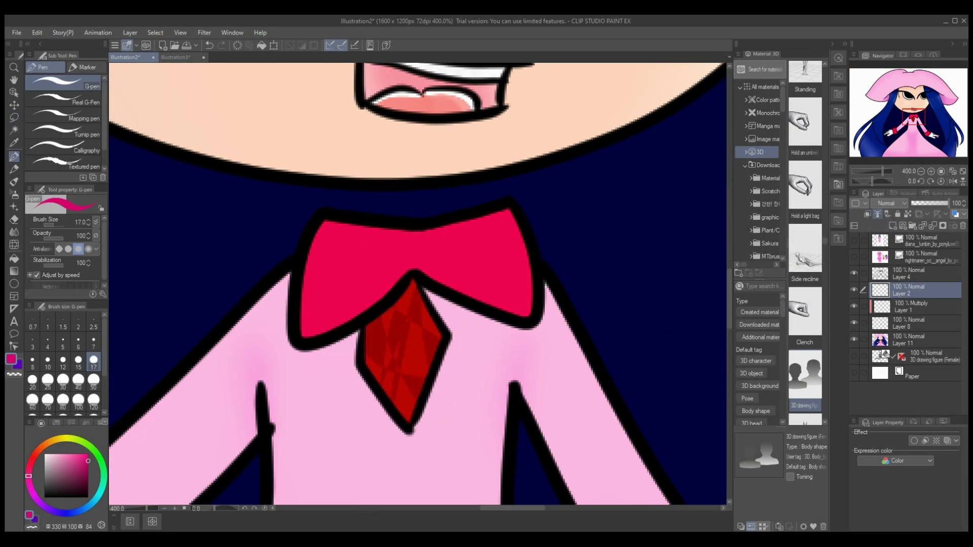
mouse_move(436, 304)
left_mouse_down()
mouse_move(423, 286)
mouse_move(411, 370)
left_mouse_up()
left_click(907, 273)
left_click(32, 344)
left_click_drag(397, 302, 410, 423)
left_click_drag(366, 357, 401, 347)
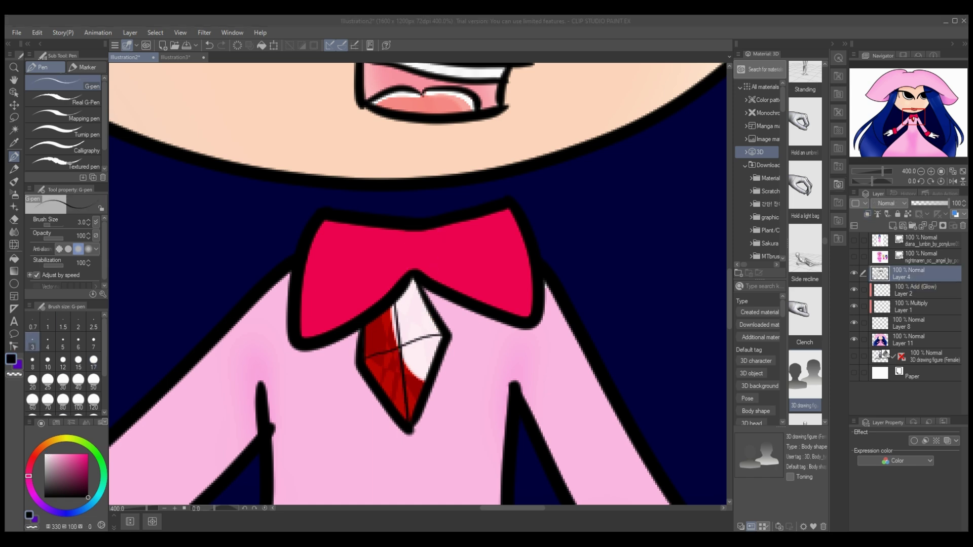
Paint the gem's right half white on Layer 2 with the G-pen at size 17, and clear the layer
left_click(907, 291)
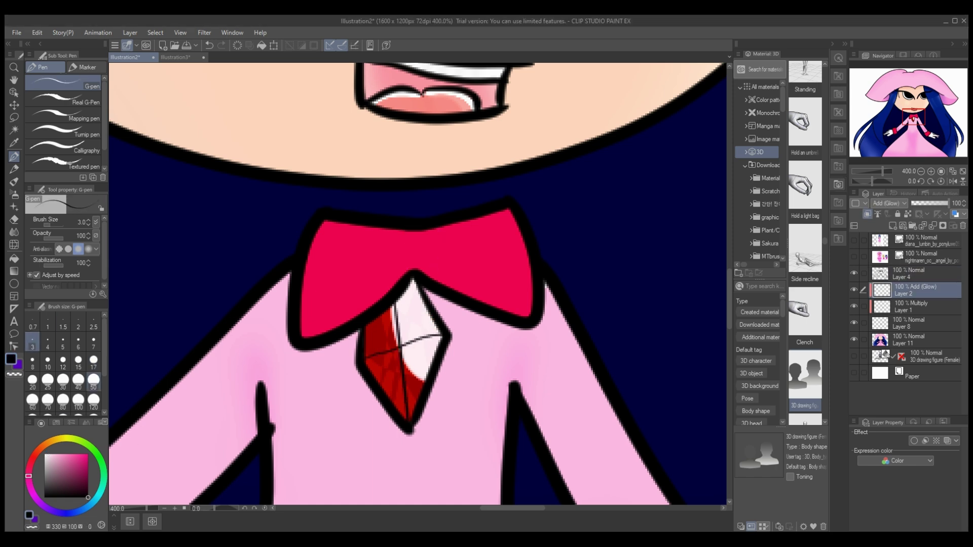
left_click(45, 455)
left_click(94, 362)
left_click_drag(416, 287, 391, 355)
left_click_drag(431, 304, 441, 340)
left_click_drag(420, 380, 408, 418)
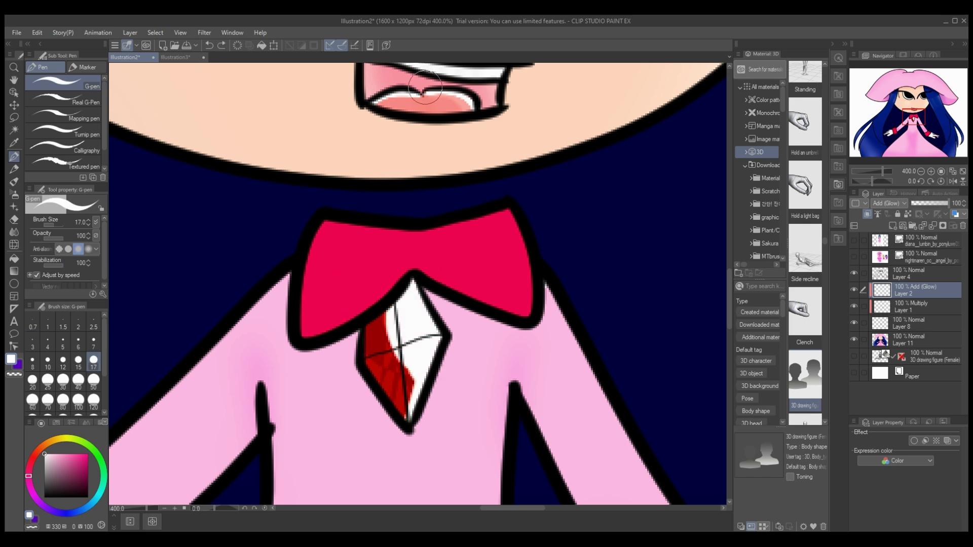
key("Delete")
Draw thin white highlights at size 8 along the gem's right edge and its inner facet line
key("bracketleft")
key("bracketleft")
key("bracketleft")
key("bracketleft")
mouse_move(418, 284)
left_mouse_down()
mouse_move(438, 339)
mouse_move(414, 396)
mouse_move(425, 304)
mouse_move(403, 430)
left_mouse_up()
key("ctrl+z")
left_click_drag(400, 344, 445, 332)
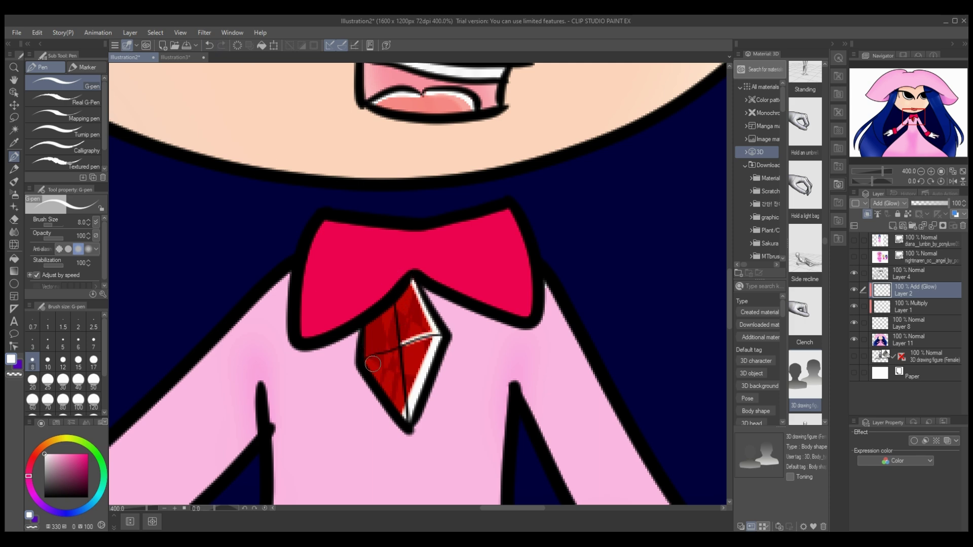
mouse_move(382, 378)
left_mouse_down()
mouse_move(386, 355)
mouse_move(445, 341)
left_mouse_up()
left_click(209, 45)
left_click(208, 45)
key("ctrl+y")
Blur the gem's highlights at size 50 and redraw a crisp white G-pen highlight along its right edge
left_click(14, 232)
left_click_drag(336, 305, 416, 400)
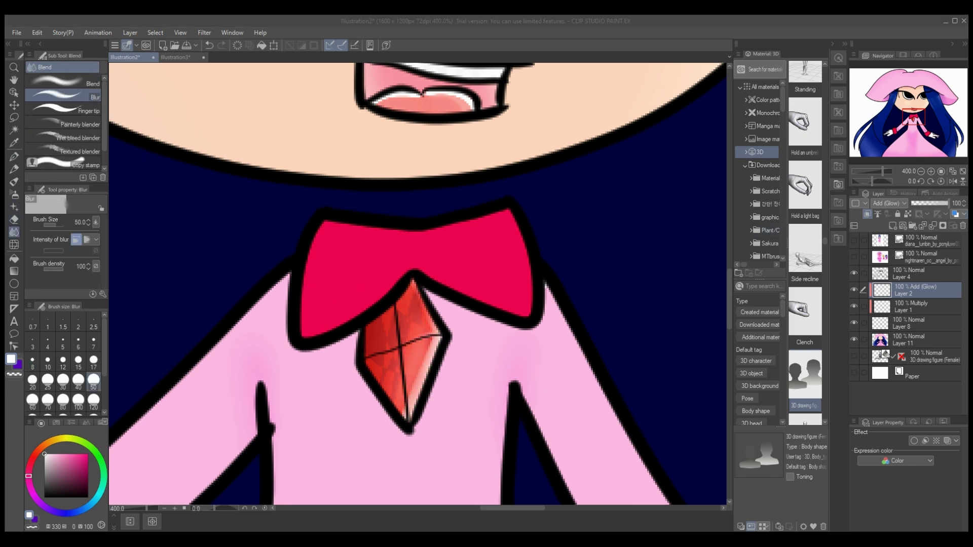
left_click(14, 156)
mouse_move(414, 281)
left_mouse_down()
mouse_move(440, 335)
mouse_move(410, 420)
left_mouse_up()
key("bracketright")
Remove the clipped Multiply layer from between Layer 2 and Layer 8
left_click(164, 508)
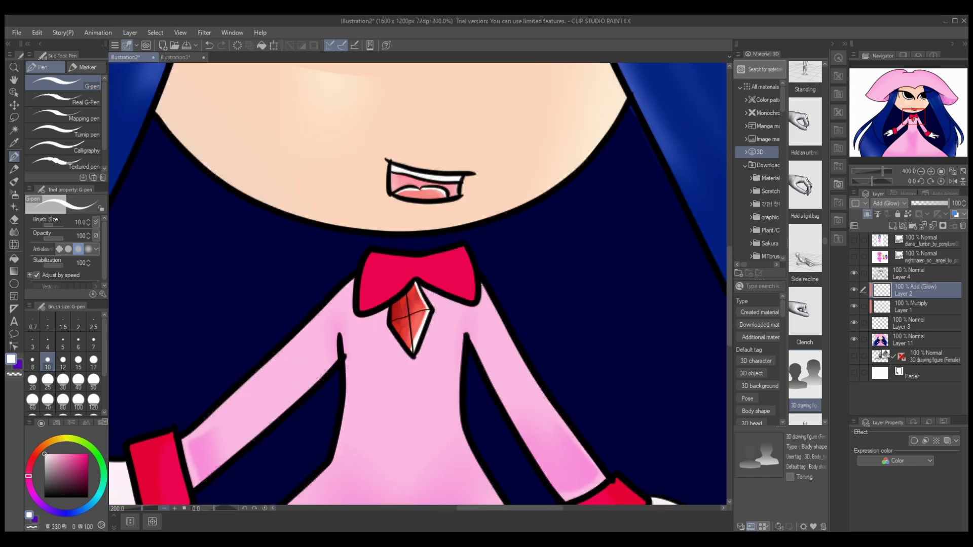
left_click(164, 508)
key("alt+bracketleft")
key("ctrl+Delete")
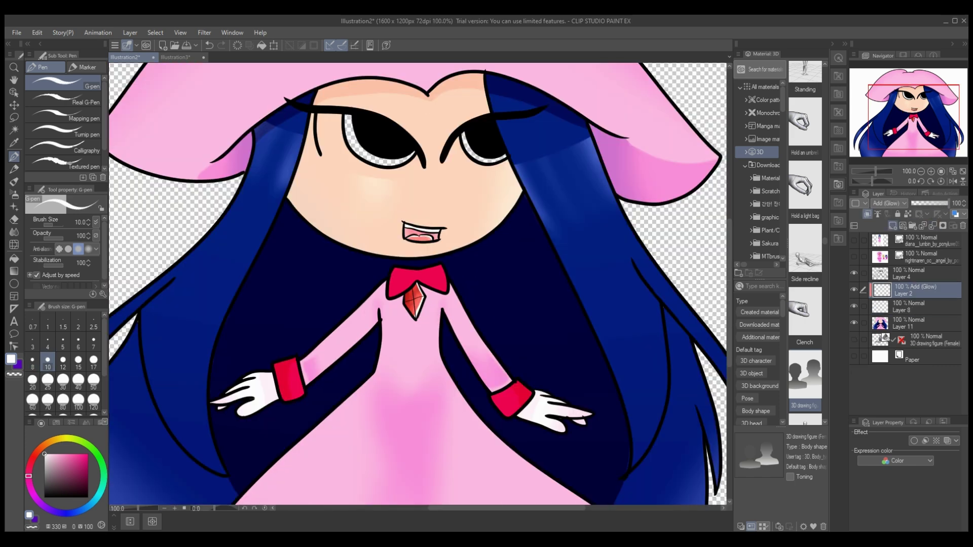
Try a white G-pen glow at size 80 on a new clipped Add (Glow) layer at 10% opacity, and undo it
key("ctrl+shift+n")
key("bracketright")
key("bracketright")
key("bracketright")
key("bracketright")
key("bracketright")
key("bracketright")
key("bracketright")
key("bracketright")
key("bracketright")
key("bracketright")
key("bracketright")
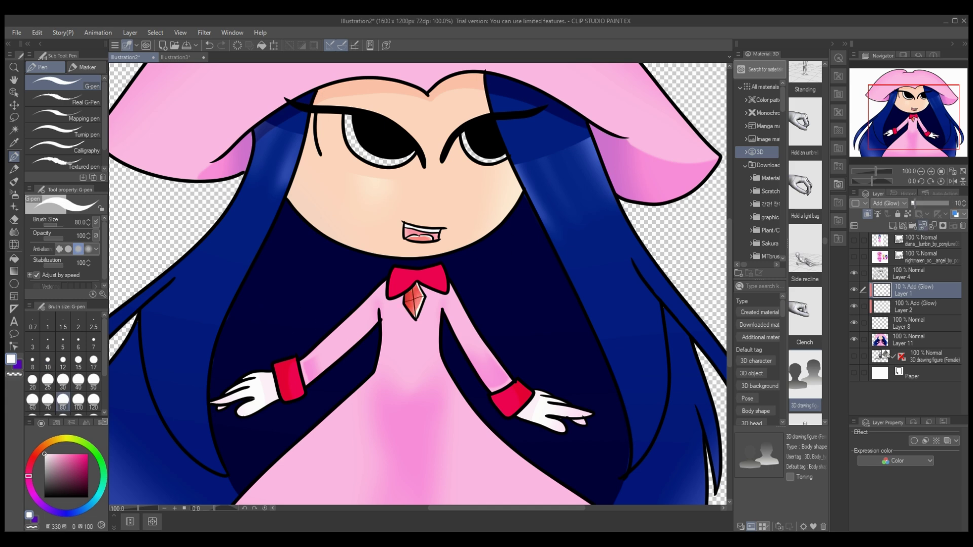
key("ctrl+z")
key("ctrl+z")
key("ctrl+z")
On a layer above Layer 11, outline a shadow under the chin across the bow with a dark violet size 8 G-pen and fill it
key("x")
left_click(88, 485)
key("bracketleft")
key("bracketleft")
key("bracketleft")
key("bracketleft")
key("bracketleft")
key("bracketleft")
key("bracketleft")
key("bracketleft")
key("bracketleft")
key("bracketleft")
key("bracketleft")
key("bracketleft")
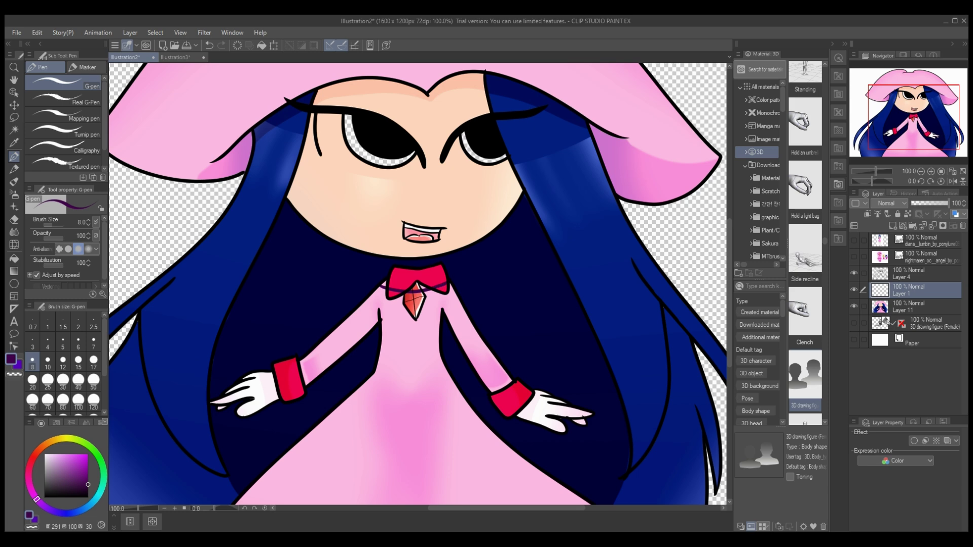
key("g")
left_click(406, 280)
Add a magenta soft-airbrush tint clipped to the bow shadow, merge it down, and set the shadow layer to Multiply at 25% opacity
key("ctrl+shift+n")
key("b")
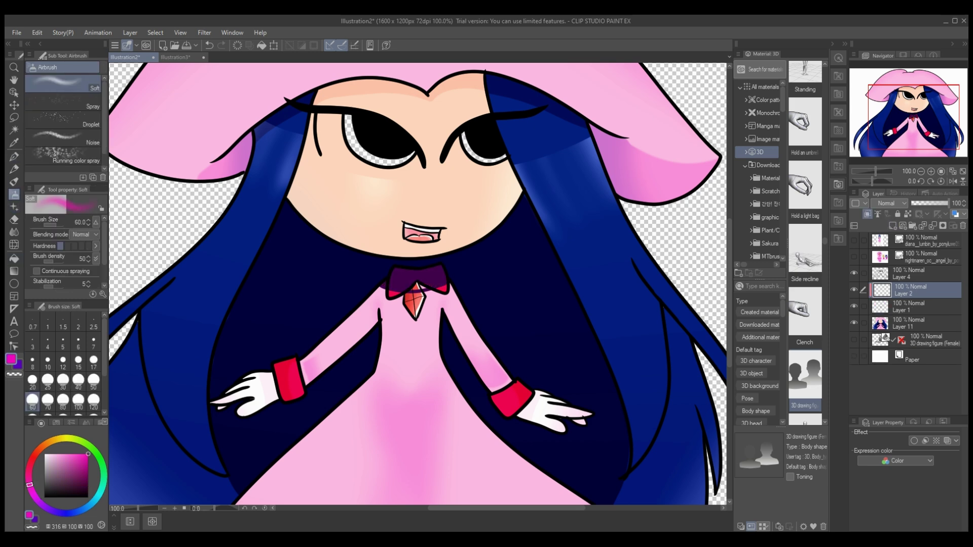
left_click(386, 284, "alt")
key("p")
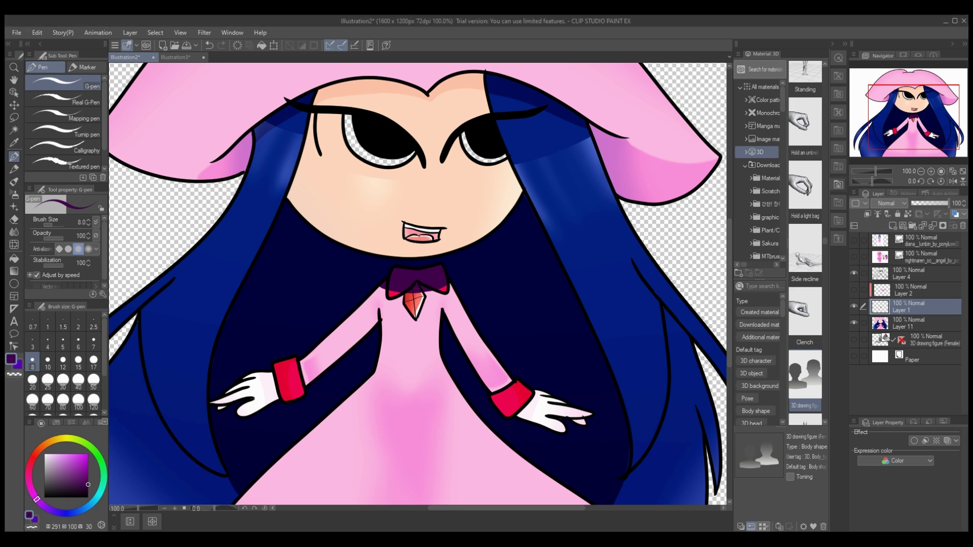
key("ctrl+e")
left_click_drag(949, 204, 915, 204)
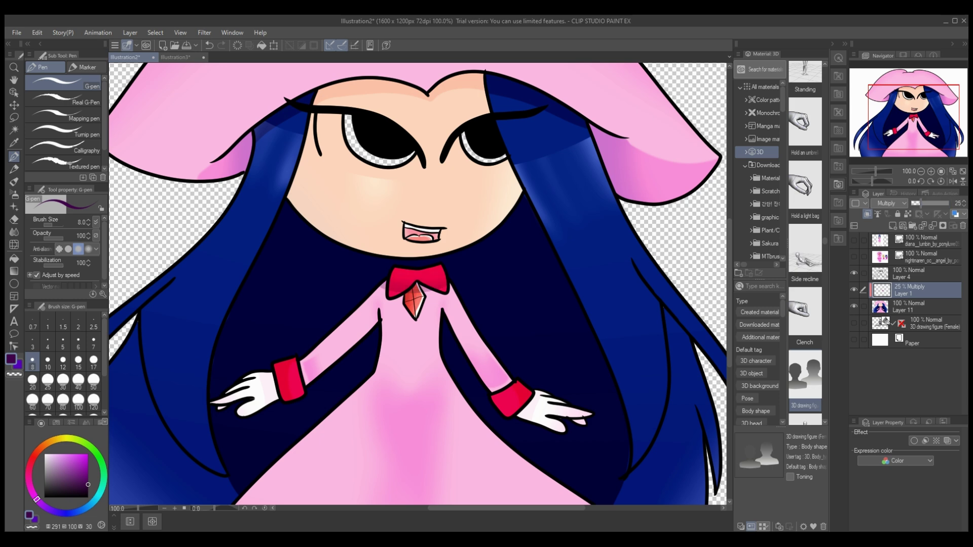
Outline the lower edges of both eyes with white G-pen on a layer above Layer 11 and fill the eye whites at size 20
key("ctrl+z")
key("x")
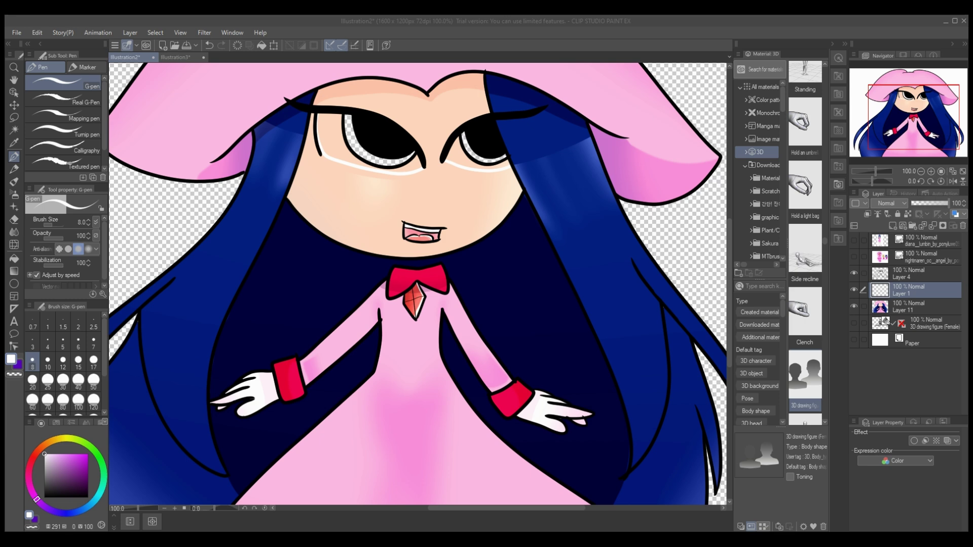
key("bracketright")
key("bracketright")
key("bracketright")
key("bracketright")
key("bracketright")
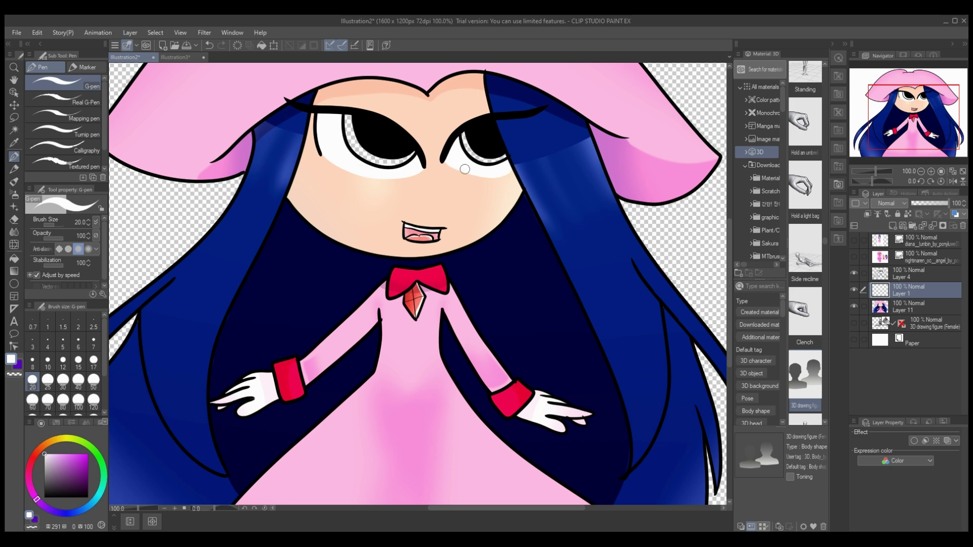
Fill the irises of both eyes with golden yellow on a new layer
key("ctrl+shift+n")
key("g")
left_click(357, 145)
left_click(473, 152)
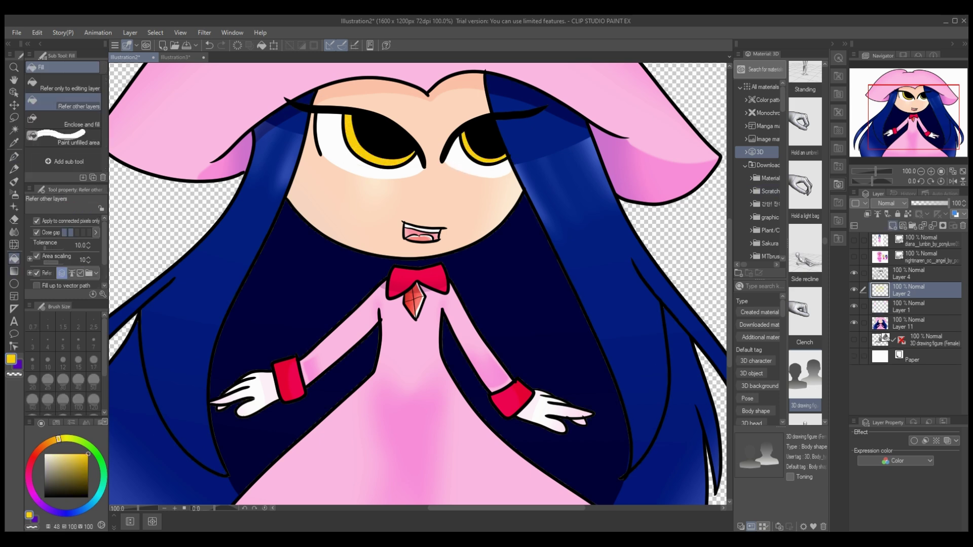
Shade the irises with an orange soft airbrush on a new layer clipped to the yellow fill
key("ctrl+shift+n")
key("b")
left_click_drag(359, 130, 581, 129)
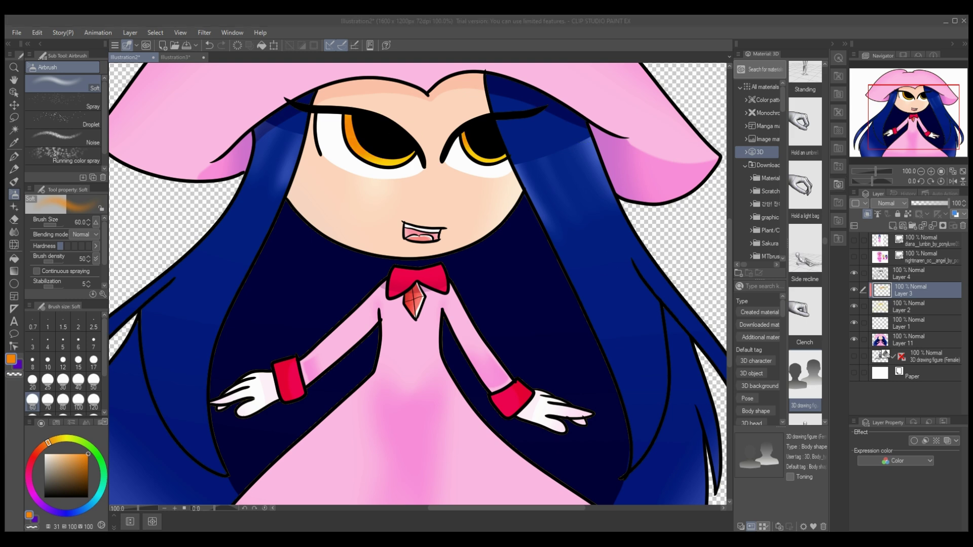
key("e")
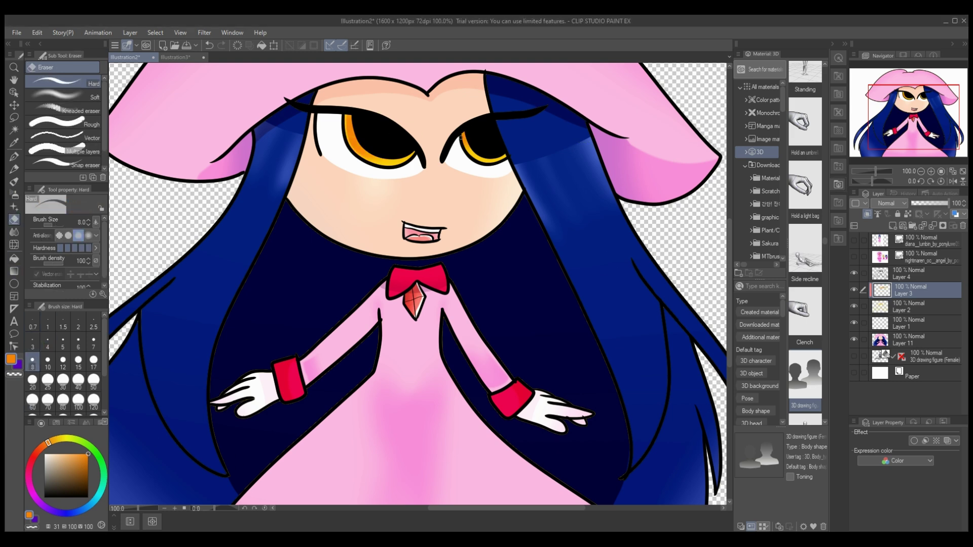
key("ctrl+z")
Clean up the eye whites on Layer 1 with the white G-pen and the size 8 hard eraser
scroll(419, 156, "up", 5)
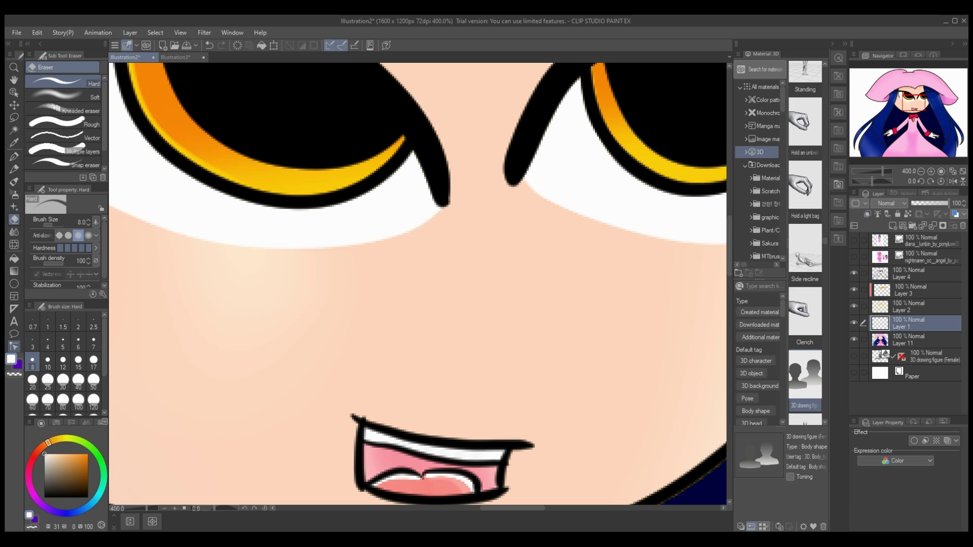
key("p")
scroll(479, 243, "down", 3)
key("e")
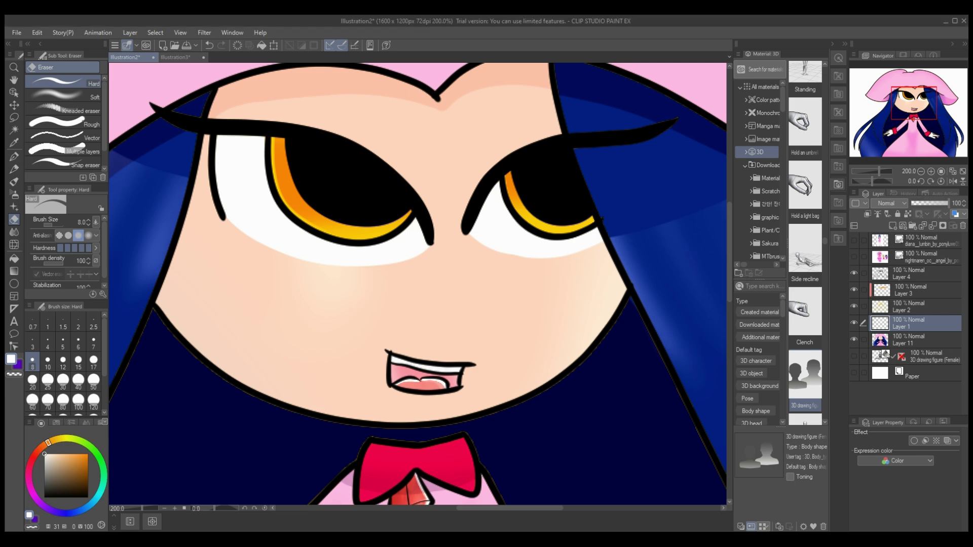
Airbrush yellow onto the upper parts of the orange irises on a new clipped layer above Layer 3, undoing stray strokes
left_click(912, 290)
key("ctrl+shift+n")
key("b")
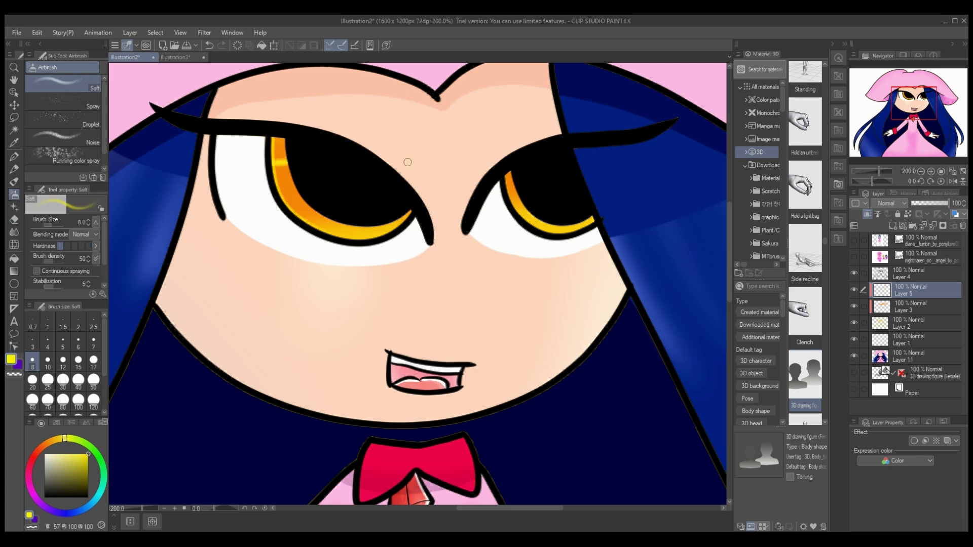
key("ctrl+z")
key("ctrl+z")
Paint bright blue size 20 G-pen shadows over the tops and inner corners of both eyes on Layer 2
key("p")
left_click(32, 380)
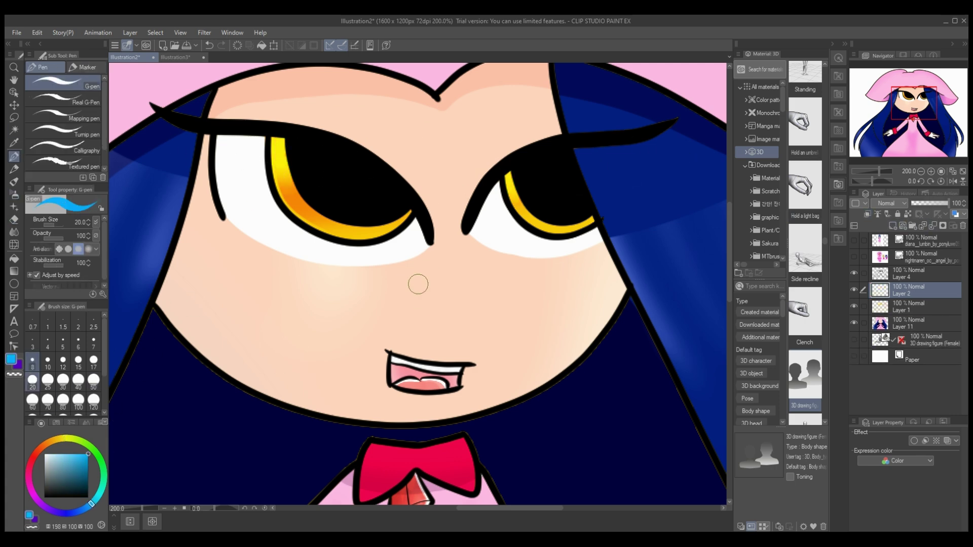
left_click_drag(276, 152, 431, 274)
left_click_drag(205, 147, 315, 167)
mouse_move(465, 251)
left_mouse_down()
mouse_move(530, 218)
mouse_move(507, 175)
left_mouse_up()
left_click_drag(578, 161, 676, 179)
left_click_drag(574, 152, 668, 143)
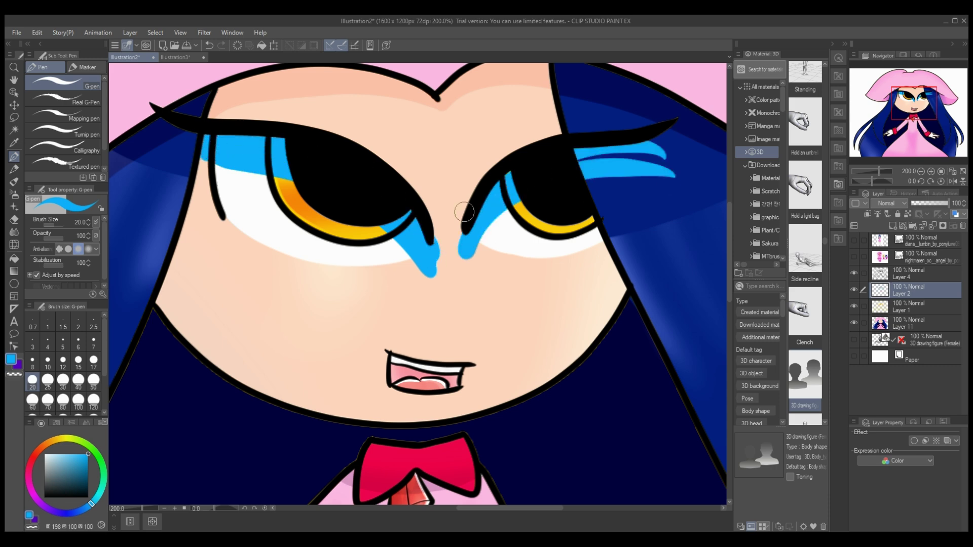
left_click_drag(472, 194, 456, 219)
left_click_drag(588, 152, 727, 167)
Airbrush magenta and violet at size 50 over the blue eye shadows on a new clipped layer
key("ctrl+shift+n")
left_click(34, 496)
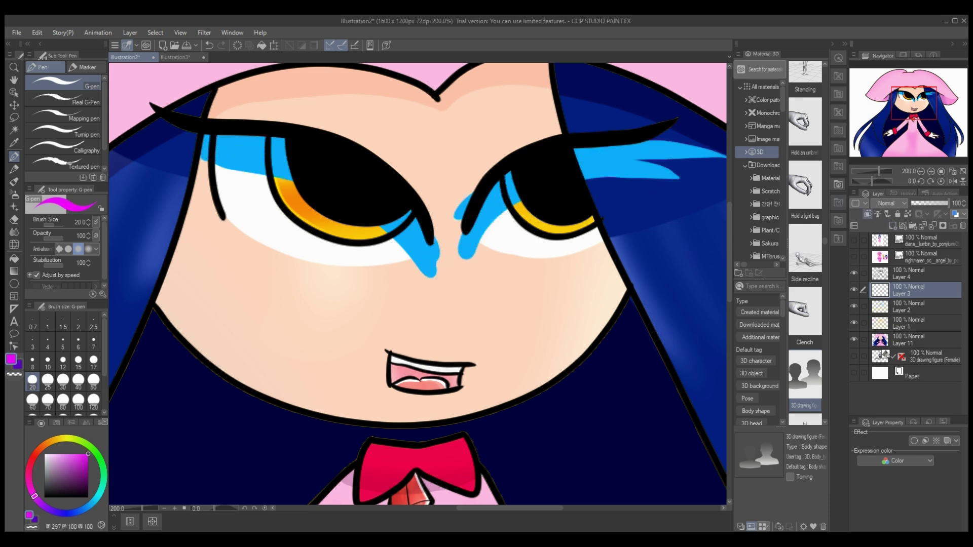
key("b")
left_click_drag(431, 243, 411, 178)
left_click_drag(223, 139, 284, 147)
left_click_drag(583, 157, 720, 167)
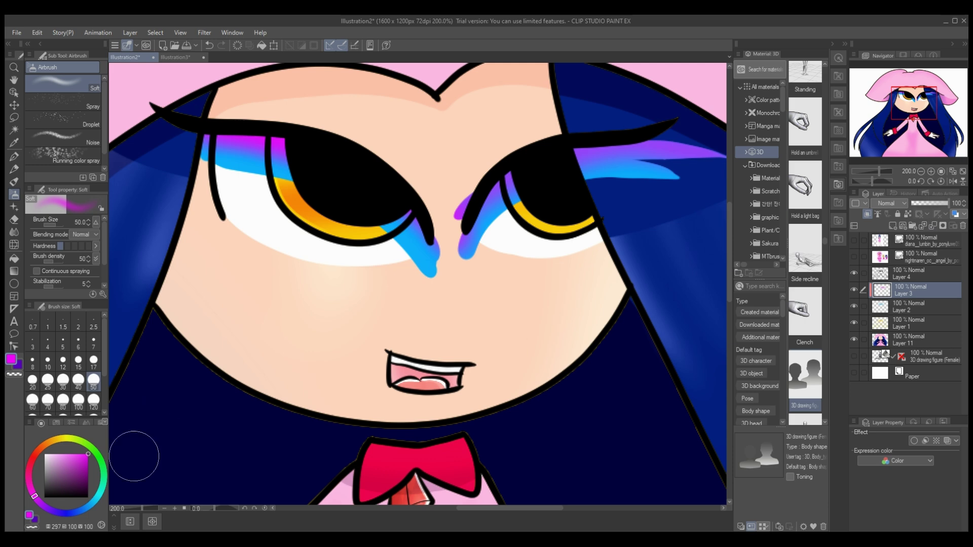
left_click(50, 510)
left_click_drag(203, 147, 233, 142)
left_click_drag(502, 177, 481, 223)
Undo the blue and magenta shading over the eyes
key("ctrl+z")
key("ctrl+z")
key("ctrl+z")
key("ctrl+z")
key("ctrl+z")
key("ctrl+z")
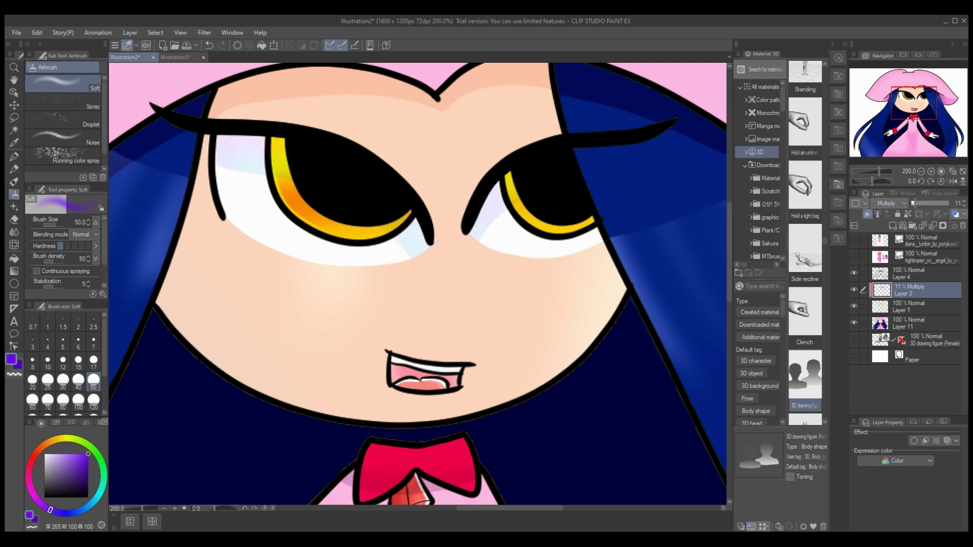
key("ctrl+z")
key("ctrl+z")
Paint pale blue shadows over the tops and inner corners of both eyes on Layer 2 with a size 50 G-pen
left_click(90, 505)
left_click(62, 454)
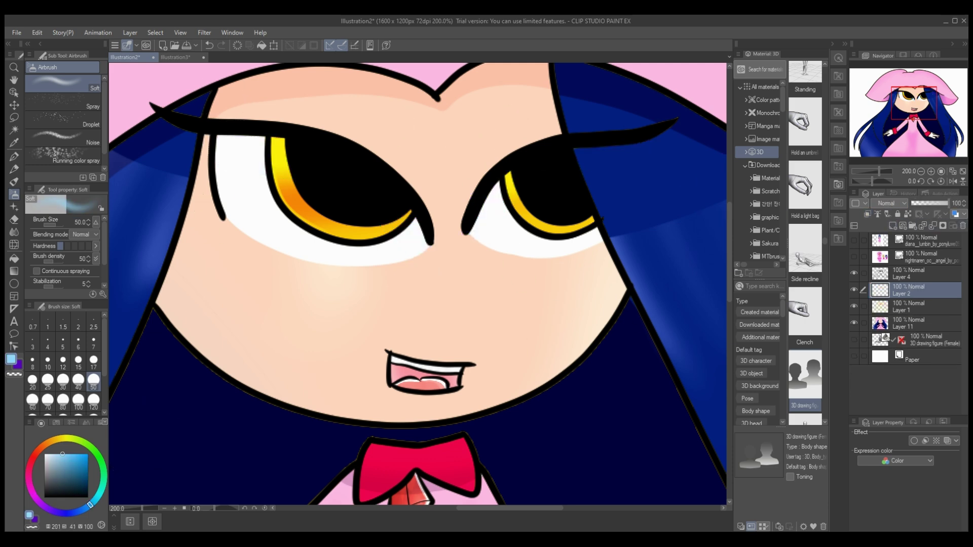
key("p")
left_click_drag(426, 259, 393, 223)
left_click_drag(175, 147, 283, 168)
left_click(93, 379)
left_click_drag(284, 121, 198, 109)
left_click_drag(428, 264, 380, 225)
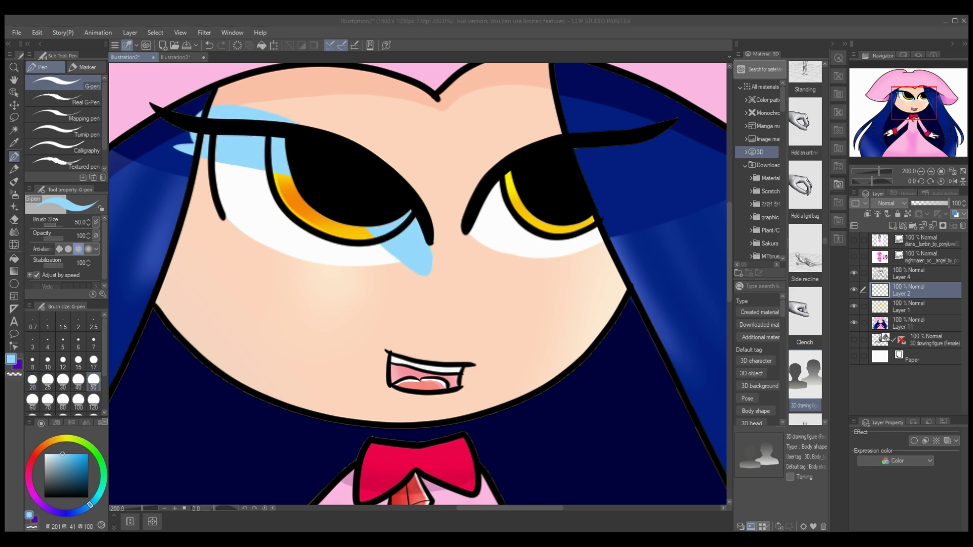
left_click_drag(461, 264, 507, 185)
left_click_drag(583, 157, 621, 164)
left_click_drag(680, 178, 631, 175)
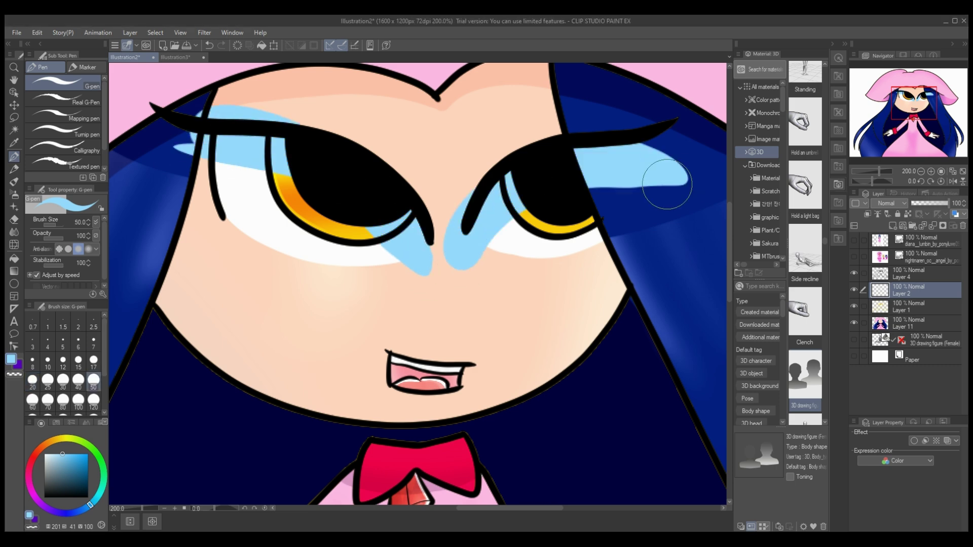
Airbrush light purple at size 50 along the upper parts of the pale blue eye shadows on a new clipped layer
key("ctrl+shift+n")
left_click(41, 504)
key("b")
left_click_drag(213, 122, 264, 127)
left_click_drag(486, 213, 486, 243)
left_click_drag(228, 116, 302, 140)
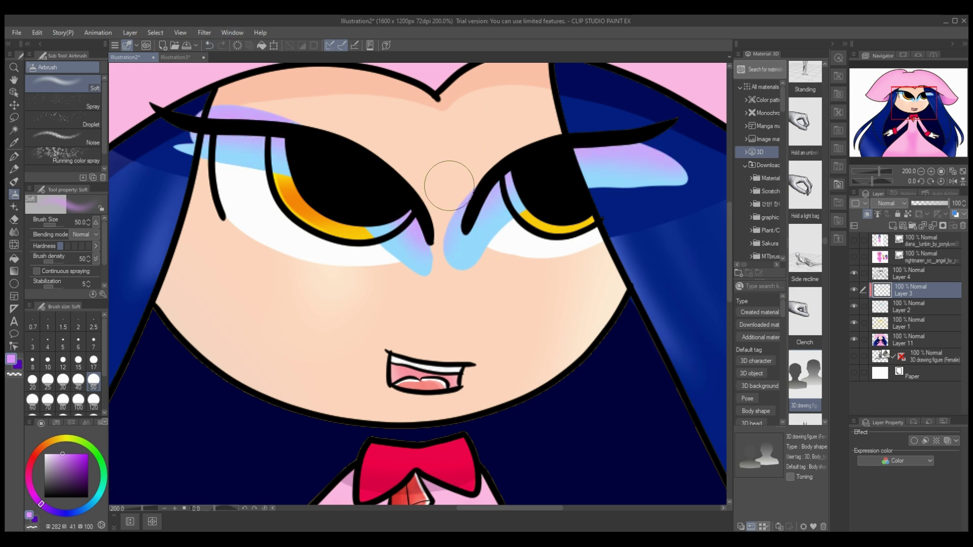
Merge the eye shadow layers, clip them to the eyes as Multiply at 11% opacity, and merge the result down
key("ctrl+e")
left_click(886, 203)
left_click(868, 214)
left_click_drag(947, 203, 914, 204)
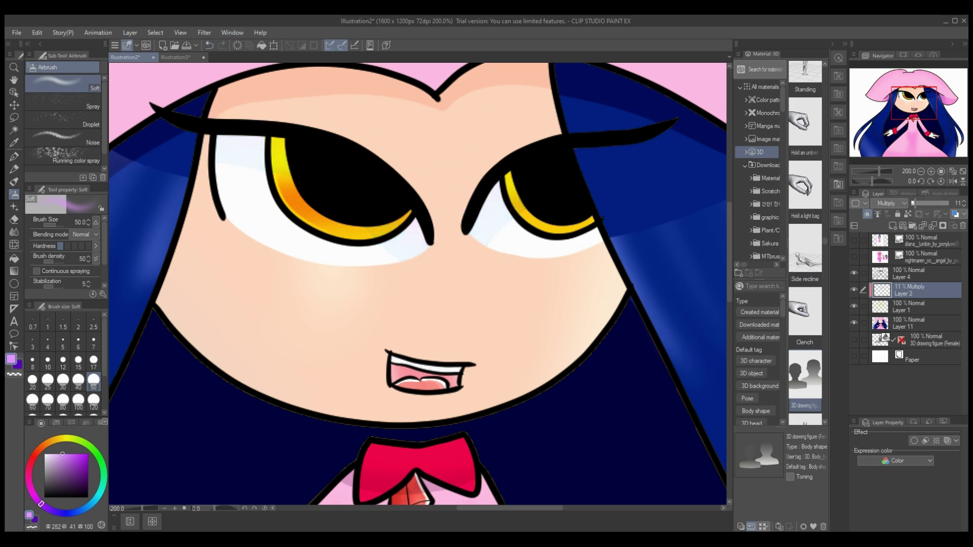
key("ctrl+e")
key("ctrl+e")
key("ctrl+0")
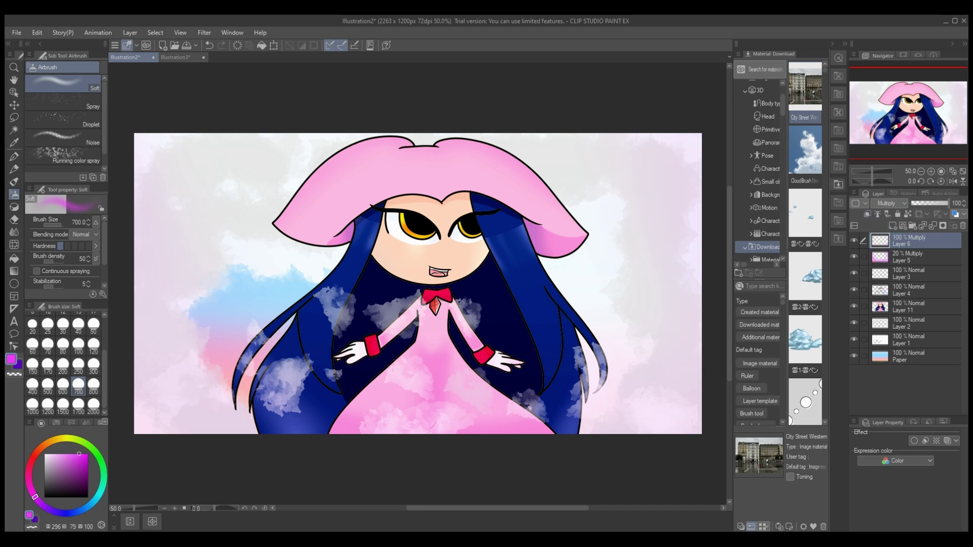
Airbrush orange at size 700 over the lower and side areas on the Multiply Layer 6 and set its opacity to 20%
left_click_drag(195, 423, 634, 385)
left_click(47, 444)
mouse_move(152, 405)
left_mouse_down()
mouse_move(228, 177)
mouse_move(633, 304)
left_mouse_up()
left_click_drag(948, 202, 920, 203)
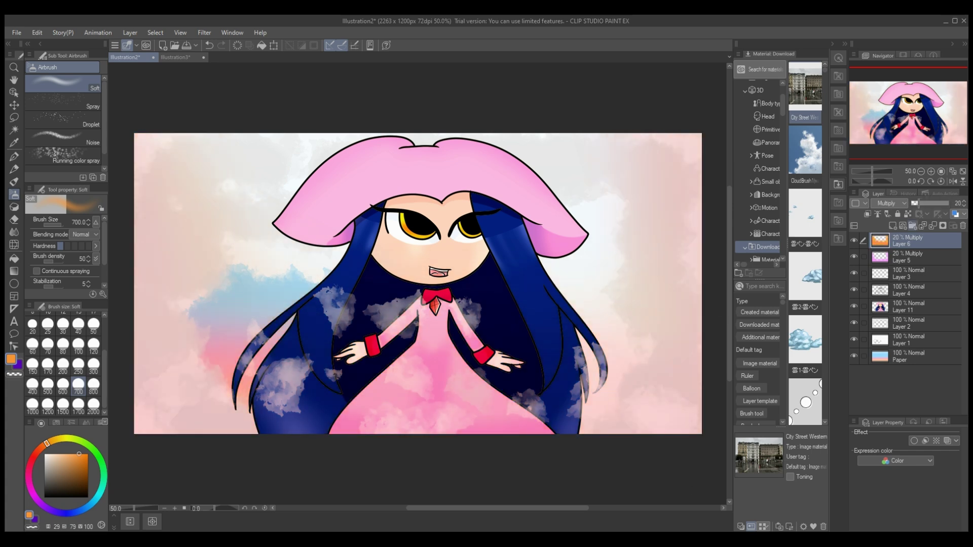
Airbrush a pale yellow size 700 glow over the face and hat on a new Add (Glow) layer at 10% opacity
key("ctrl+shift+n")
left_click(51, 454)
mouse_move(405, 213)
left_mouse_down()
mouse_move(426, 263)
mouse_move(416, 284)
left_mouse_up()
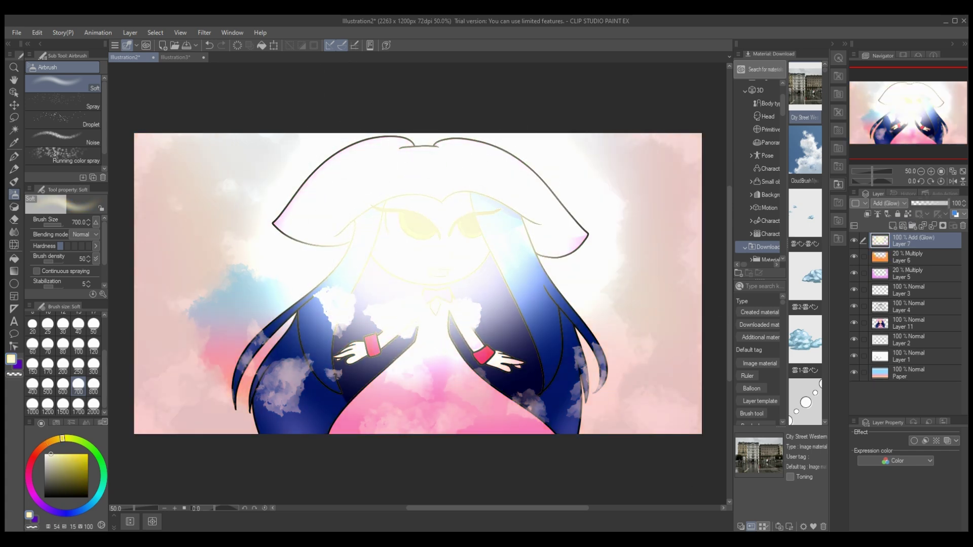
left_click_drag(948, 203, 915, 202)
Add an empty top layer and tint clipped layers above Layer 1 in pale yellow at 20% and above Layer 2 in pink at 8%
key("ctrl+shift+n")
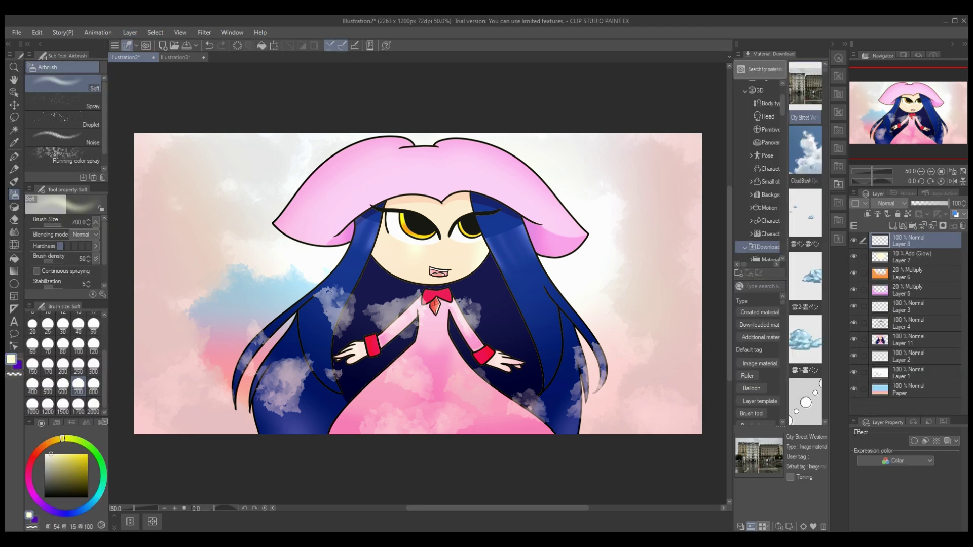
key("ctrl+shift+n")
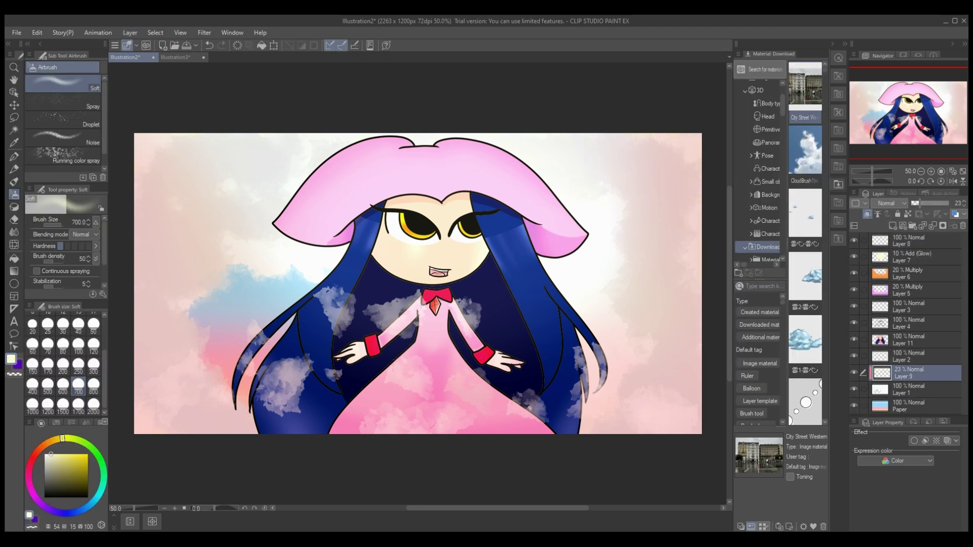
key("ctrl+shift+n")
left_click(29, 480)
left_click(59, 454)
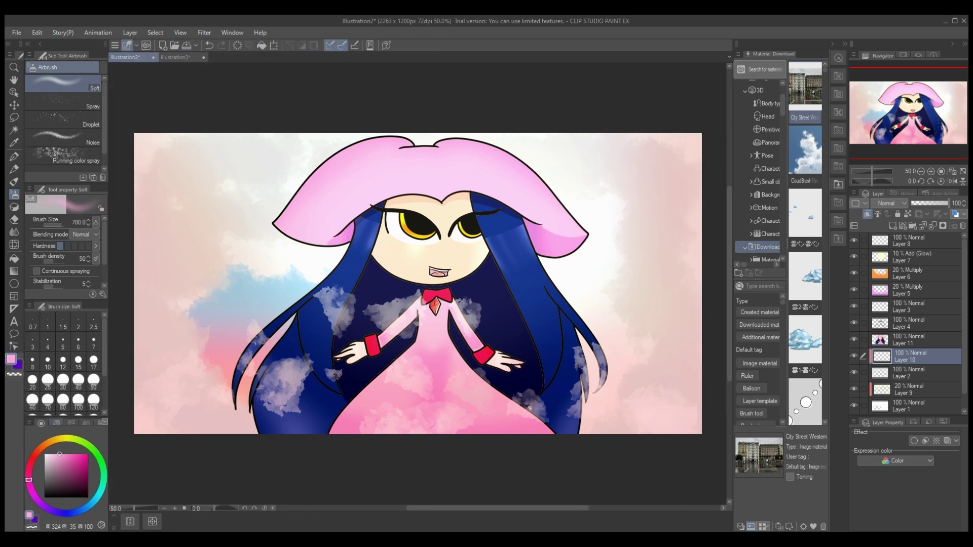
scroll(81, 375, "up", 3)
left_click_drag(659, 395, 674, 167)
left_click_drag(946, 203, 915, 202)
Set the clipped Layers 9 and 10 to Multiply and add a Color Balance correction layer above Layer 8
left_click(913, 389)
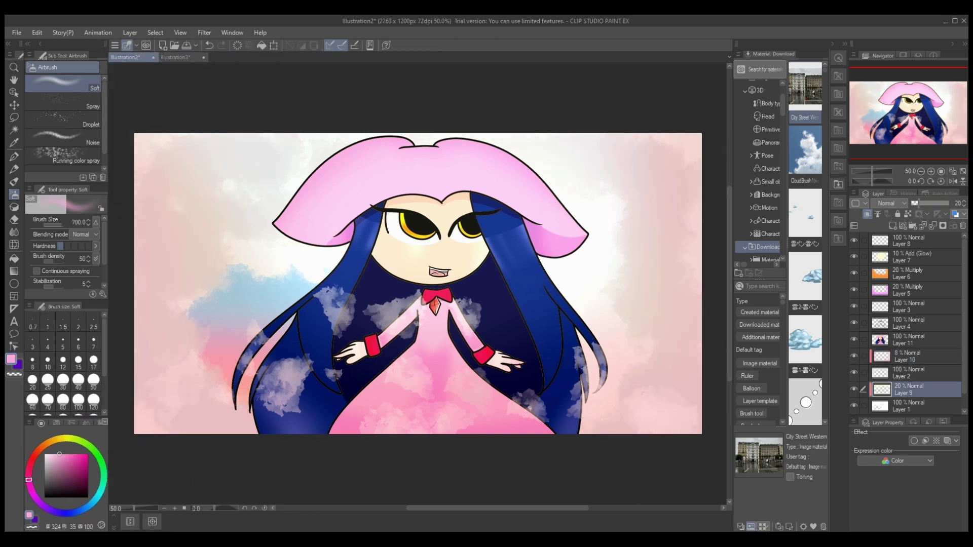
left_click(907, 356)
left_click(908, 241)
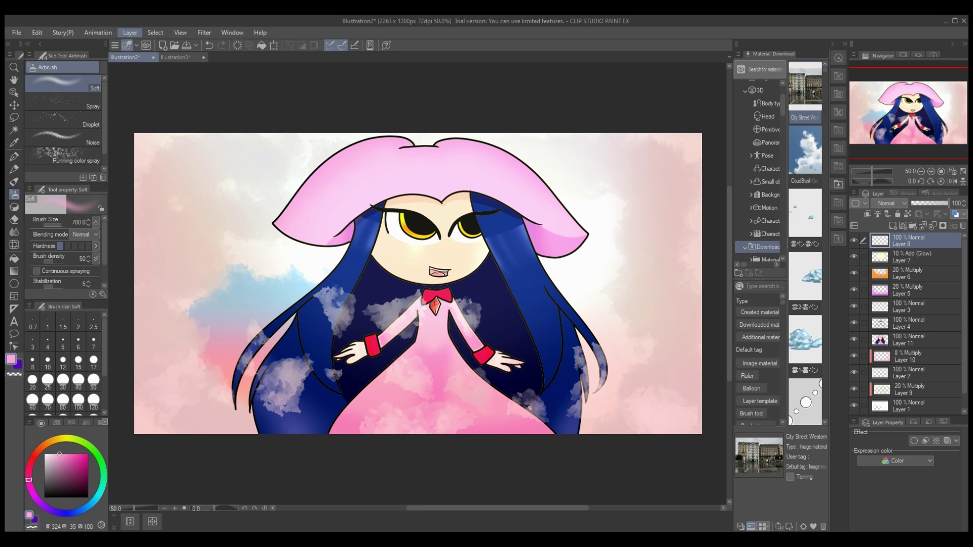
key("Return")
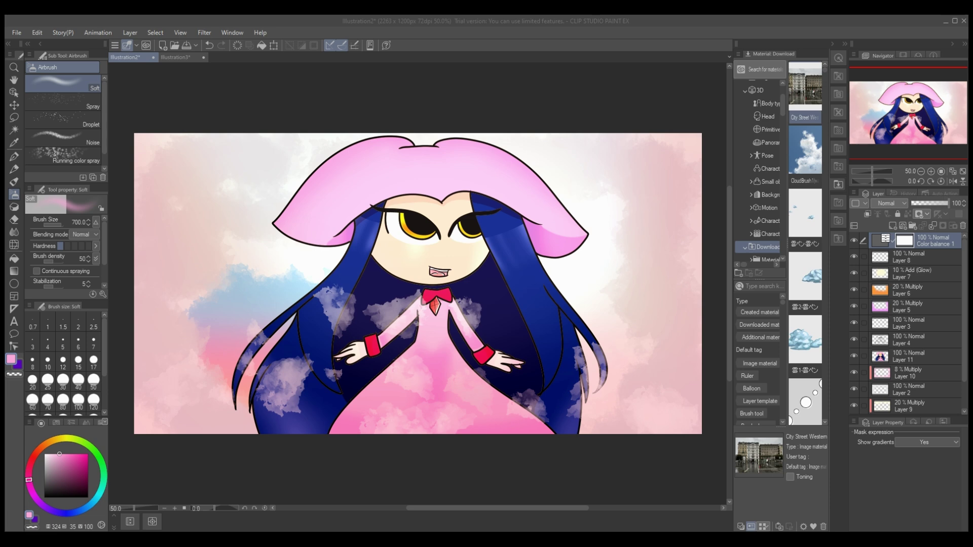
Draw a filled white ellipse over the left eye's iris on a new top layer
left_click(892, 226)
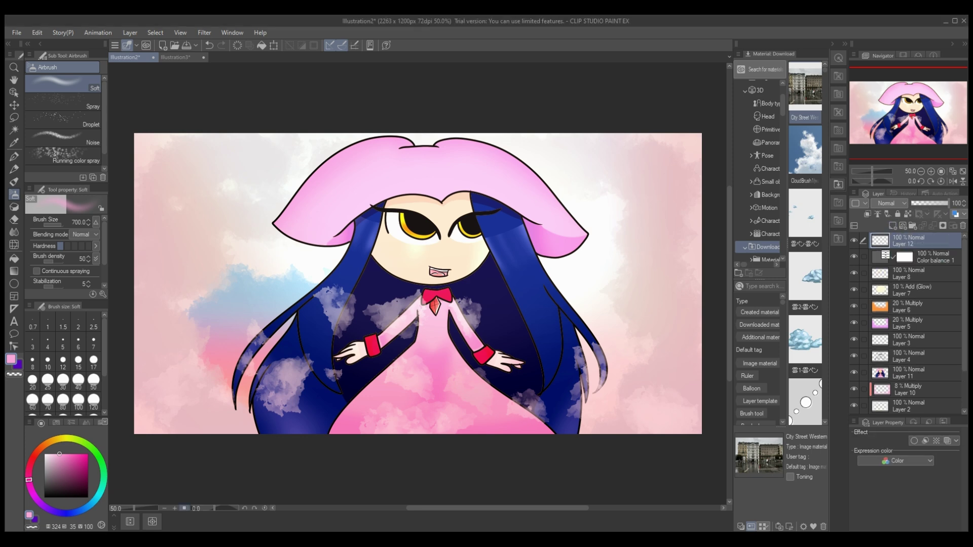
key("ctrl+plus")
key("ctrl+plus")
key("ctrl+plus")
key("u")
scroll(418, 283, "up", 5)
left_click_drag(330, 268, 429, 347)
Duplicate the white ellipse onto the right eye at a smaller size and merge both highlights into an Add (Glow) layer at 90% opacity
key("ctrl+c")
key("ctrl+v")
key("ctrl+t")
left_click_drag(380, 309, 606, 314)
left_click_drag(641, 280, 641, 281)
key("Return")
key("ctrl+e")
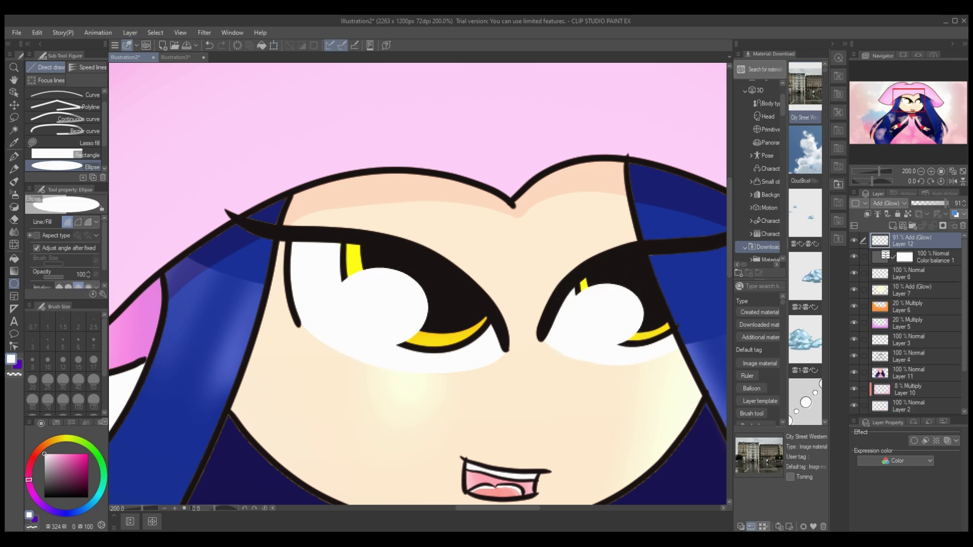
Airbrush a soft white size 20 glow around both eye highlights on a new Add (Glow) layer below Layer 12 at 90% opacity
key("ctrl+shift+n")
key("b")
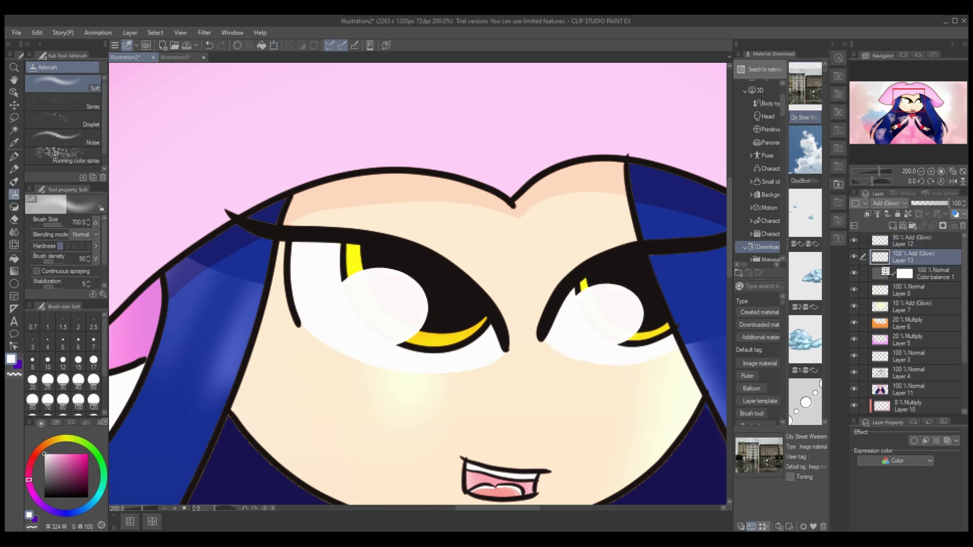
mouse_move(397, 296)
left_mouse_down()
mouse_move(397, 336)
mouse_move(360, 274)
left_mouse_up()
mouse_move(615, 304)
left_mouse_down()
mouse_move(603, 320)
mouse_move(583, 314)
mouse_move(598, 300)
mouse_move(608, 321)
left_mouse_up()
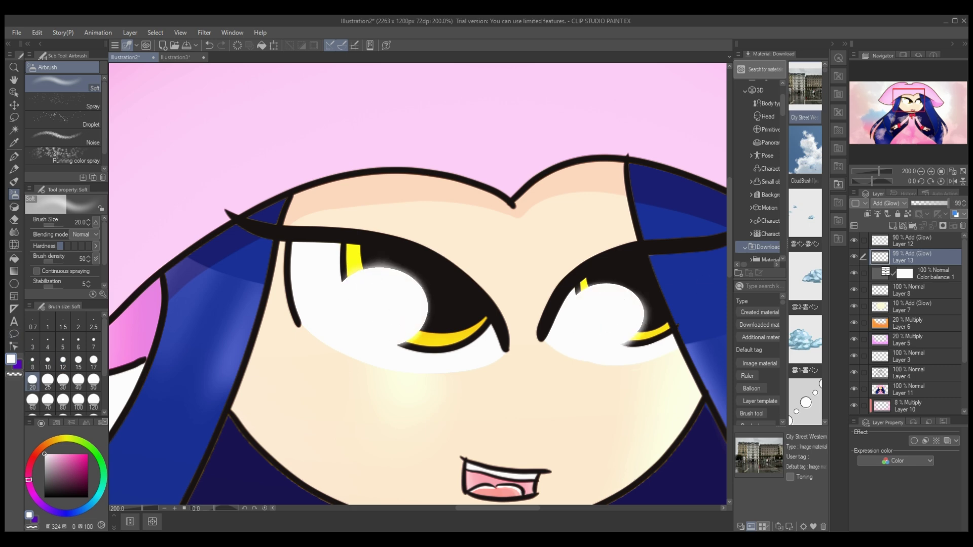
key("ctrl+minus")
key("ctrl+minus")
key("ctrl+minus")
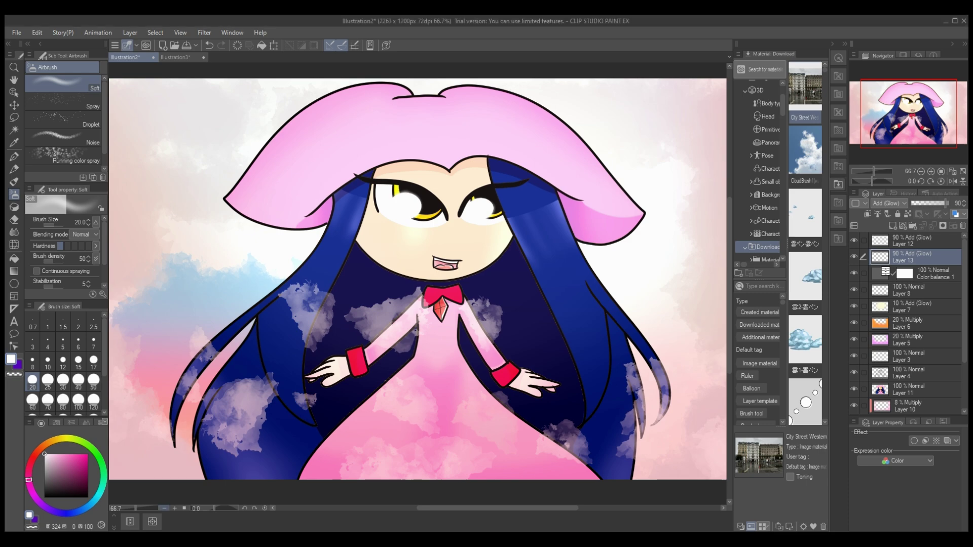
Airbrush a soft white size 30 glow around both eye highlights on Layer 13 and set the layer to 60% opacity
key("ctrl+minus")
key("alt+bracketright")
key("e")
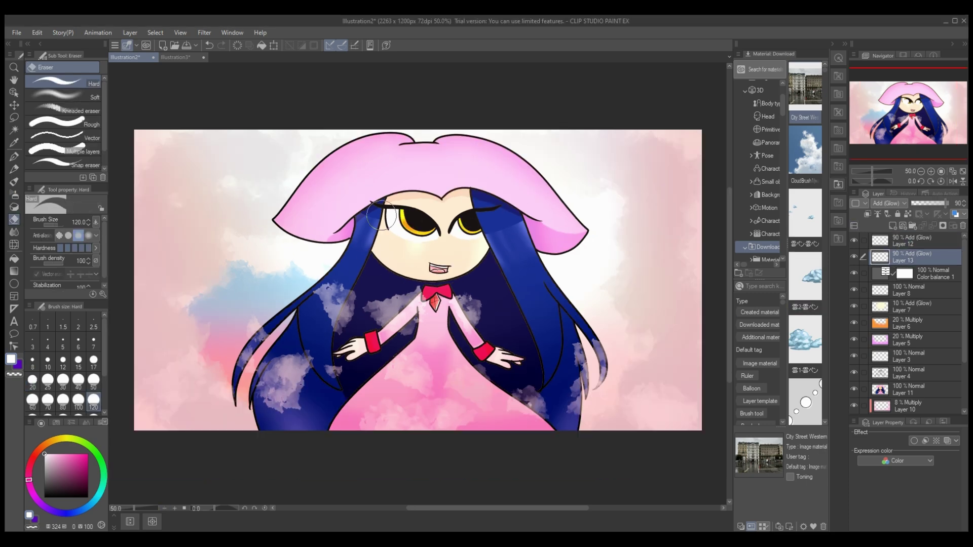
key("p")
scroll(414, 223, "up", 5)
left_click(47, 380)
mouse_move(354, 190)
left_mouse_down()
mouse_move(372, 218)
mouse_move(369, 211)
left_mouse_up()
left_click_drag(584, 232, 607, 231)
key("alt+bracketleft")
key("b")
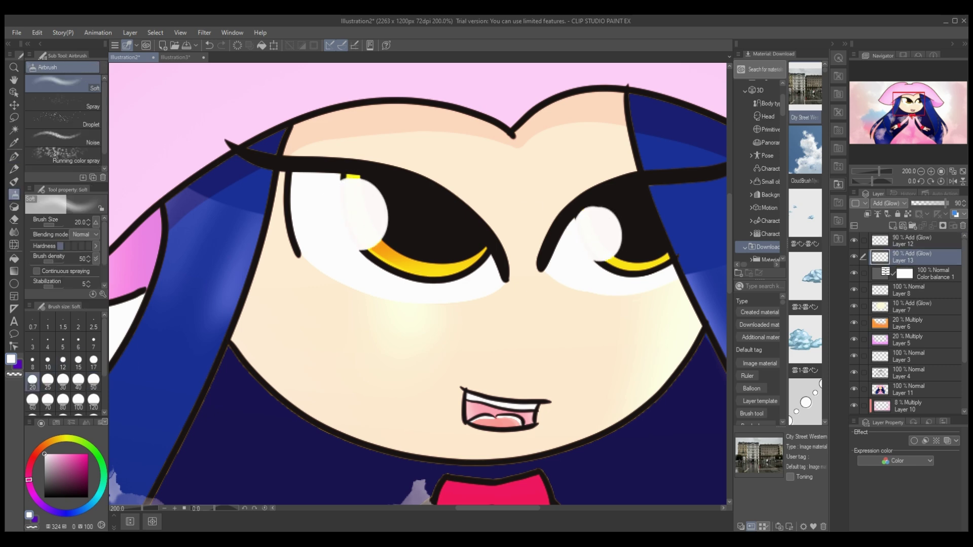
left_click_drag(363, 226, 373, 230)
left_click_drag(598, 223, 605, 250)
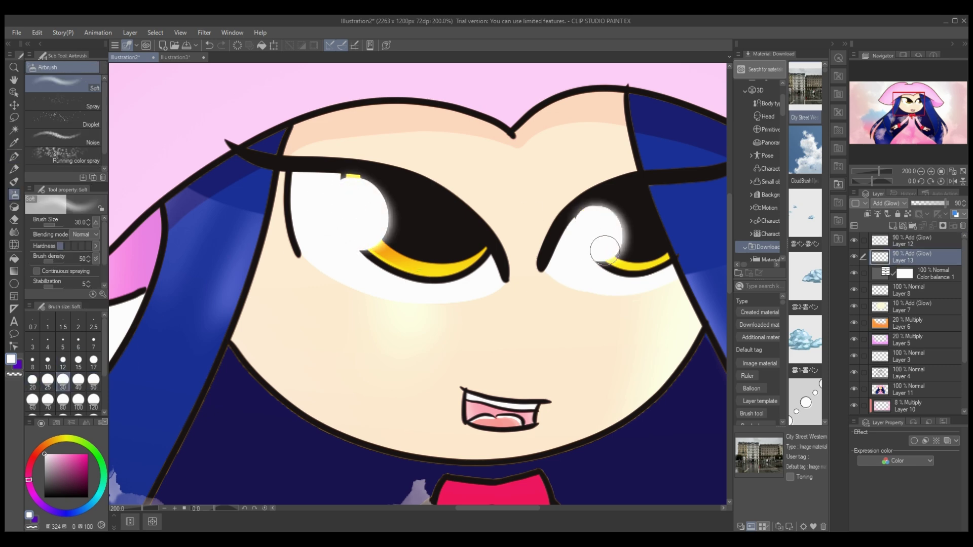
left_click_drag(923, 203, 932, 203)
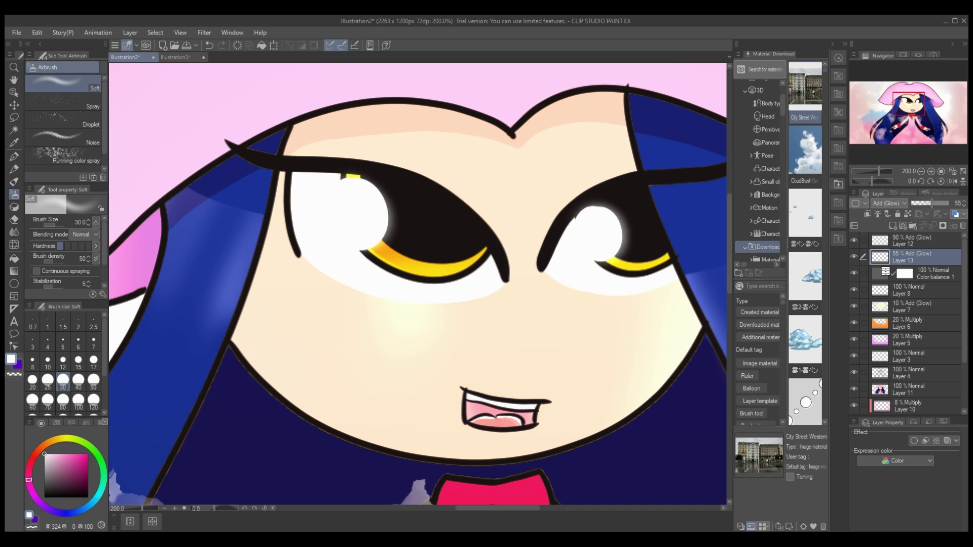
scroll(346, 353, "down", 4)
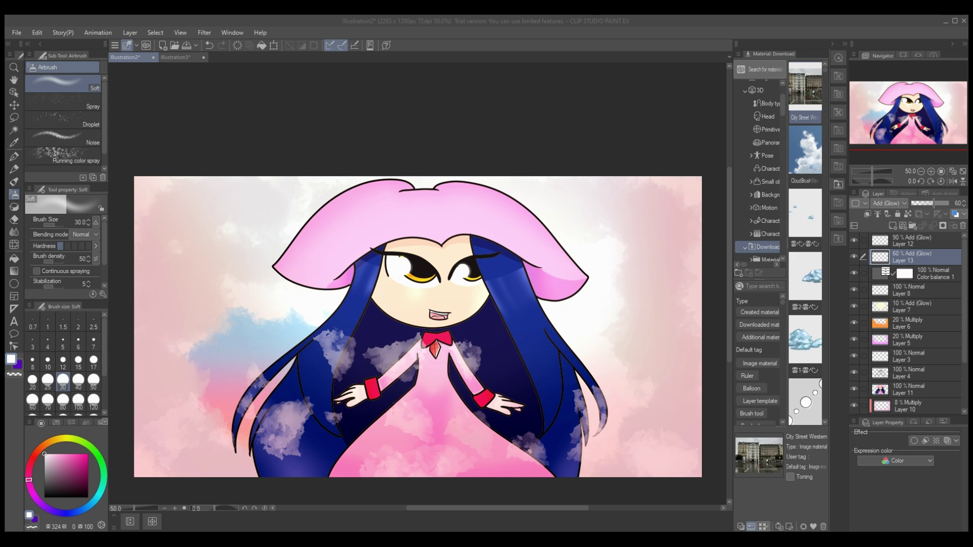
Tint the Layer 4 line art with a clipped dark magenta fill at 20% opacity, and add an Add (Glow) layer above it
scroll(418, 327, "down", 3)
left_click(907, 373)
left_click(892, 225)
key("p")
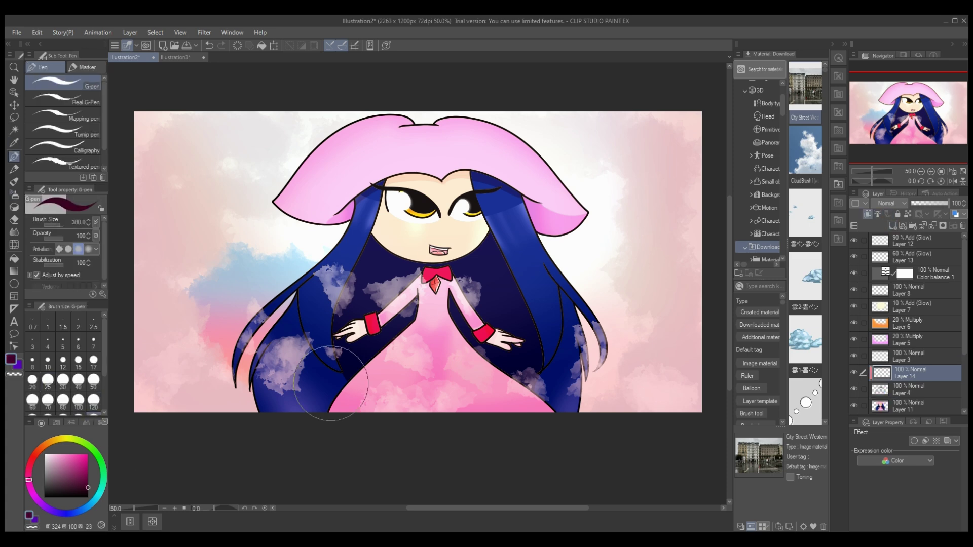
key("alt+BackSpace")
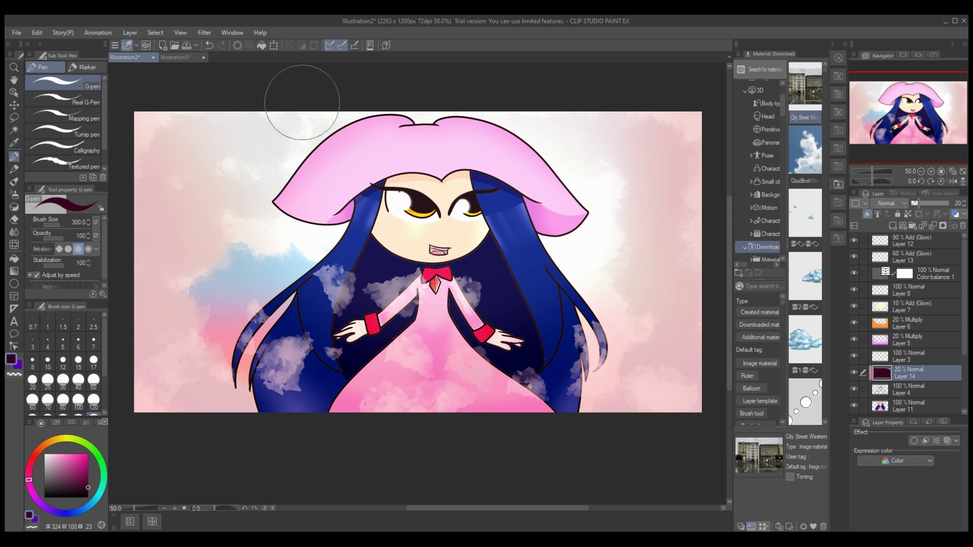
key("ctrl+z")
key("ctrl+z")
key("ctrl+z")
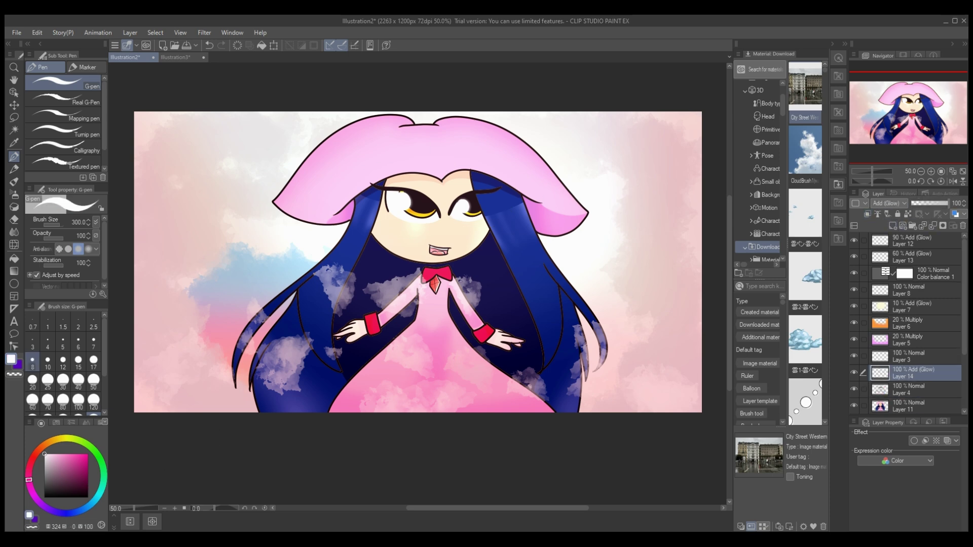
Try white size 8 G-pen highlights along both upper lashes on the Add (Glow) layer at 20% opacity
scroll(503, 231, "up", 5)
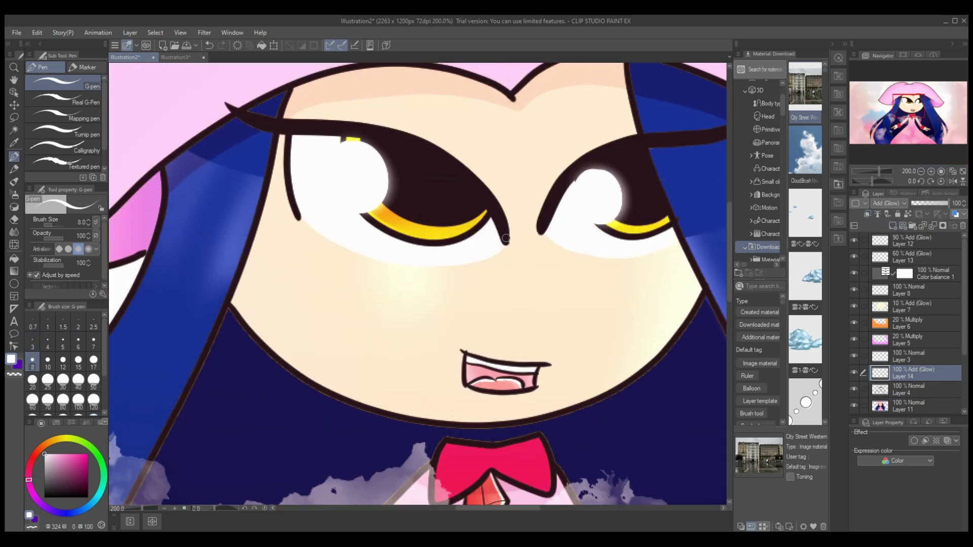
mouse_move(442, 160)
left_mouse_down()
mouse_move(363, 127)
mouse_move(250, 116)
left_mouse_up()
mouse_move(542, 229)
left_mouse_down()
mouse_move(627, 151)
mouse_move(719, 137)
left_mouse_up()
mouse_move(658, 253)
left_mouse_down()
mouse_move(456, 253)
mouse_move(552, 248)
left_mouse_up()
key("ctrl+z")
key("ctrl+z")
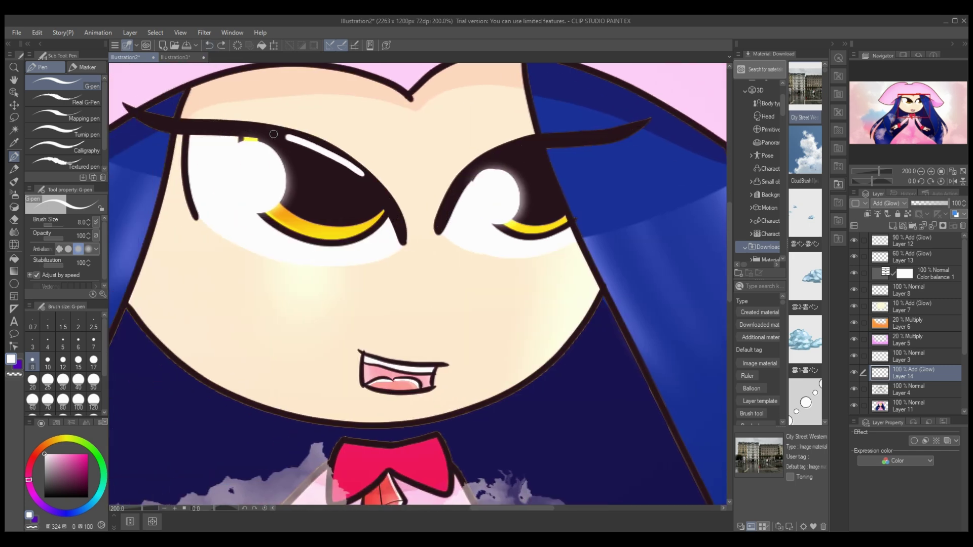
key("ctrl+z")
left_click_drag(462, 183, 456, 189)
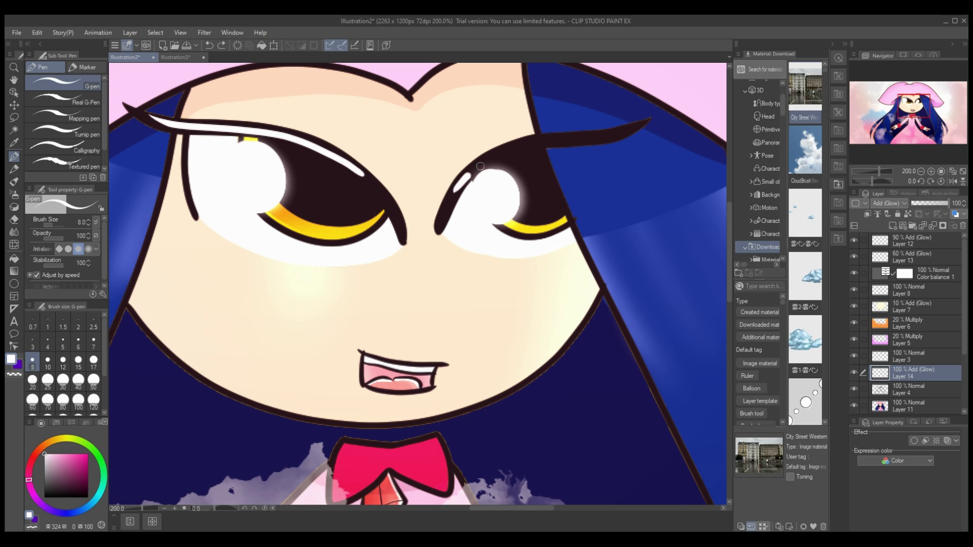
left_click(918, 202)
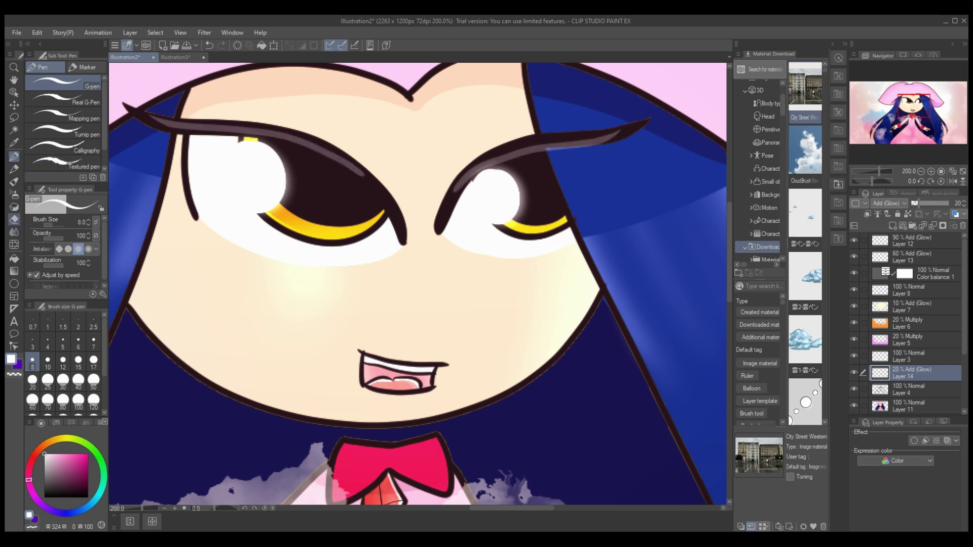
Redraw the white highlights along both upper lashes on the Add (Glow) layer, clipped to Layer 4 at 50% opacity
key("e")
scroll(176, 200, "down", 4)
key("ctrl+e")
scroll(417, 289, "down", 1)
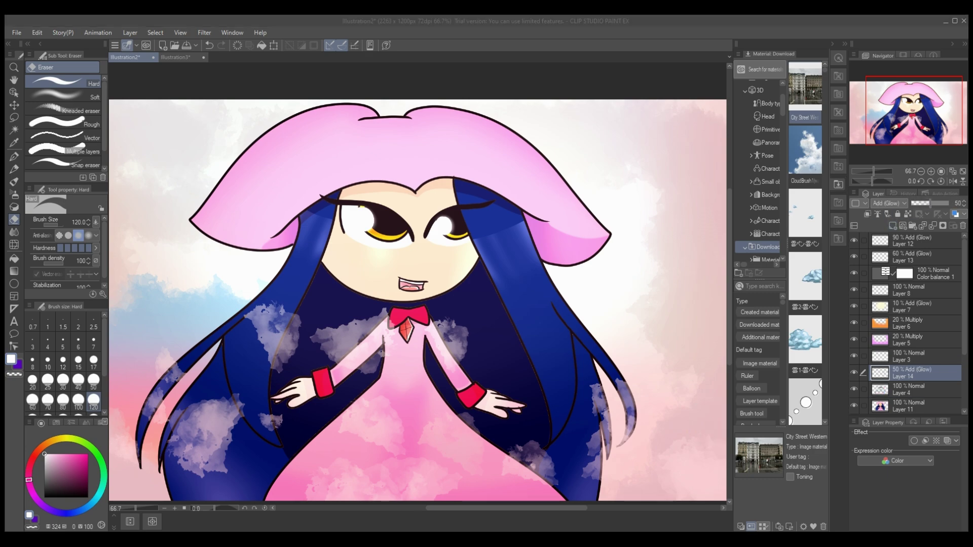
scroll(563, 407, "up", 8)
key("p")
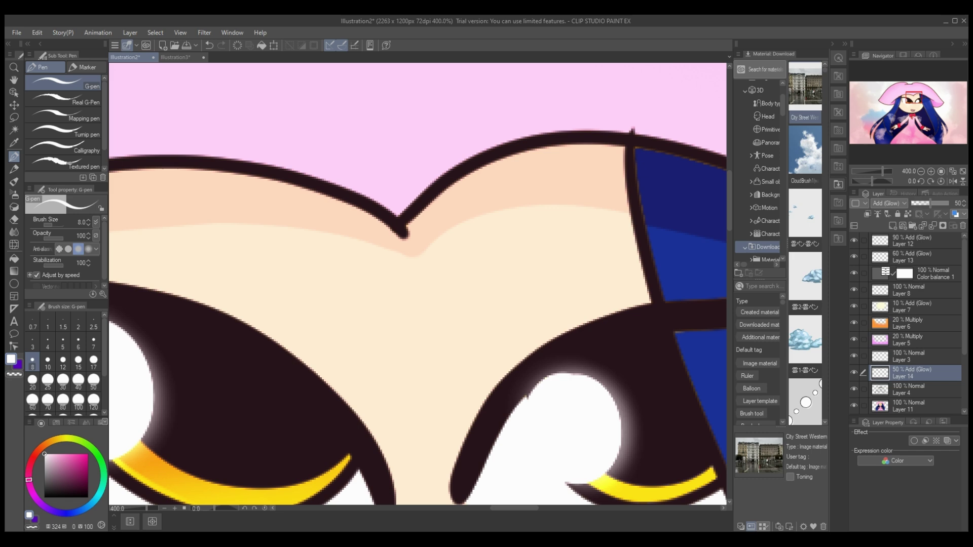
mouse_move(562, 407)
left_mouse_down()
mouse_move(467, 333)
mouse_move(328, 290)
mouse_move(207, 291)
mouse_move(135, 277)
mouse_move(641, 261)
left_mouse_up()
mouse_move(318, 391)
left_mouse_down()
mouse_move(345, 330)
mouse_move(417, 258)
mouse_move(535, 222)
mouse_move(645, 210)
mouse_move(698, 184)
left_mouse_up()
key("ctrl+alt+0")
key("b")
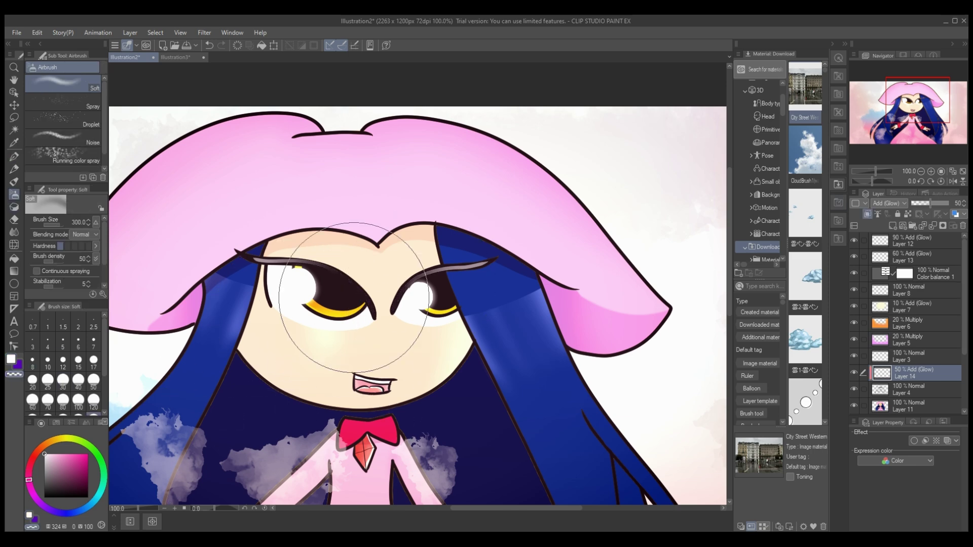
Merge the lash highlights into Layer 4 and all background layers beneath Layer 11 into Paper
scroll(654, 405, "down", 5)
key("ctrl+minus")
scroll(418, 276, "left", 2)
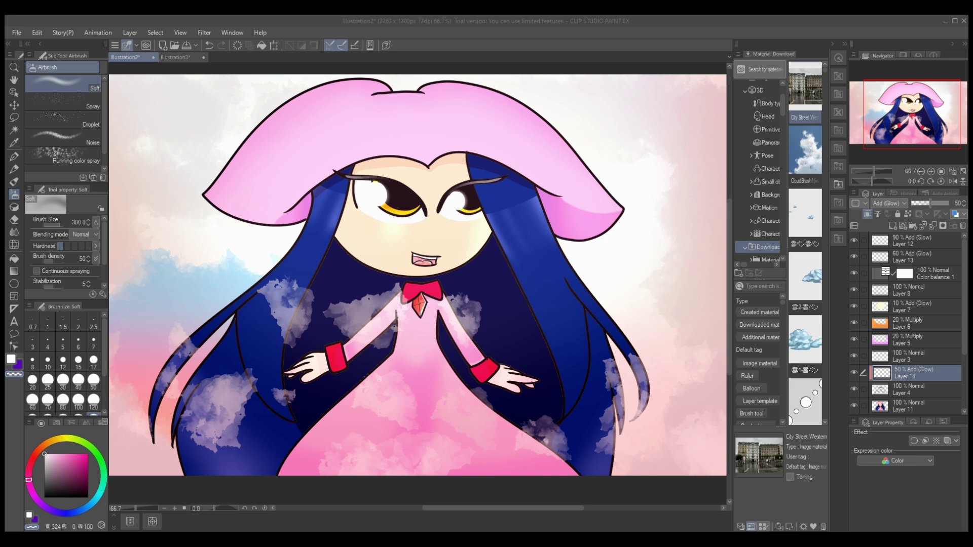
key("ctrl+minus")
key("alt+bracketleft")
key("alt+bracketleft")
key("alt+bracketleft")
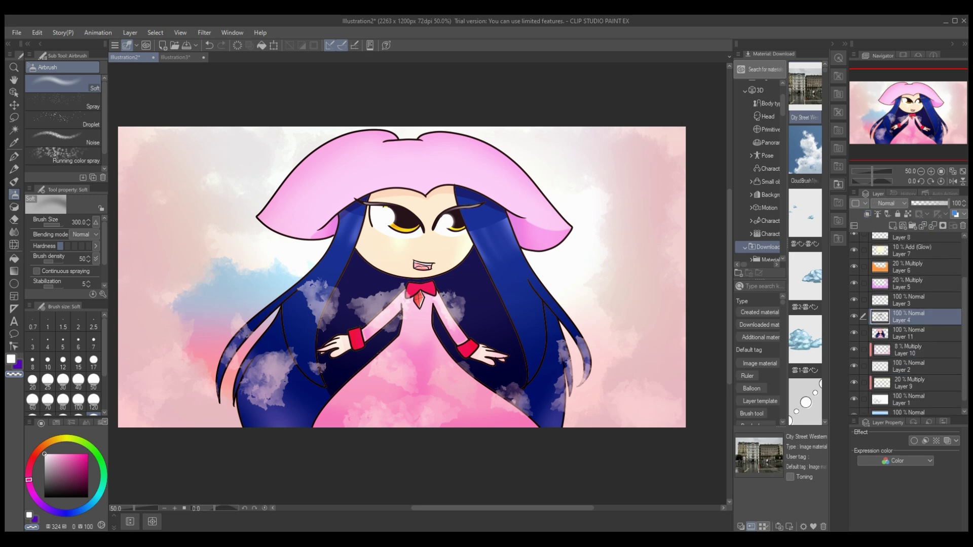
key("ctrl+e")
key("ctrl+e")
key("ctrl+e")
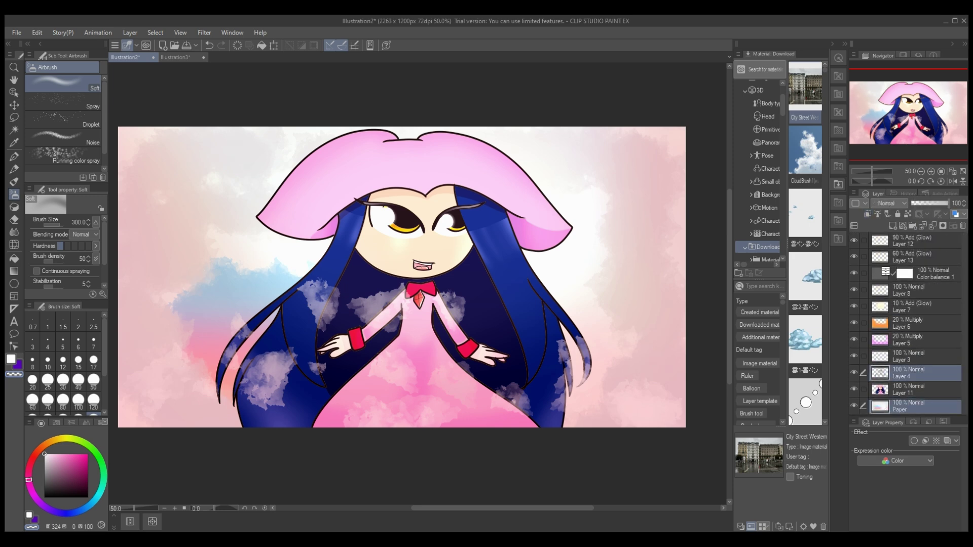
Merge all remaining character, tint, glow and correction layers down into the single Paper layer
key("alt+bracketright")
key("ctrl+e")
key("alt+bracketright")
key("ctrl+e")
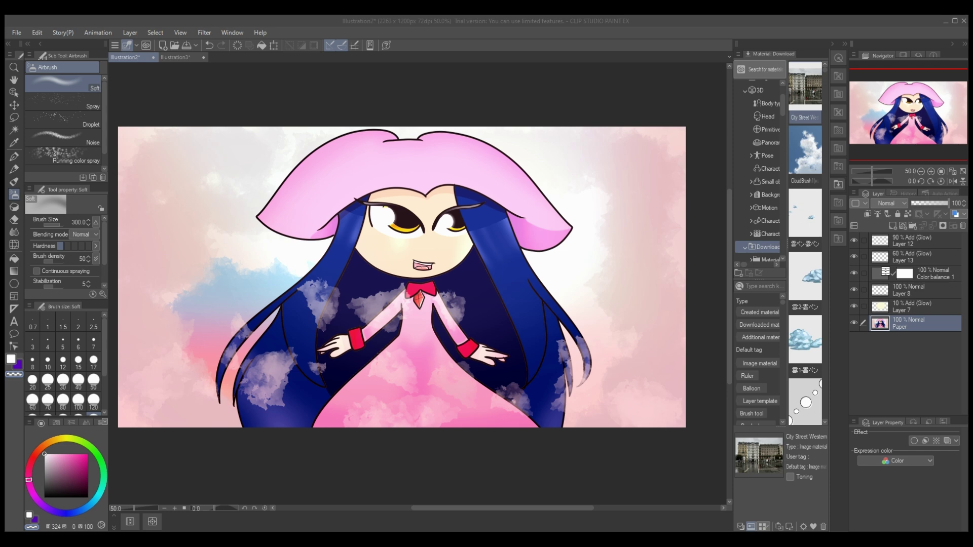
key("ctrl+e")
key("ctrl+e")
key("ctrl+e")
key("ctrl+e")
key("alt+bracketright")
key("ctrl+e")
Scale the merged artwork to about 104% with a slight rotation
key("ctrl+t")
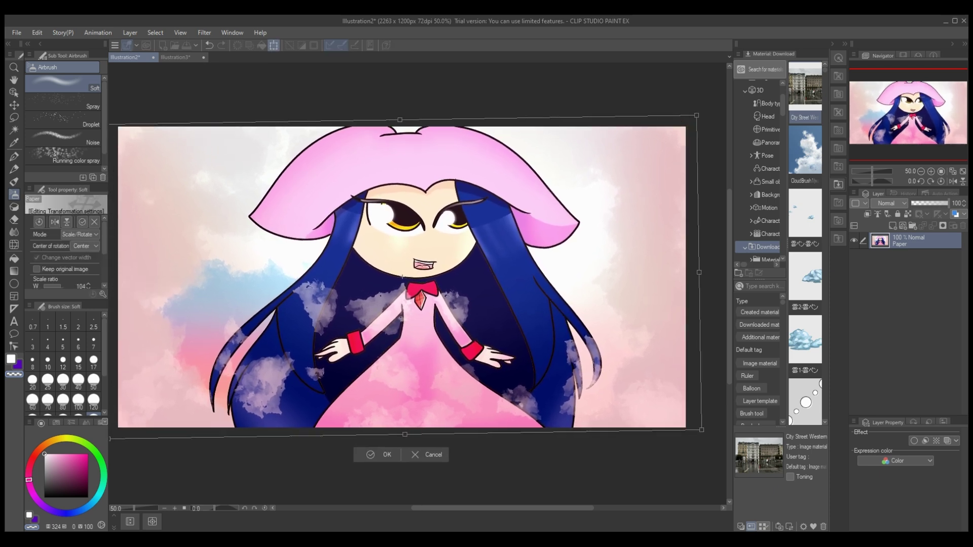
left_click(373, 459)
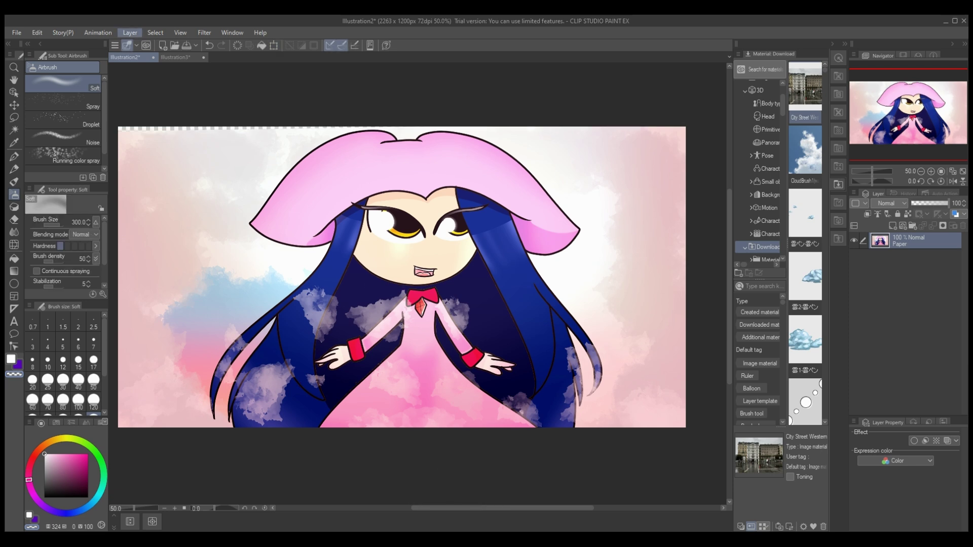
Try covering the empty strip along the upper edge with a duplicate of Paper beneath it, and undo the duplicate
key("ctrl+t")
key("Return")
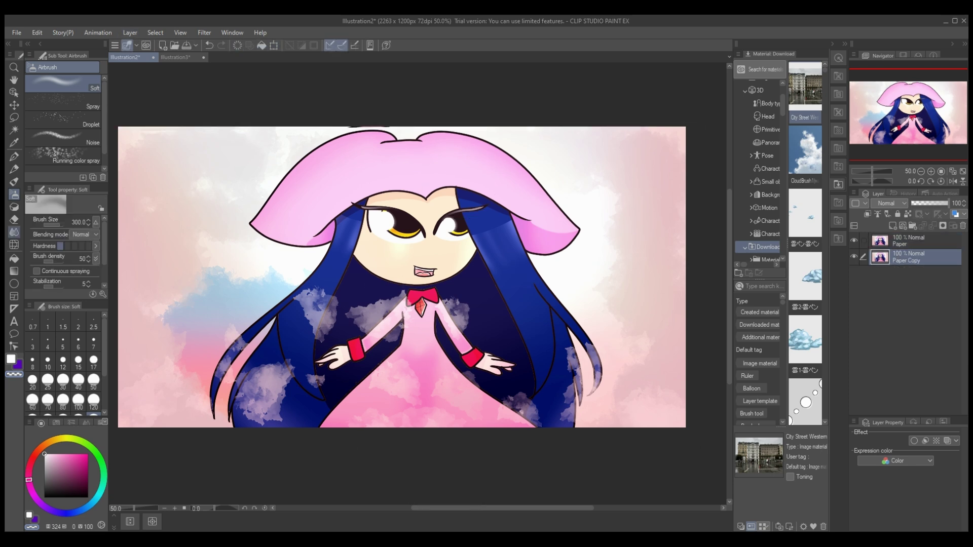
key("j")
key("ctrl+z")
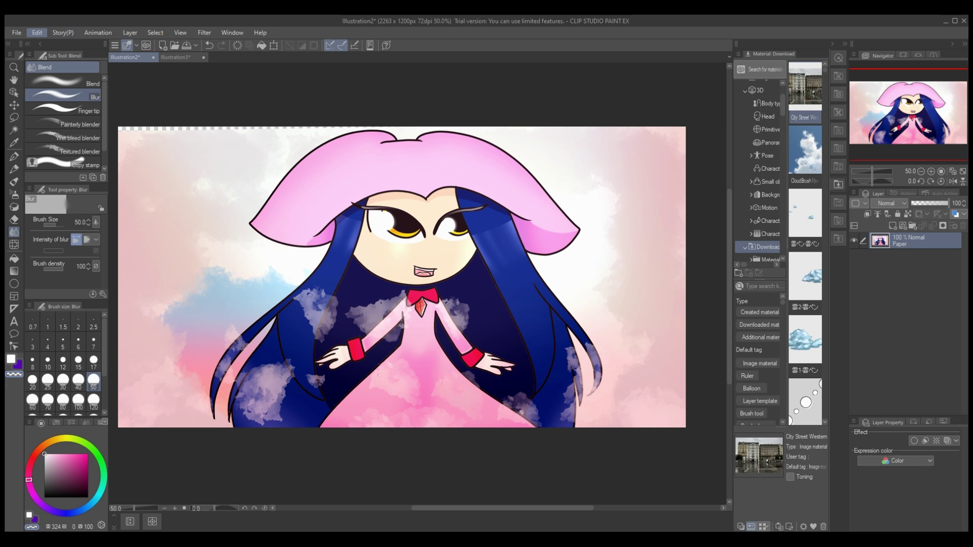
Trim the canvas to 2215 x 1190 px and duplicate the Paper layer
key("ctrl+t")
key("Return")
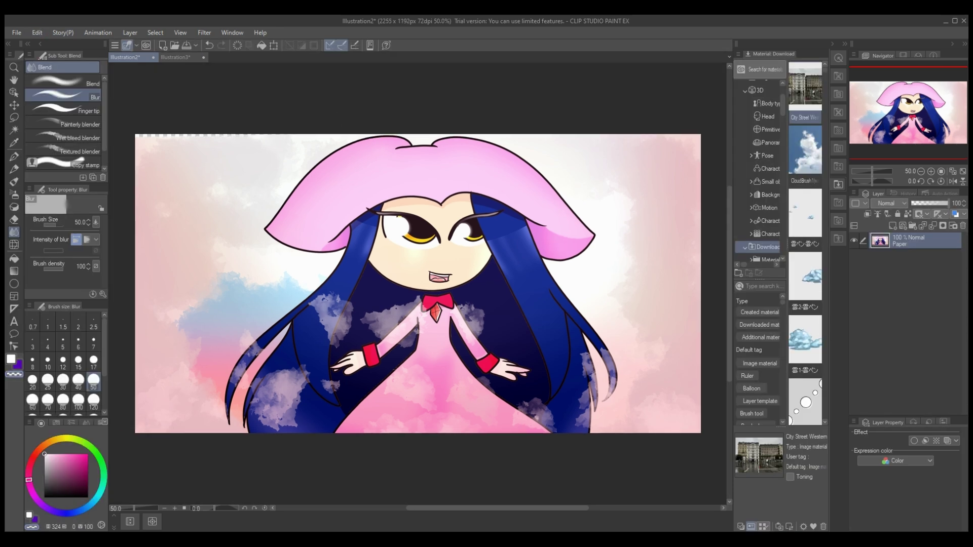
key("ctrl+t")
left_click_drag(135, 284, 142, 283)
key("Return")
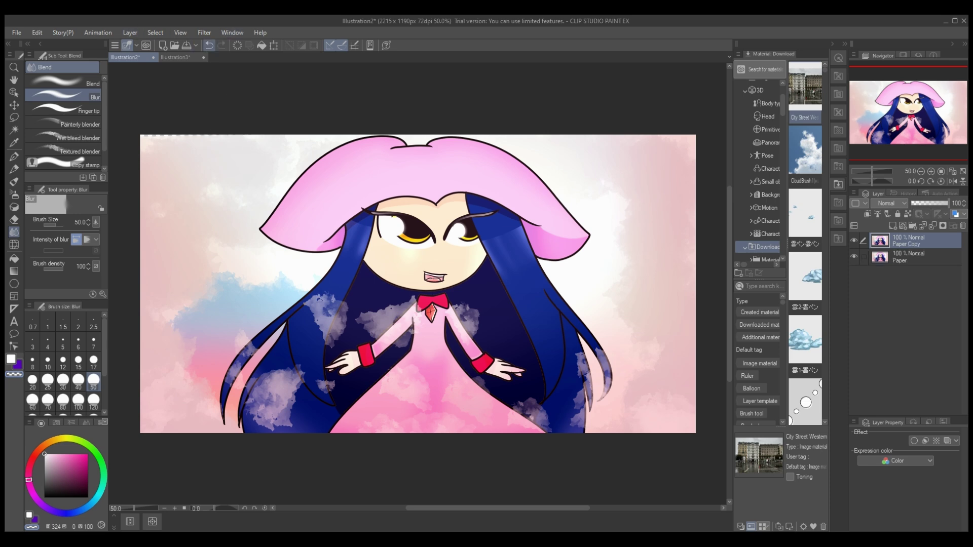
Add an empty layer on top and try a blur on the original Paper layer with its copy hidden
key("ctrl+c")
key("ctrl+v")
key("alt+i")
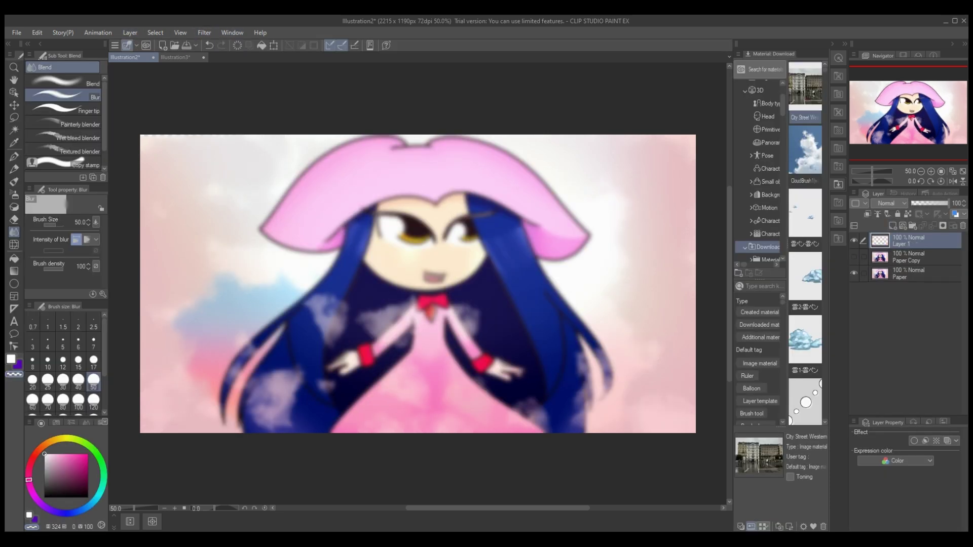
Fill the transparent upper strip with the sampled pale colour on a layer merged with Paper, and blur Paper Copy
key("i")
left_click(131, 136)
key("p")
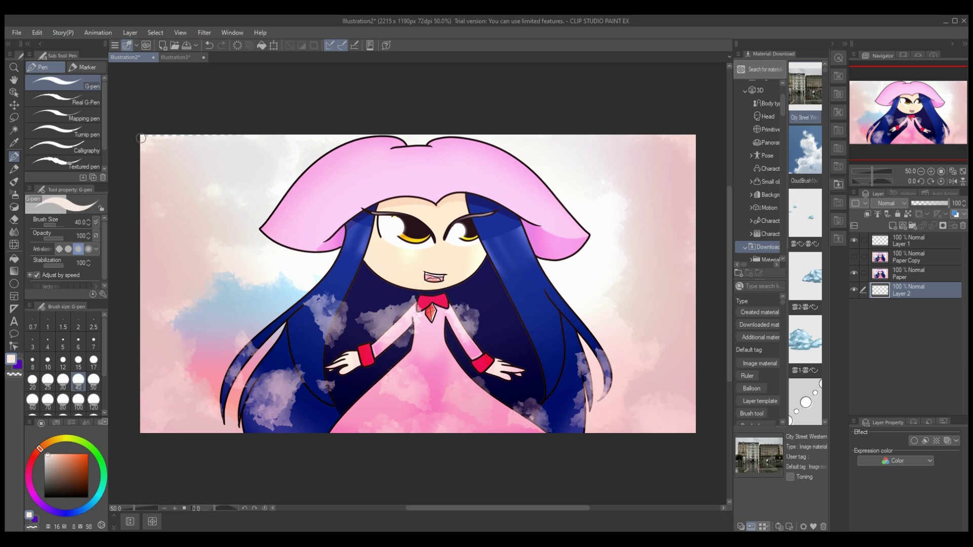
left_click(912, 273)
left_click(963, 226)
Airbrush away the centre of the blurred Paper Copy with a soft size 800 brush and merge it down into Layer 2
key("b")
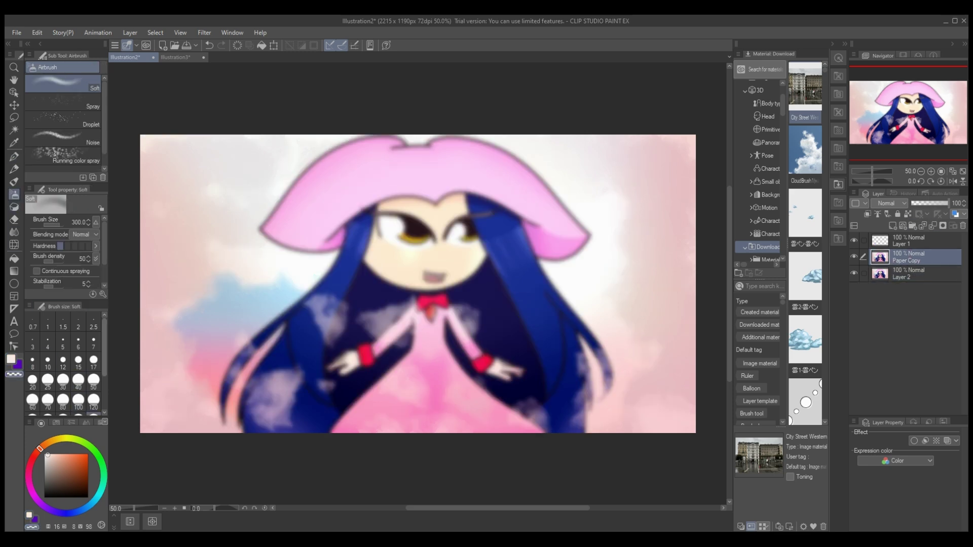
key("Delete")
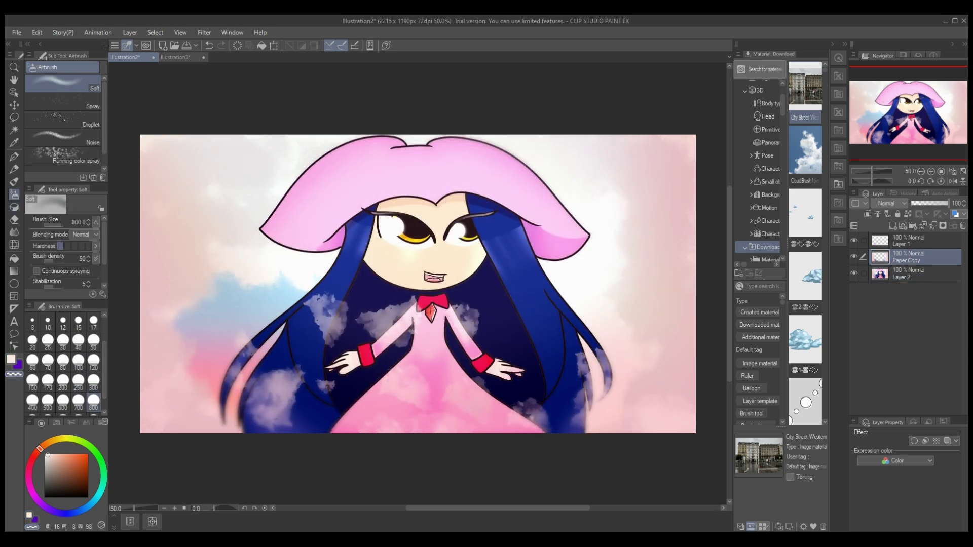
left_click(963, 225)
Draw diagonal yellow light beams of different widths across the picture on Layer 1 in Add (Glow) mode
key("u")
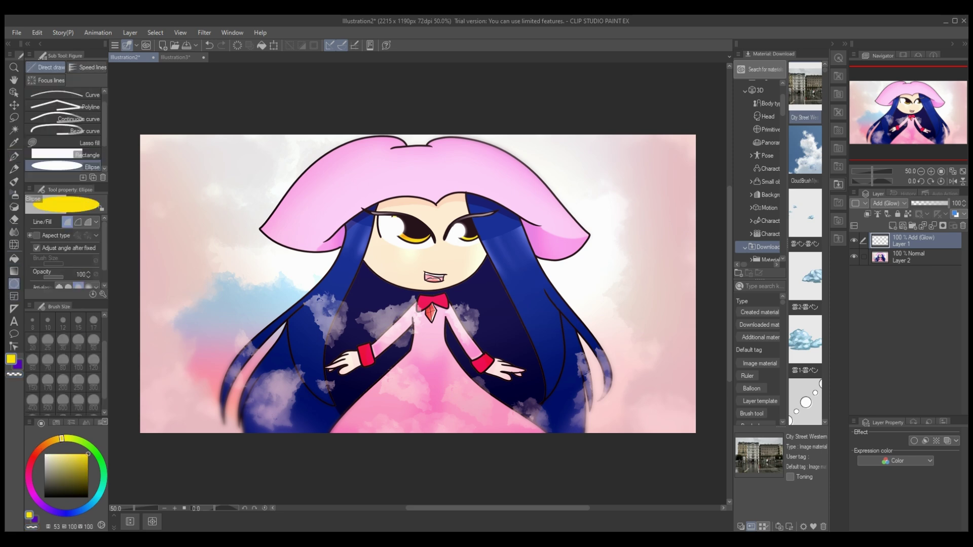
left_click_drag(689, 147, 147, 396)
left_click(704, 135)
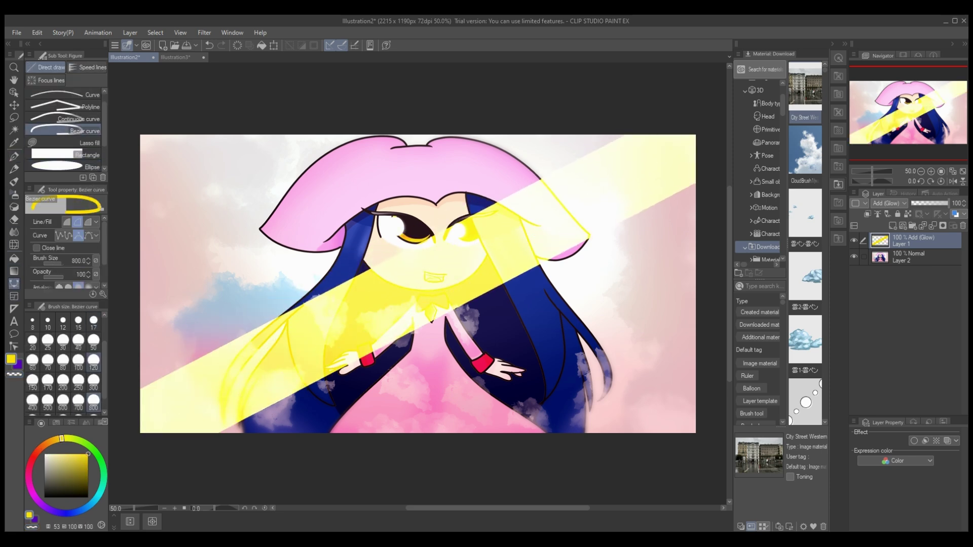
left_click(32, 400)
left_click(33, 340)
left_click_drag(532, 99, 127, 324)
left_click(128, 324)
left_click_drag(685, 229, 219, 450)
left_click(219, 450)
Fade the yellow light beams over the character with a transparent soft airbrush at size 800
key("b")
key("c")
mouse_move(330, 329)
left_mouse_down()
mouse_move(365, 324)
mouse_move(218, 66)
left_mouse_up()
key("ctrl+z")
mouse_move(406, 279)
left_mouse_down()
mouse_move(325, 304)
mouse_move(315, 330)
left_mouse_up()
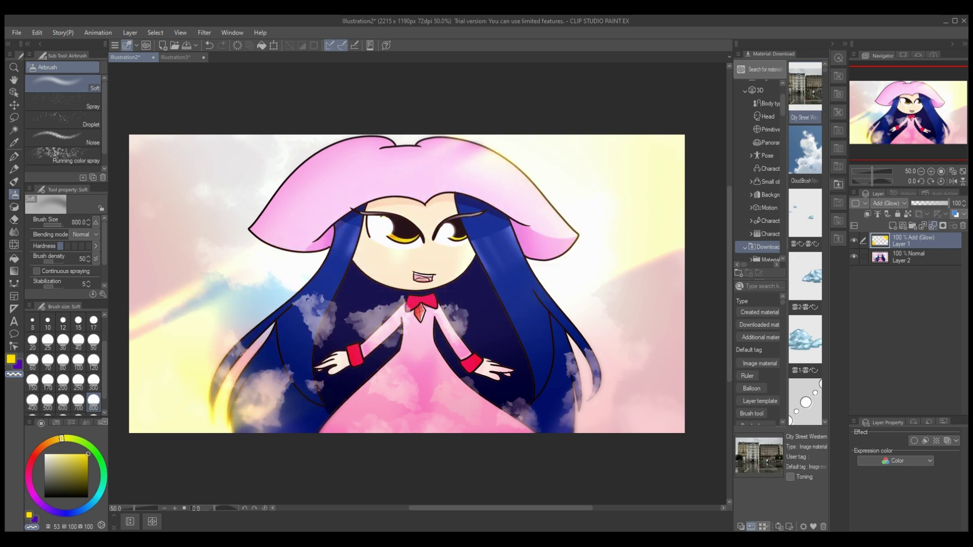
Fill a new Multiply layer with dark purple and softly airbrush it away over the character
key("p")
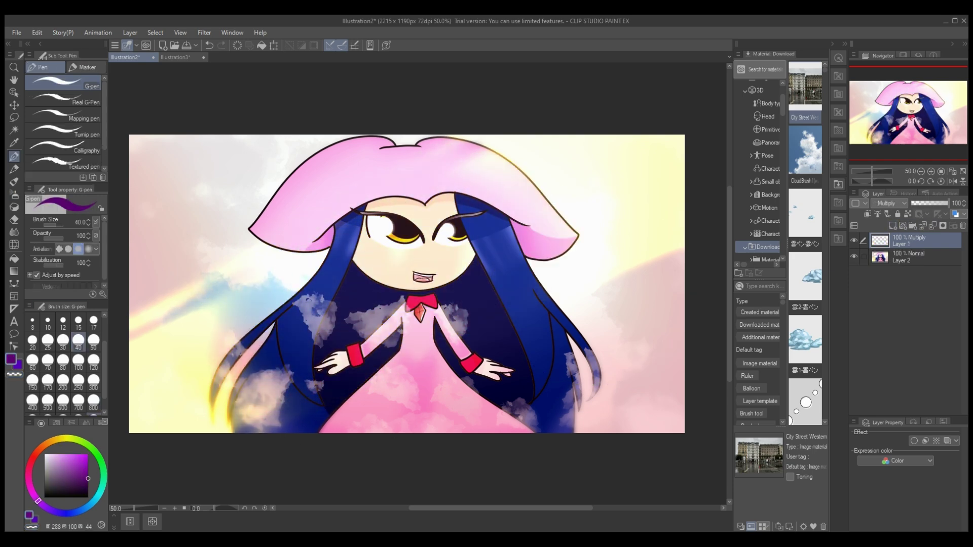
key("alt+BackSpace")
key("b")
mouse_move(446, 263)
left_mouse_down()
mouse_move(431, 272)
mouse_move(467, 282)
mouse_move(380, 283)
left_mouse_up()
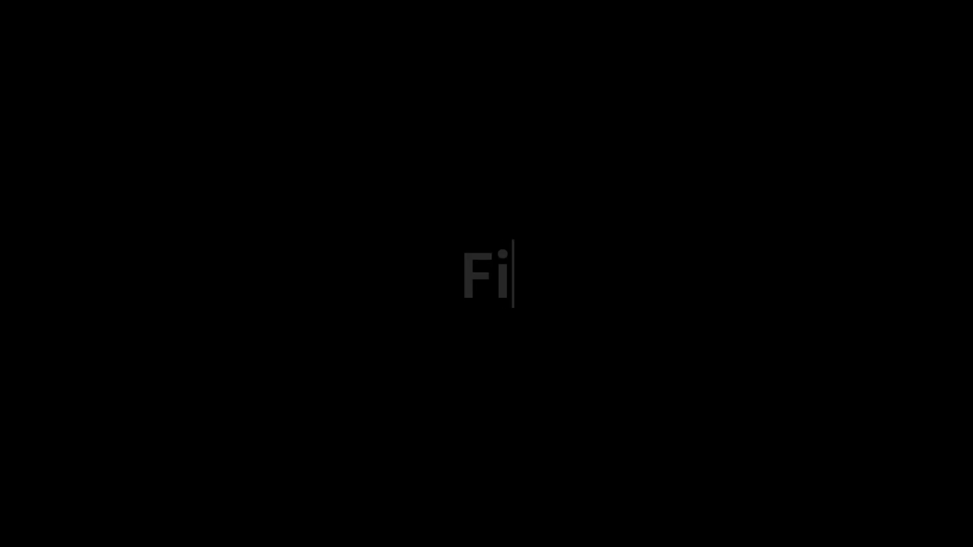